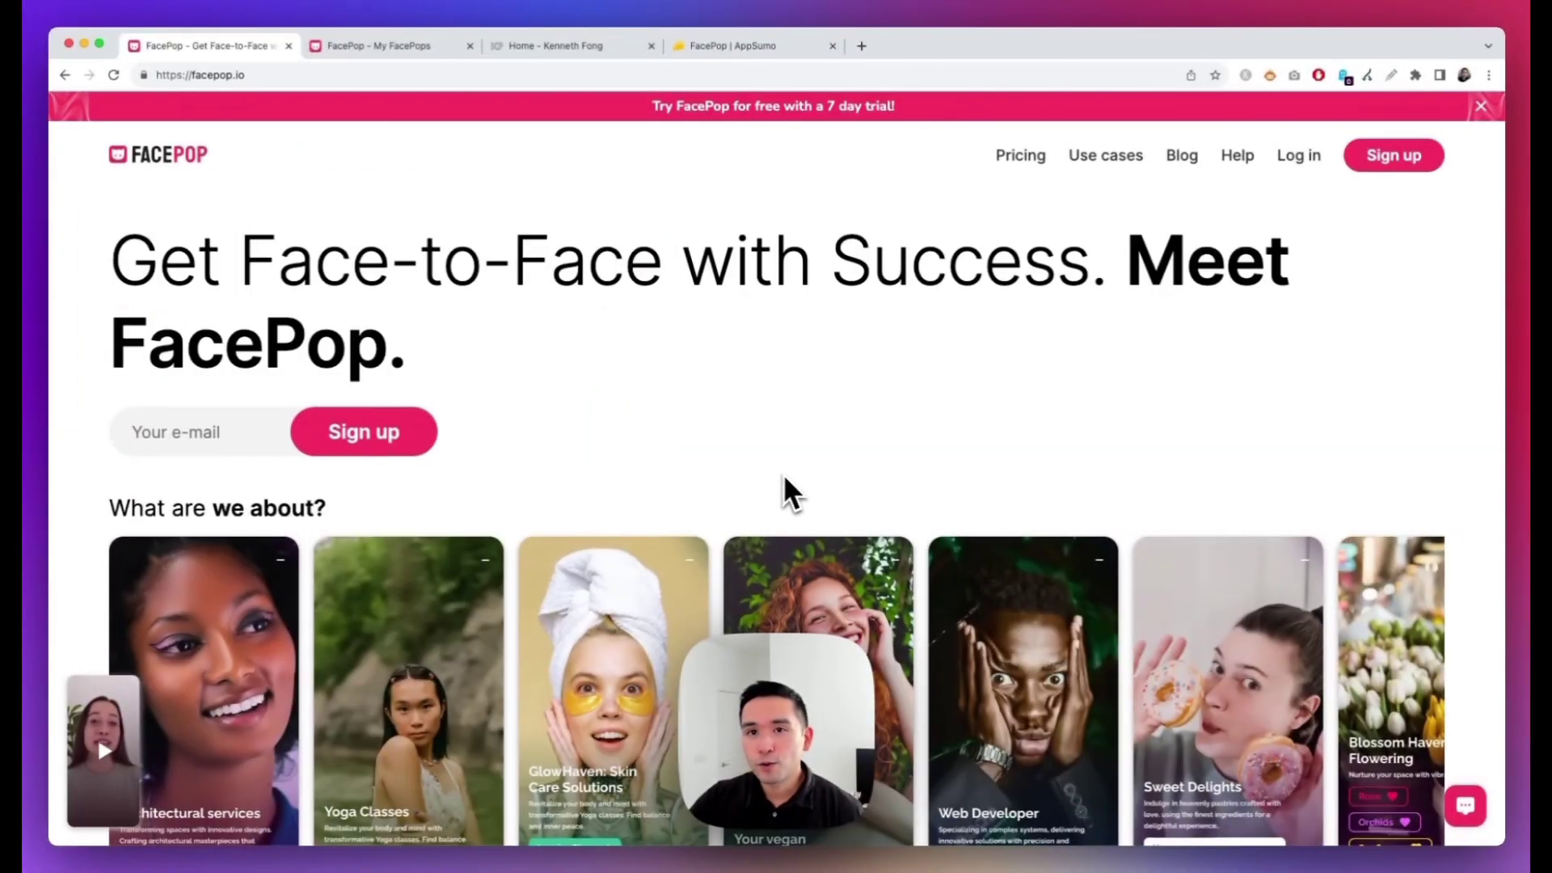
Scroll down the homepage to the example FacePops such as Yoga Classes and Sweet Delights
scroll(566, 464, down, 3)
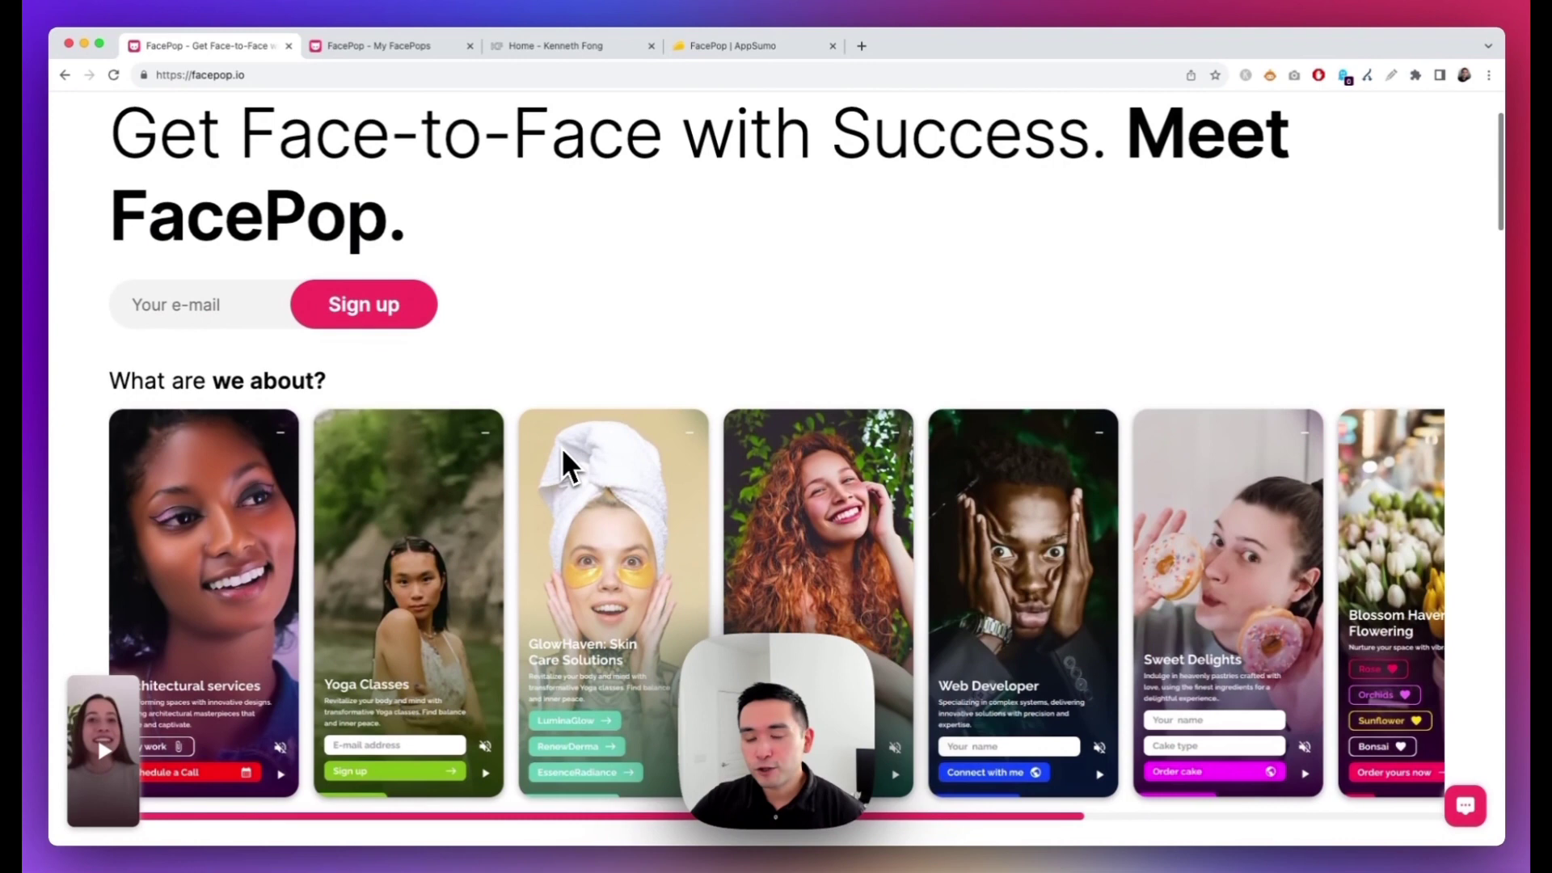
scroll(570, 465, down, 2)
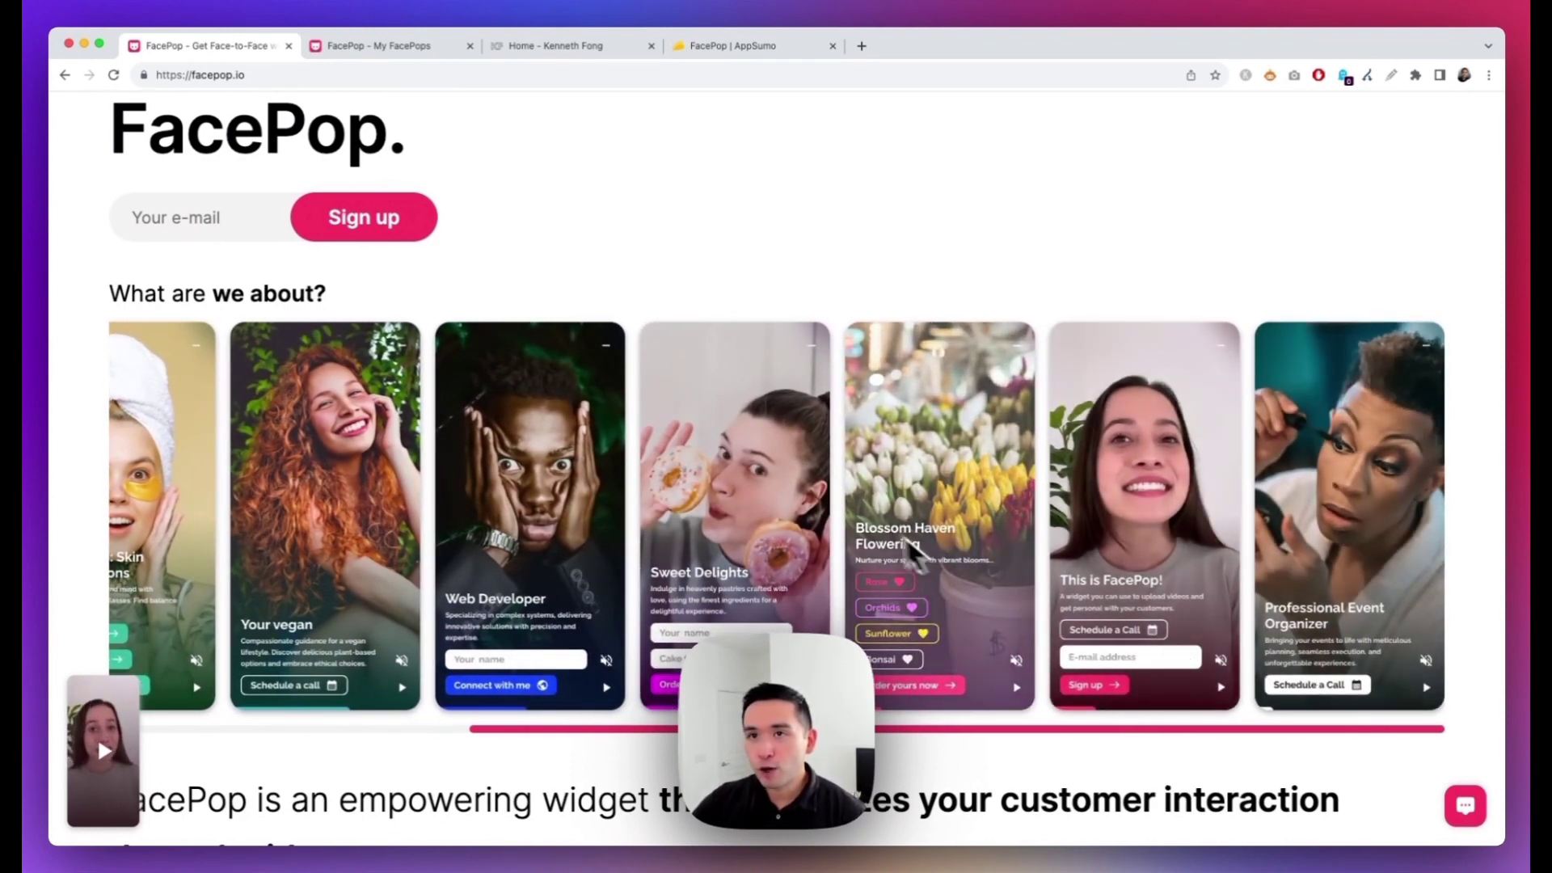
Switch to the My FacePops dashboard, keeping Homepage Widget as the FacePop being edited
click(374, 47)
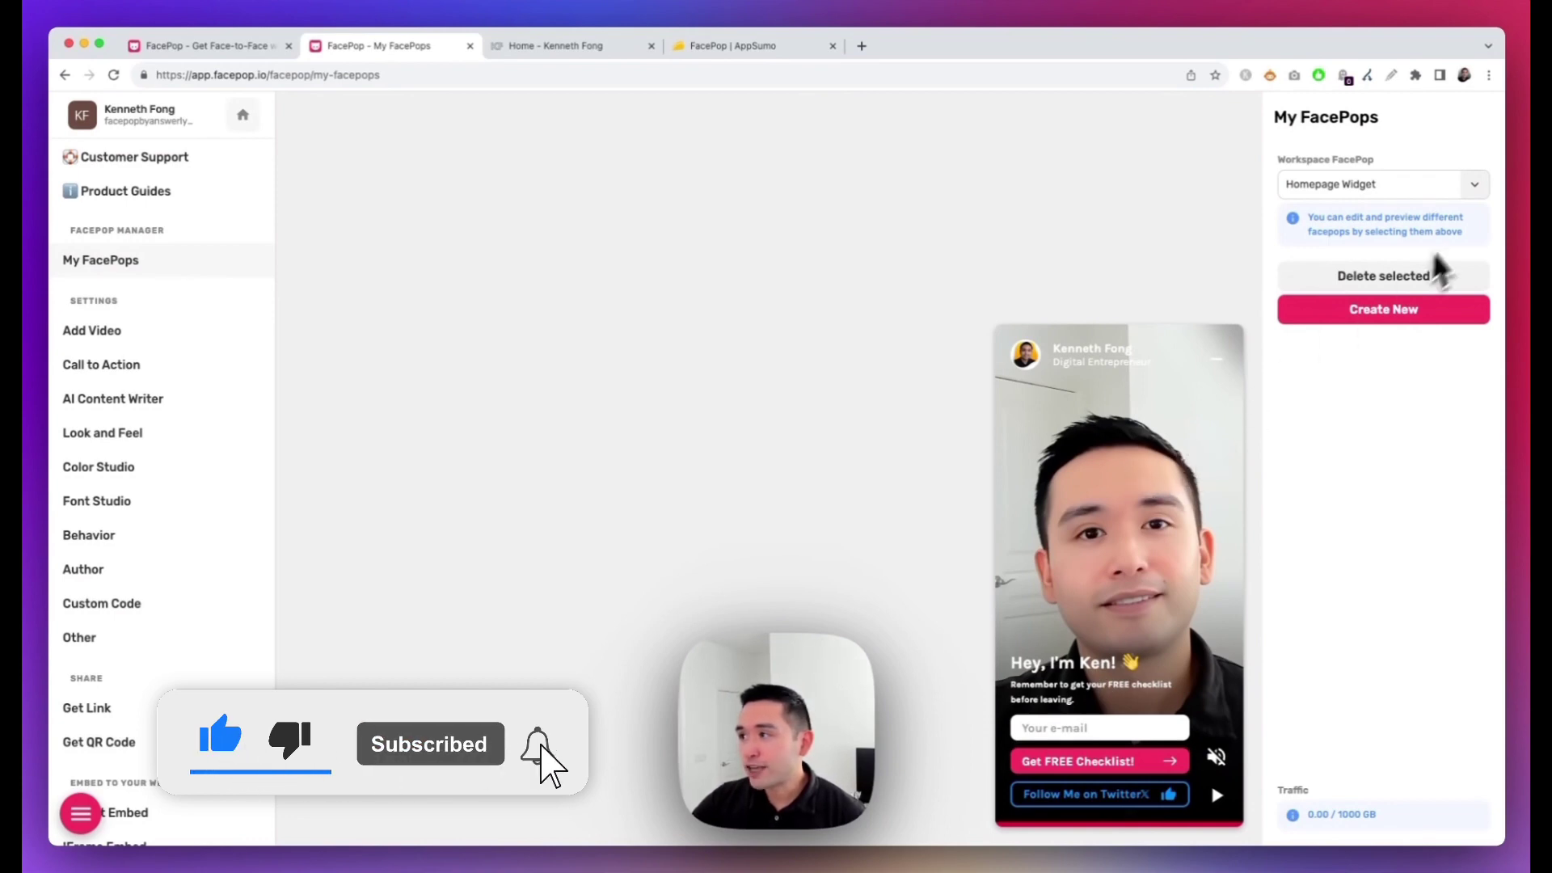
click(1474, 188)
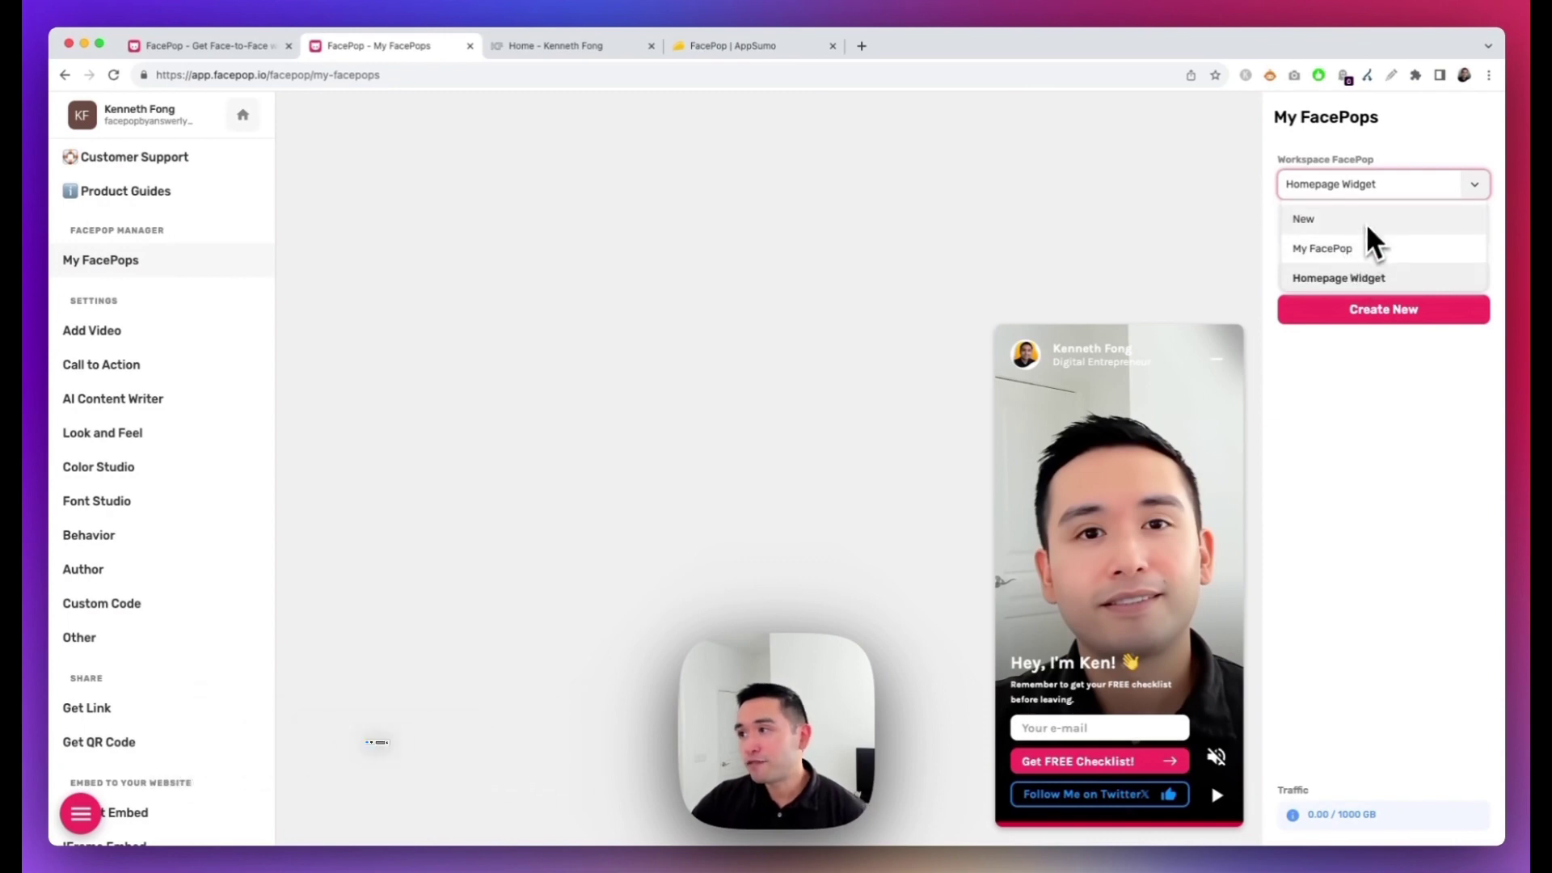
click(1455, 190)
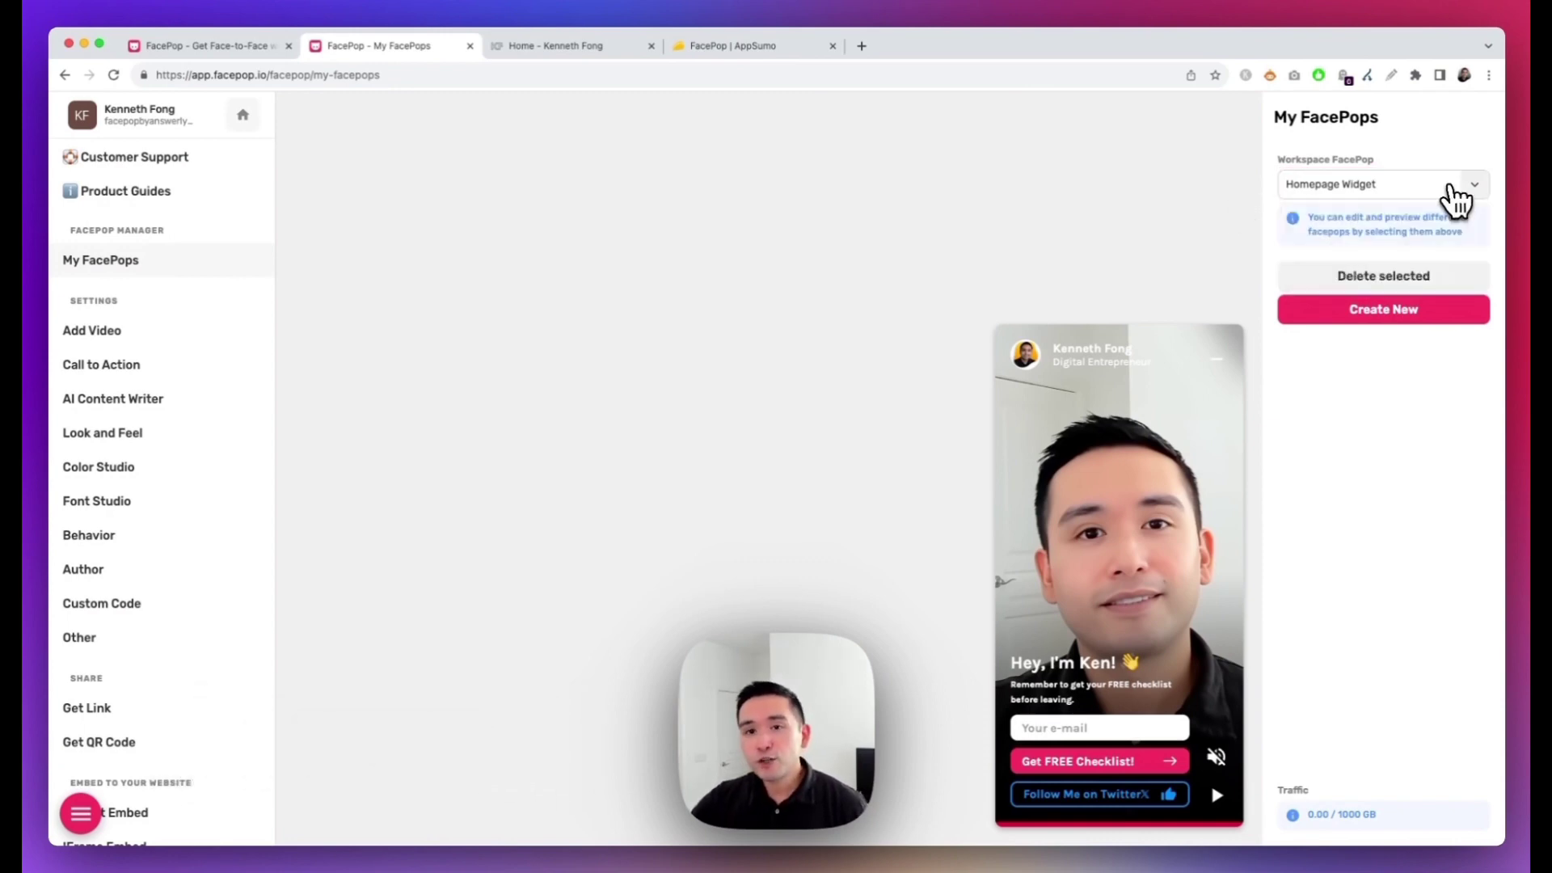
Remove the bold formatting from the Homepage Widget's video description and apply the change
click(130, 339)
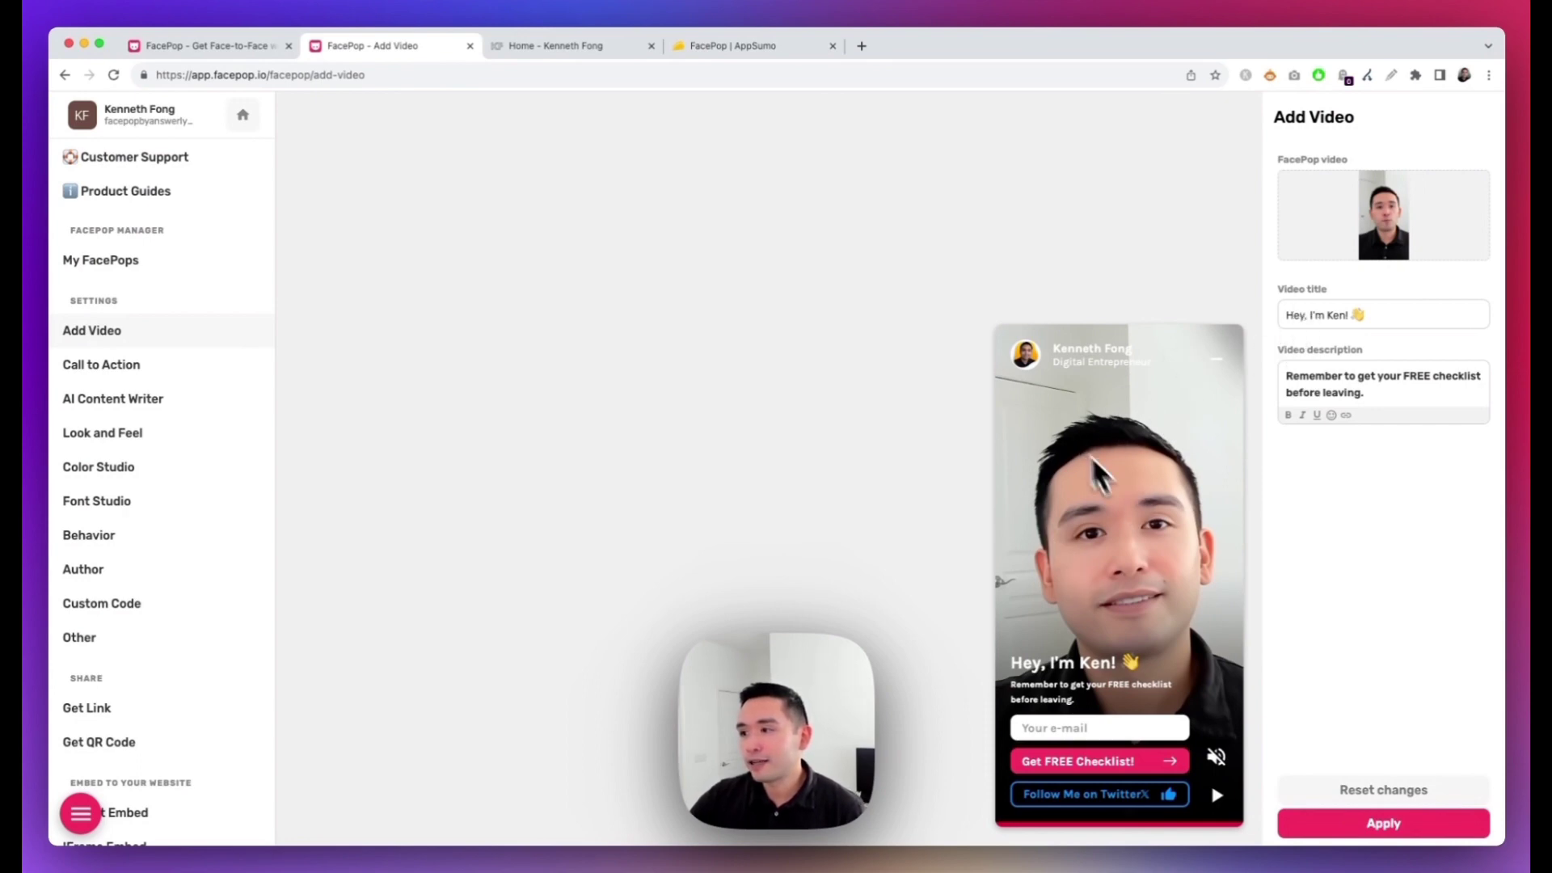
drag(1287, 316, 1378, 315)
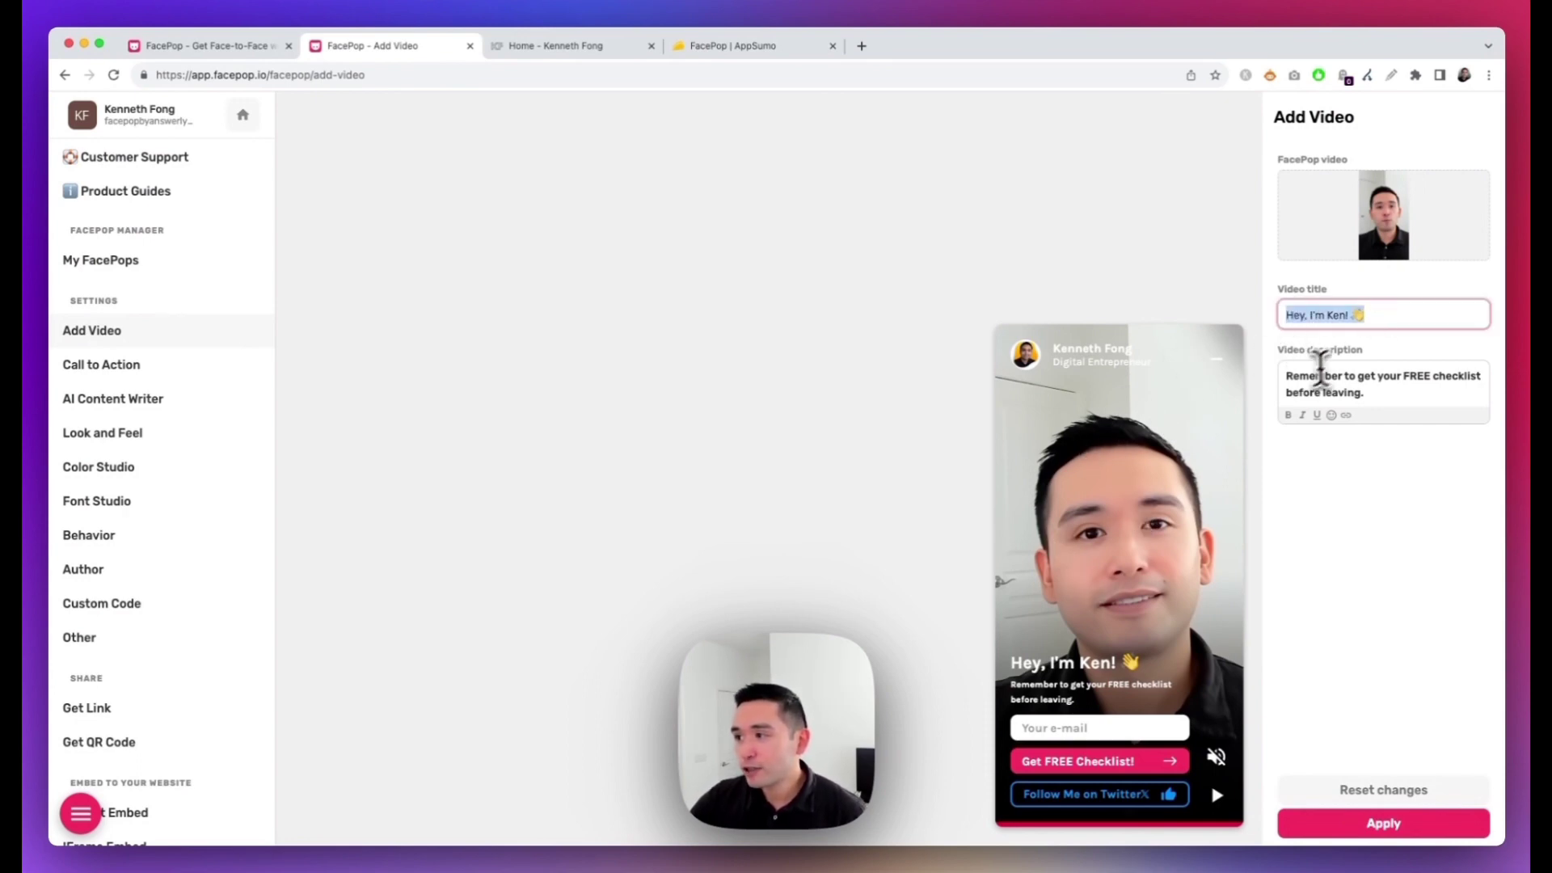
drag(1287, 376, 1364, 393)
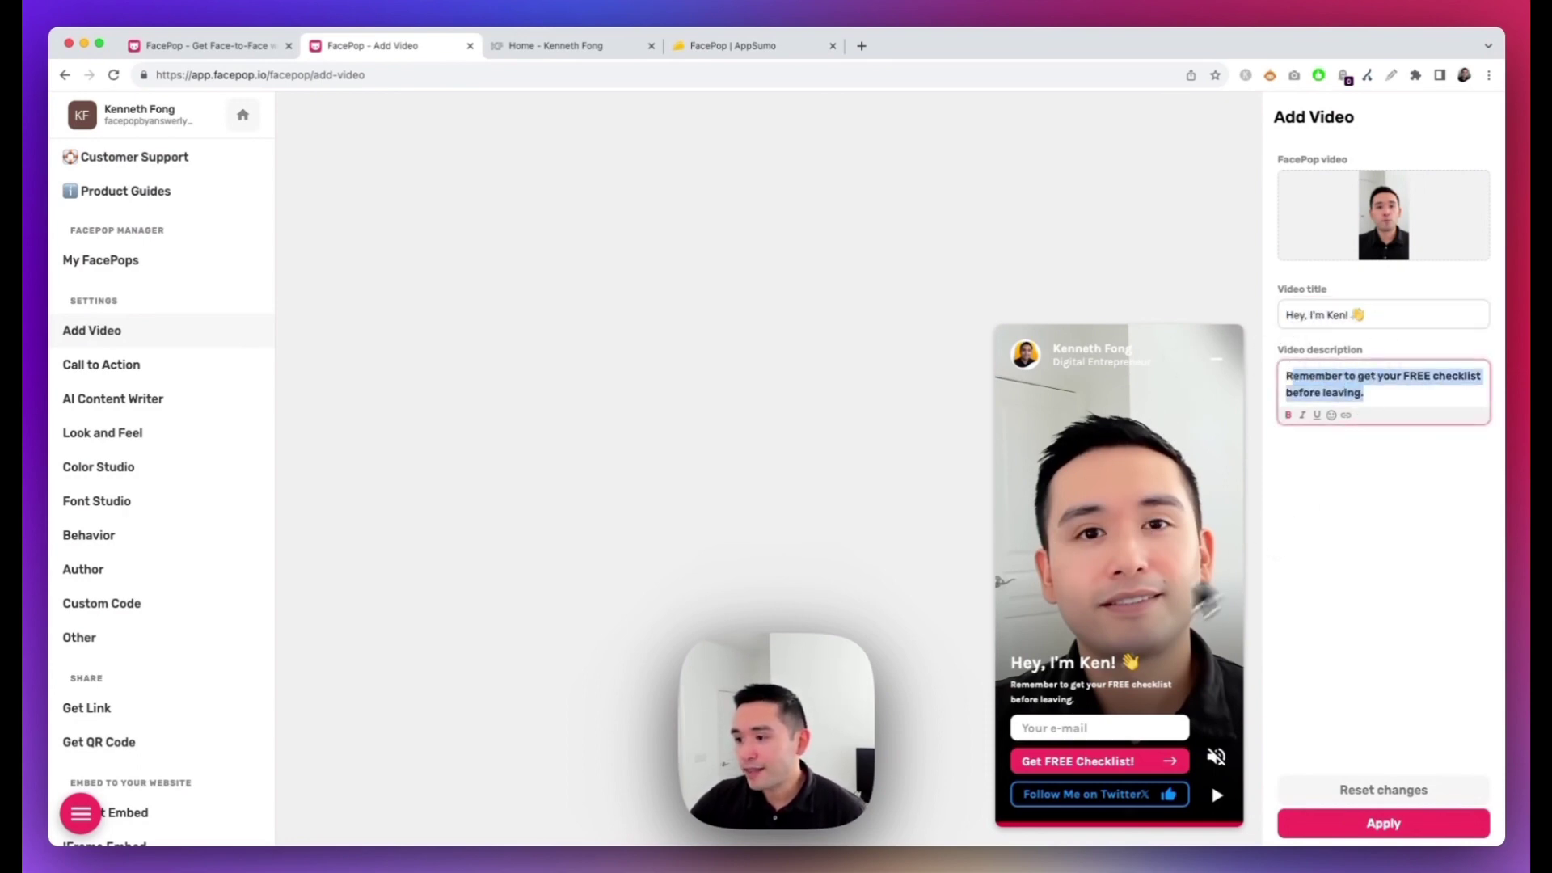
click(1288, 415)
click(1354, 393)
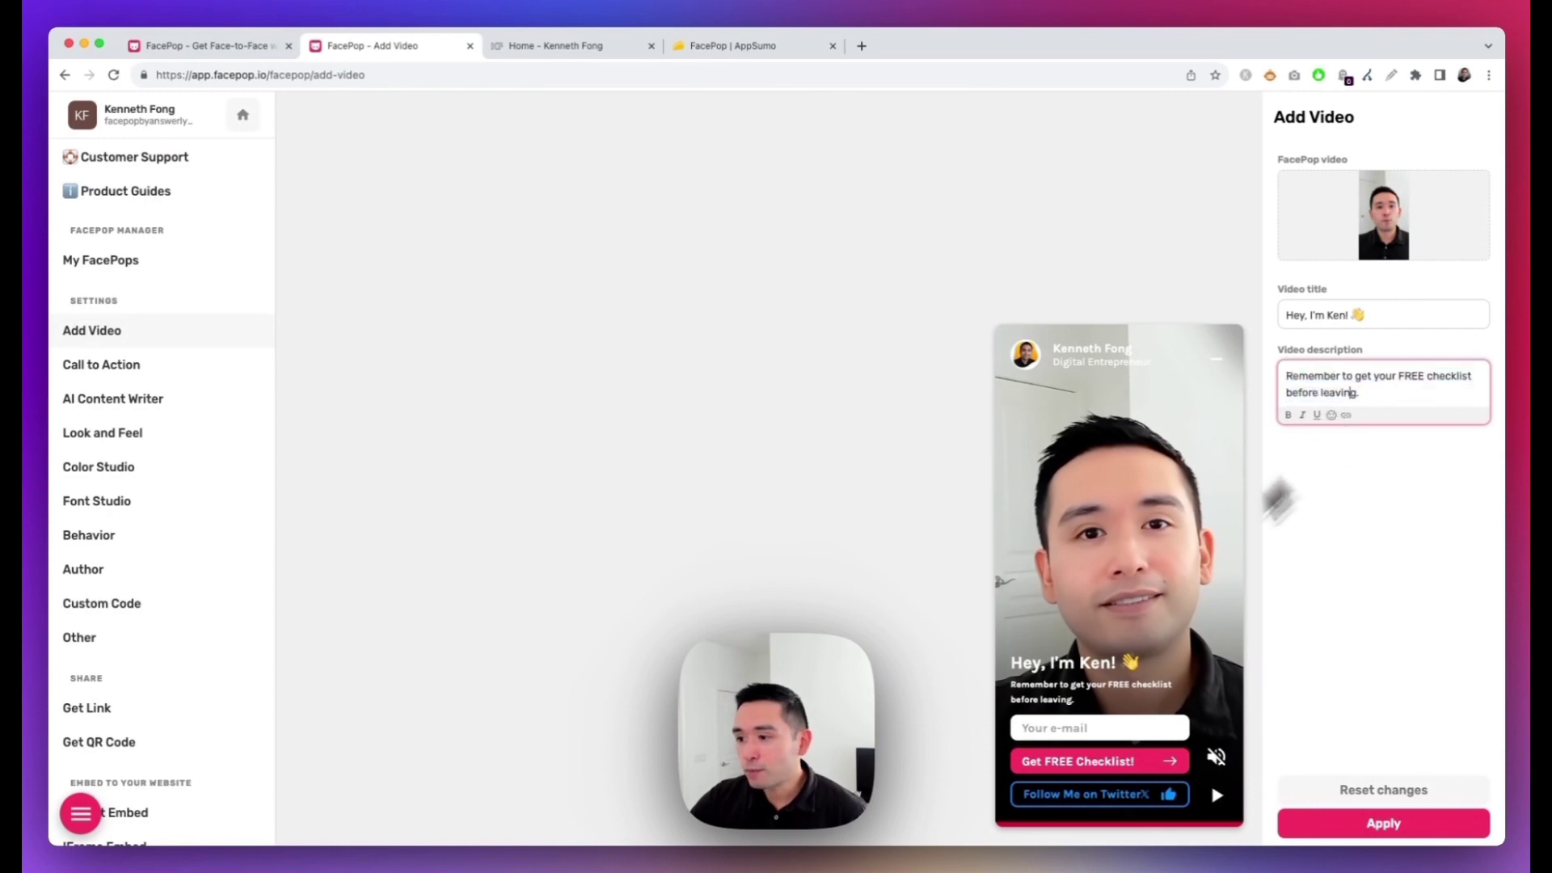
click(1387, 831)
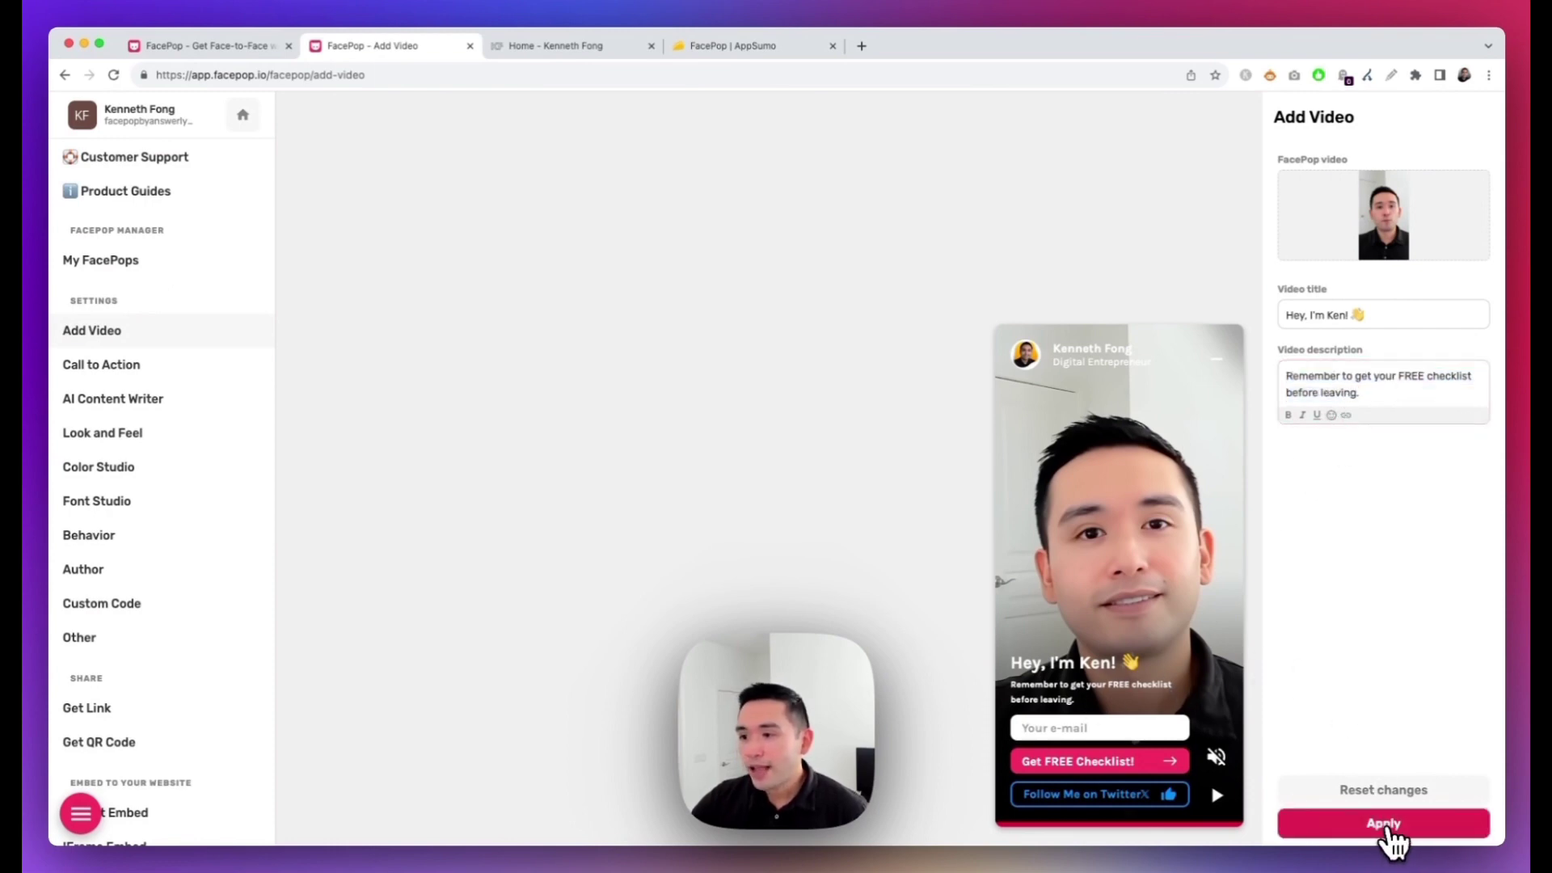
click(181, 368)
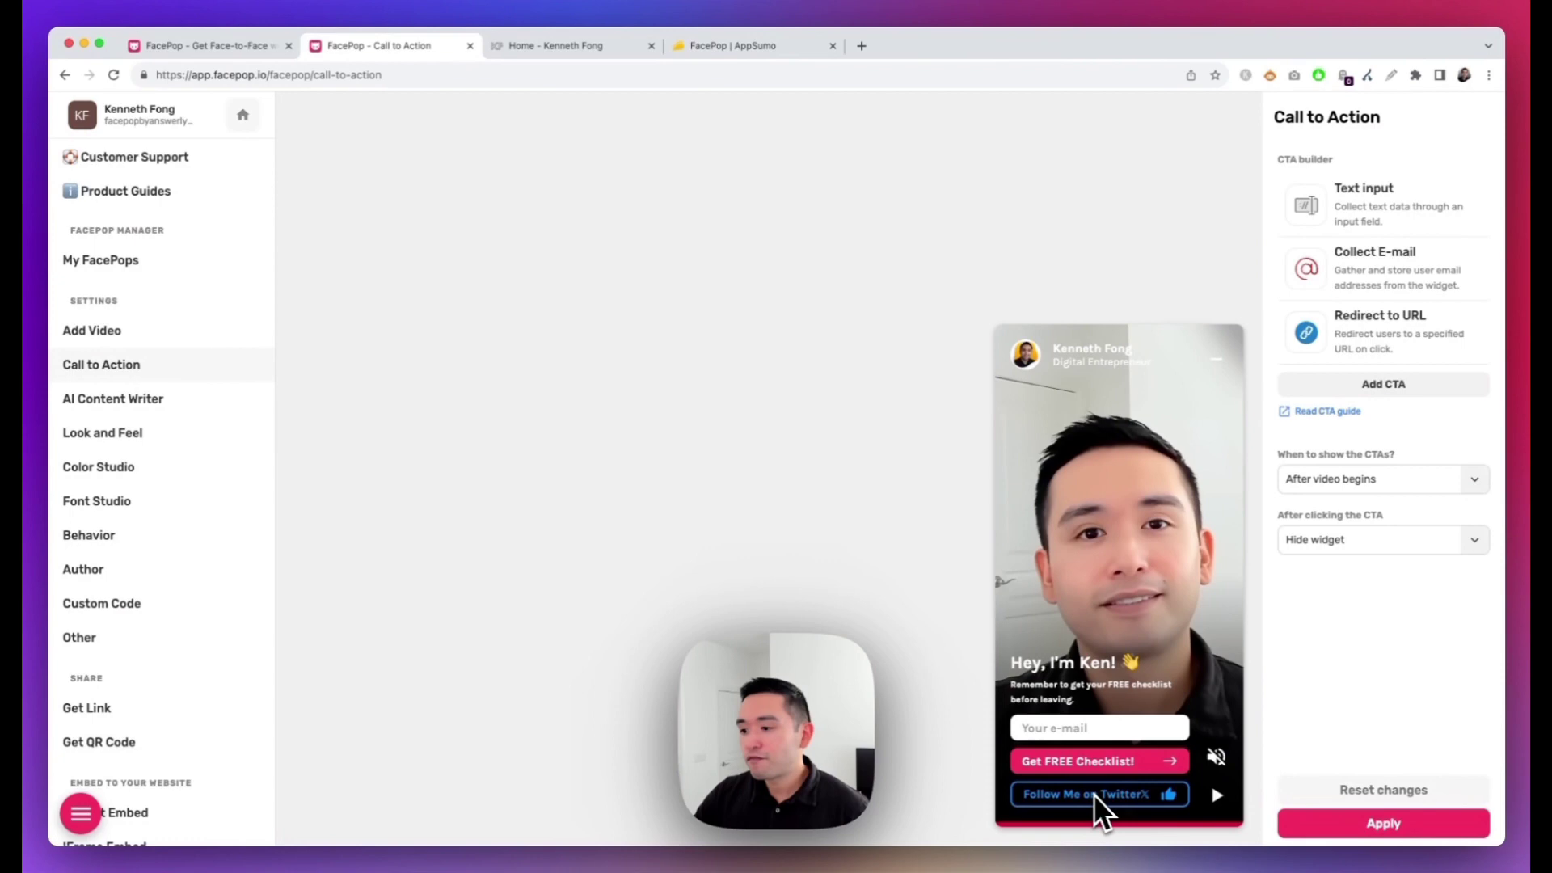
click(1376, 391)
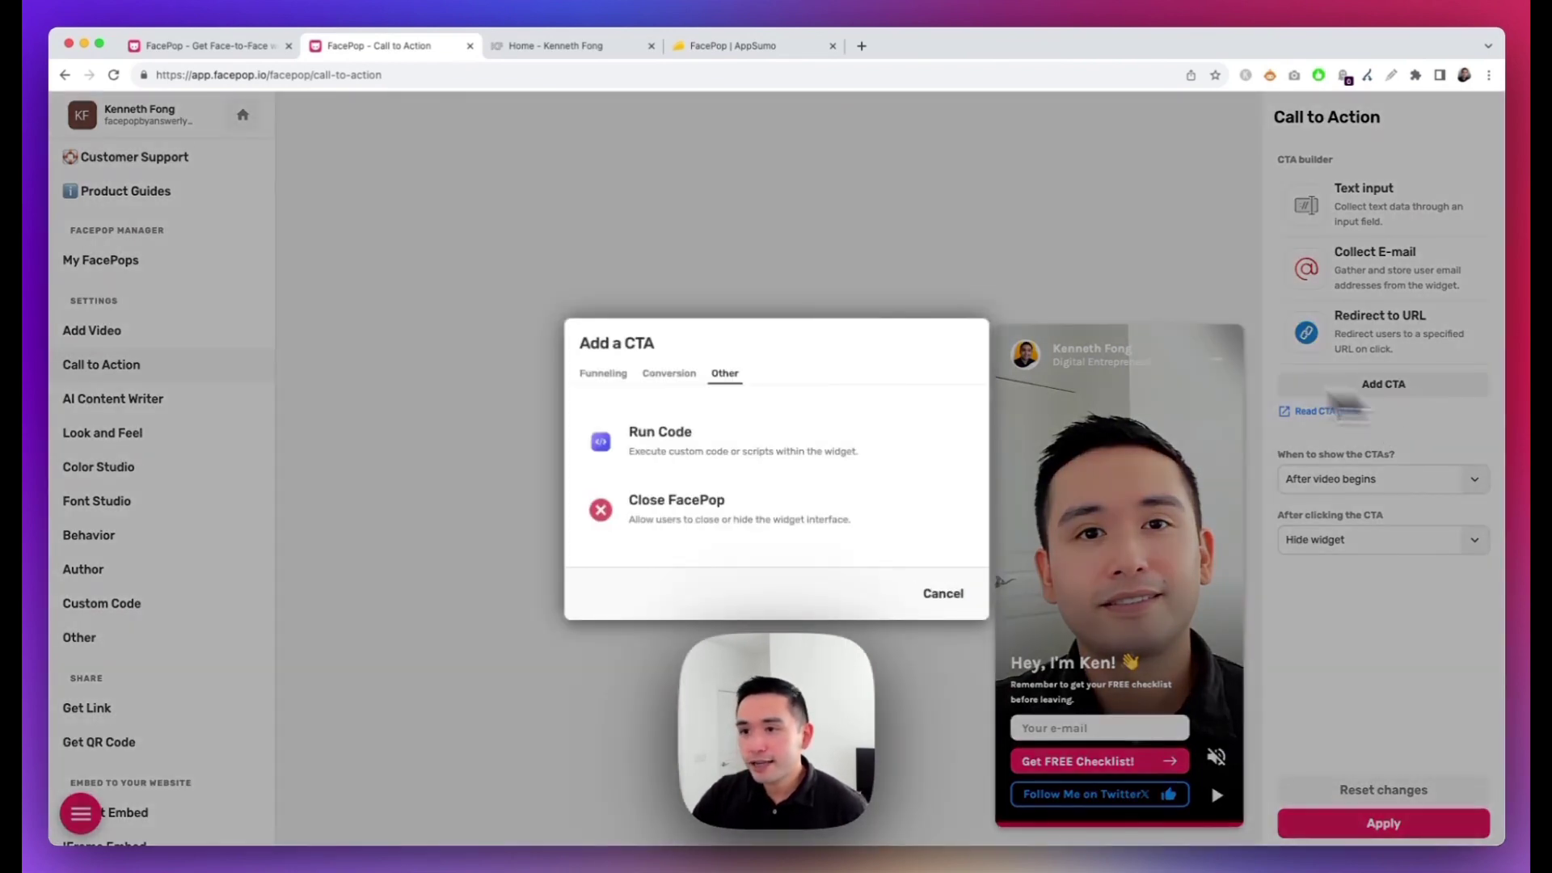
click(608, 373)
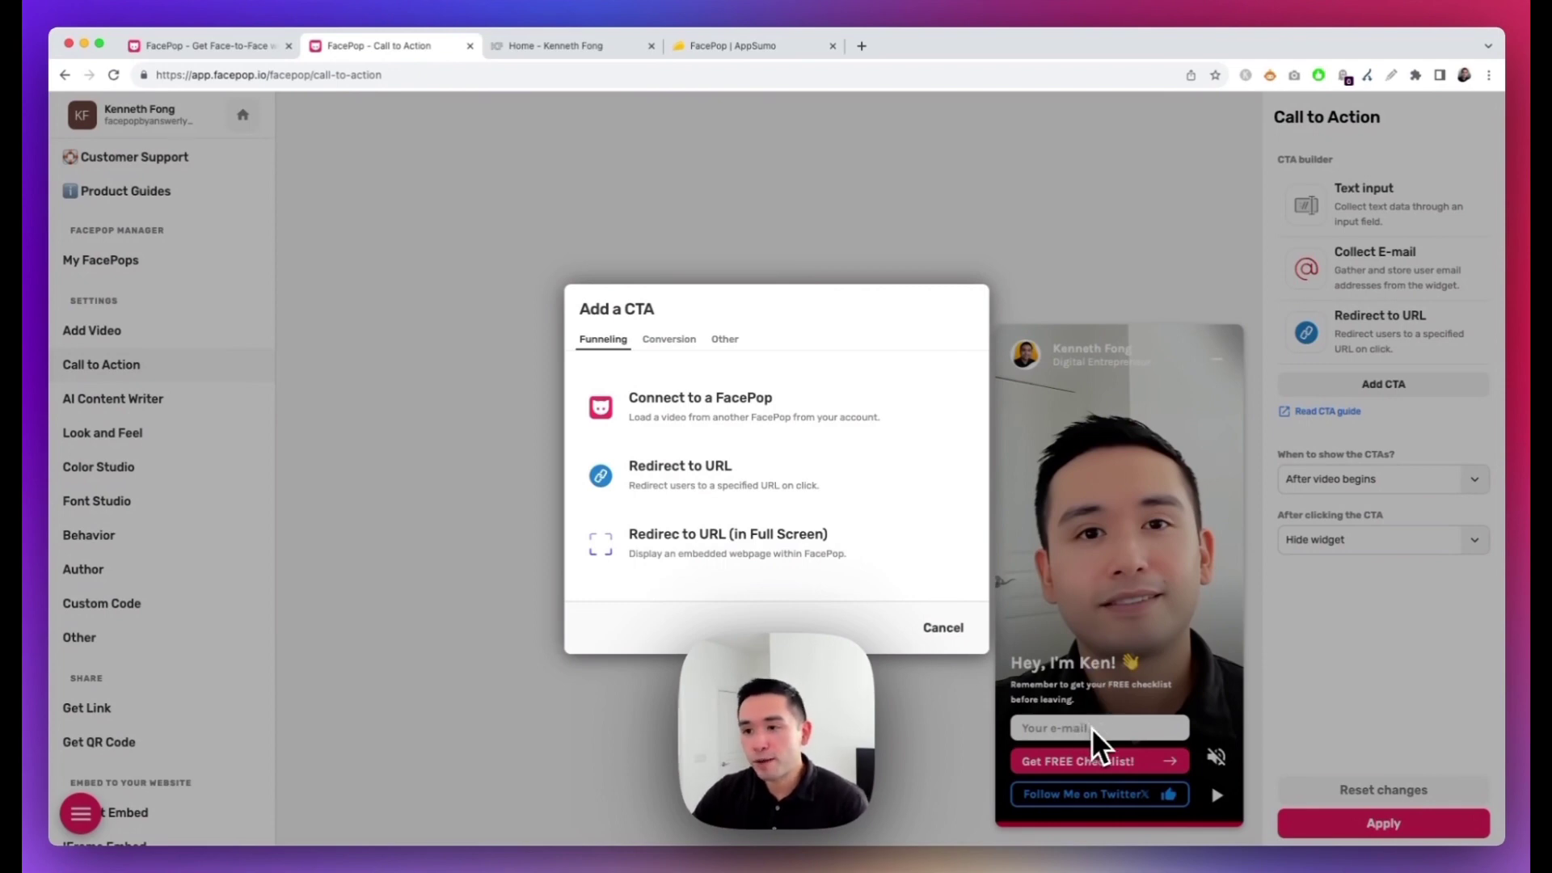
click(670, 340)
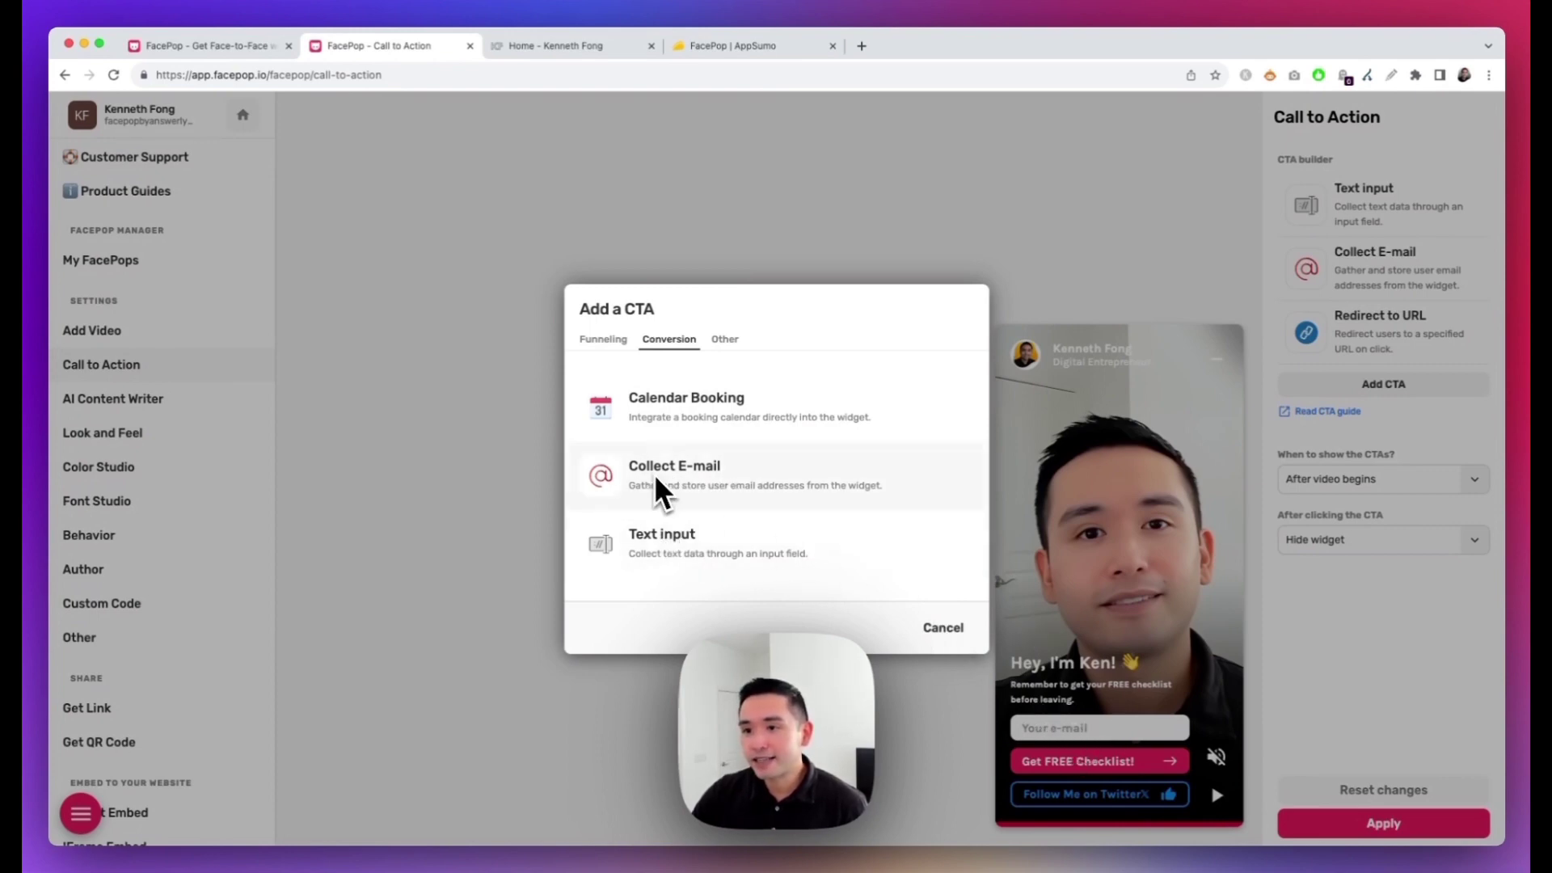
click(726, 340)
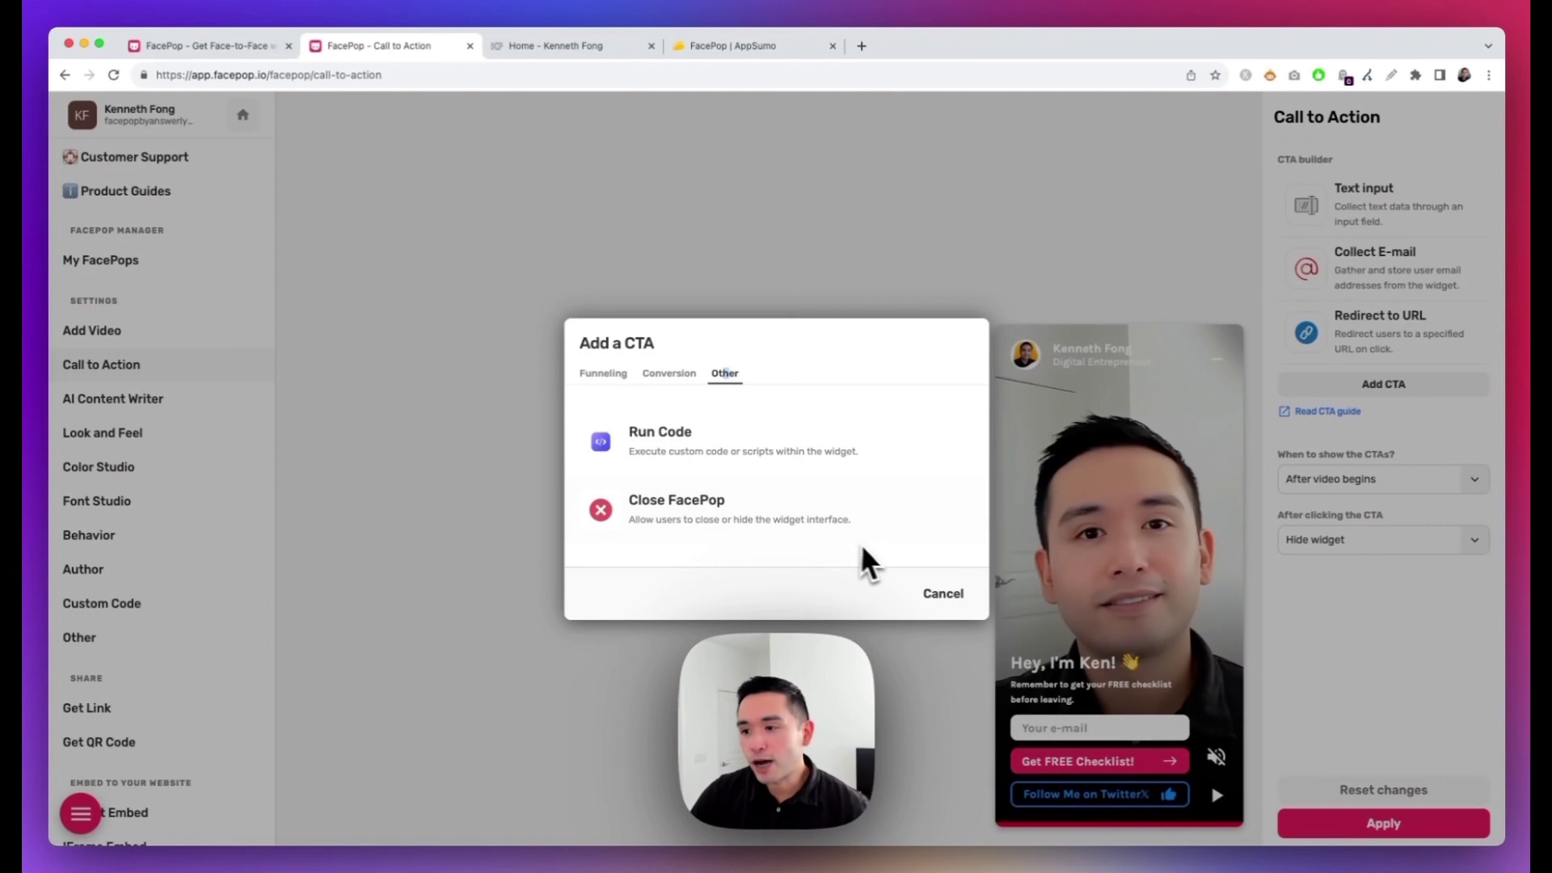
click(942, 595)
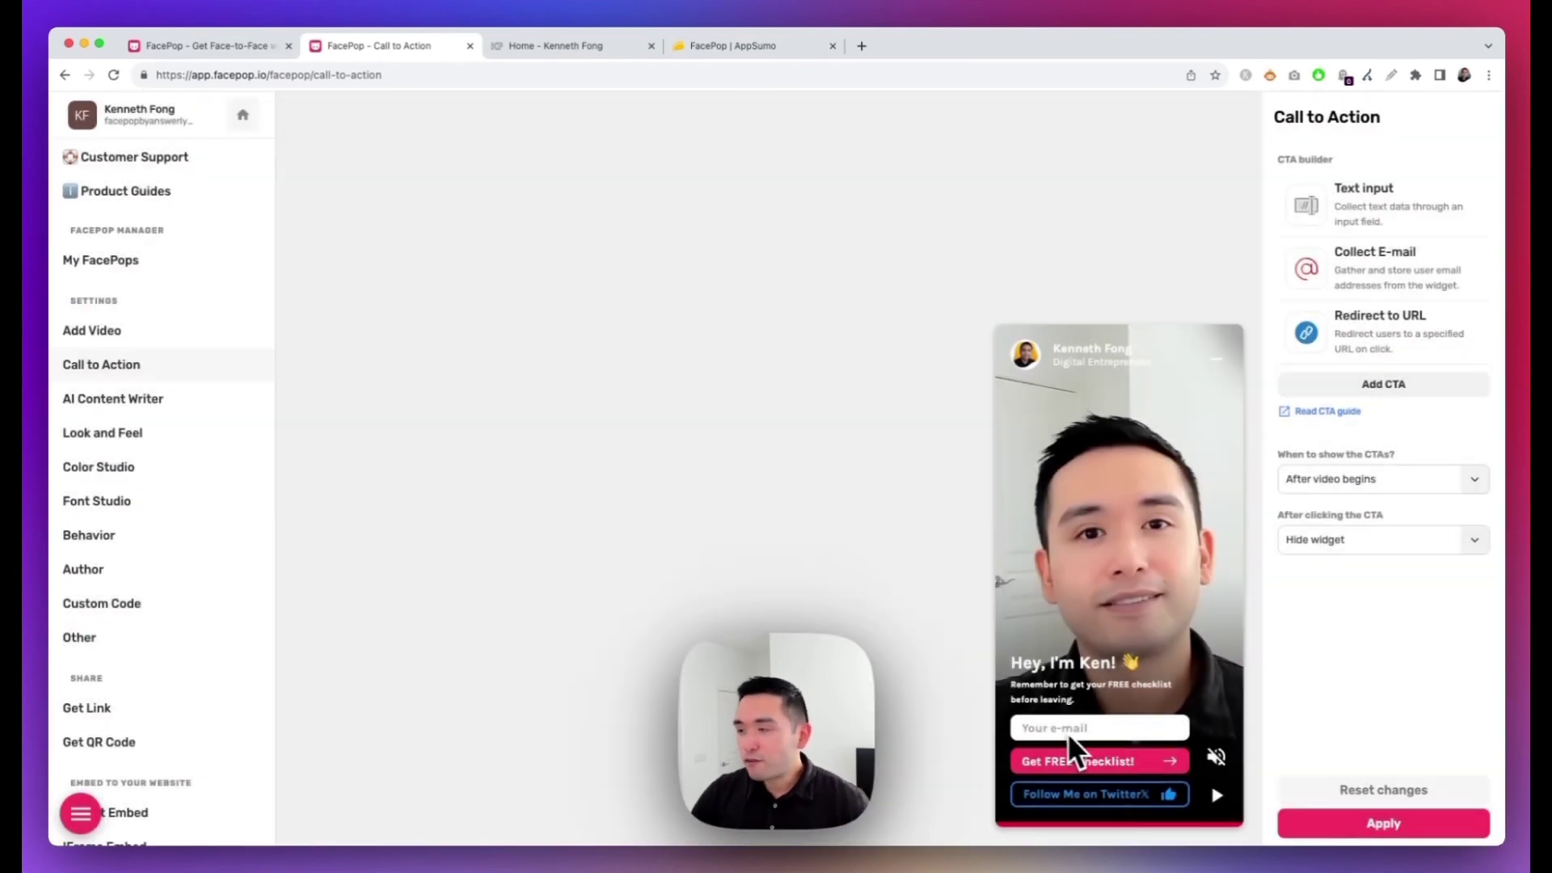
click(1416, 207)
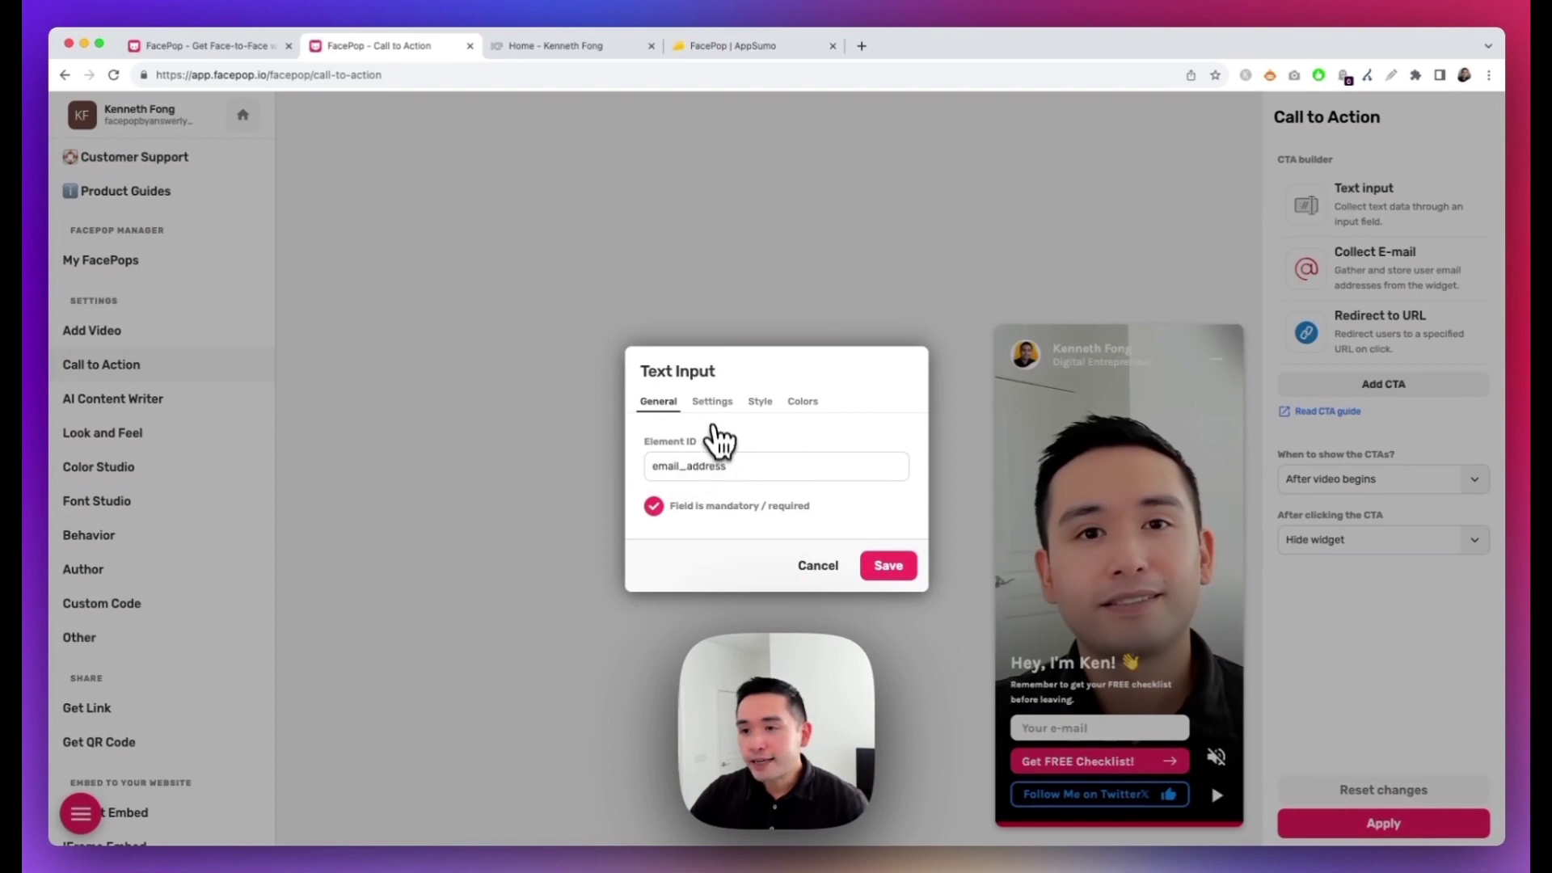
click(712, 404)
click(894, 454)
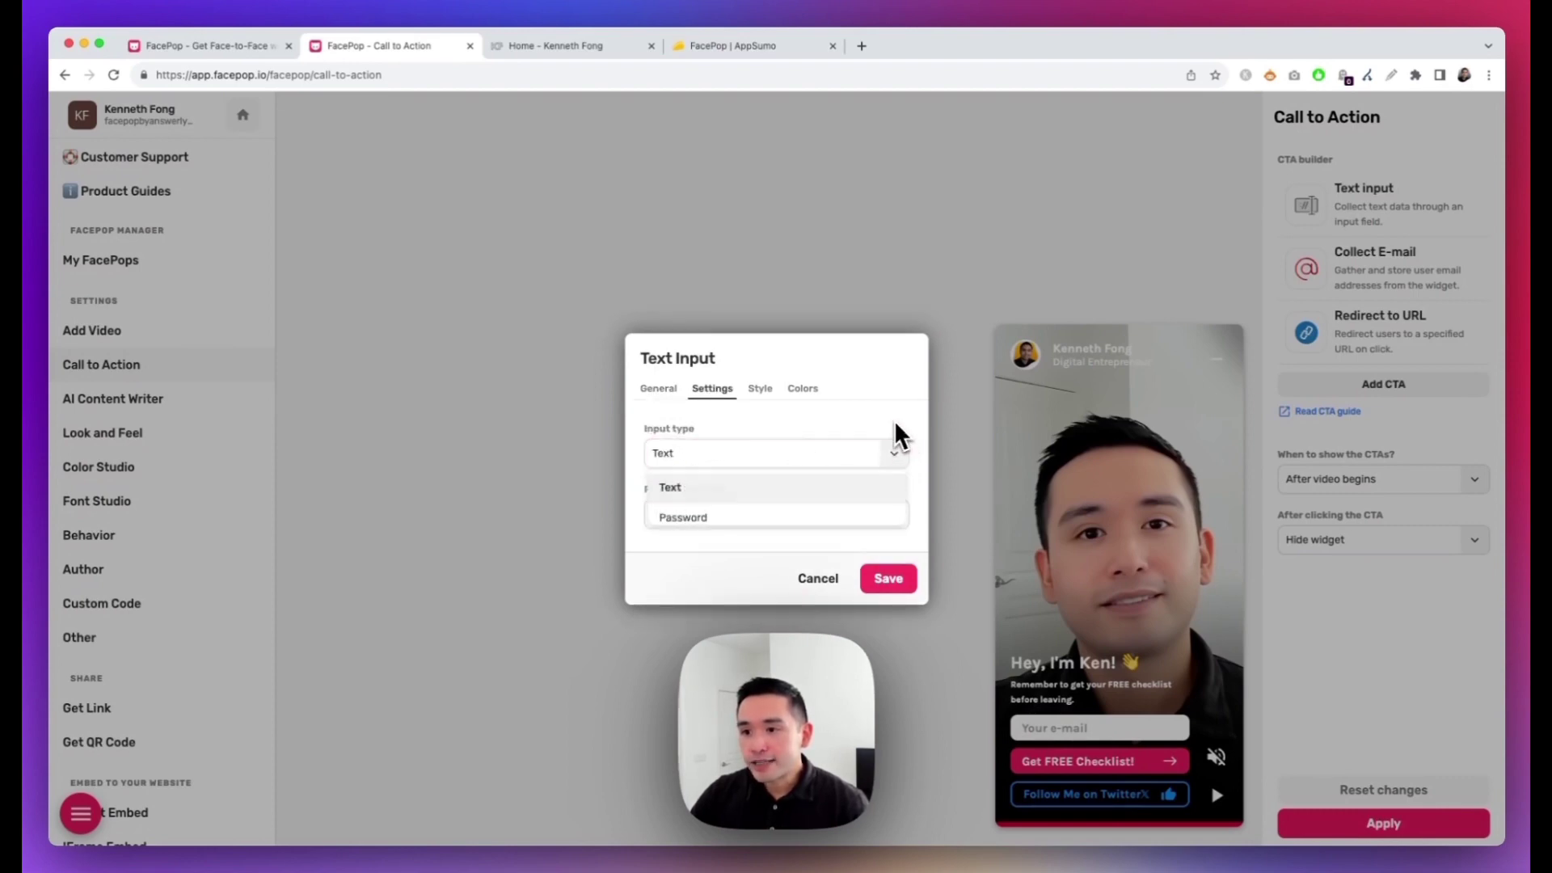
click(703, 486)
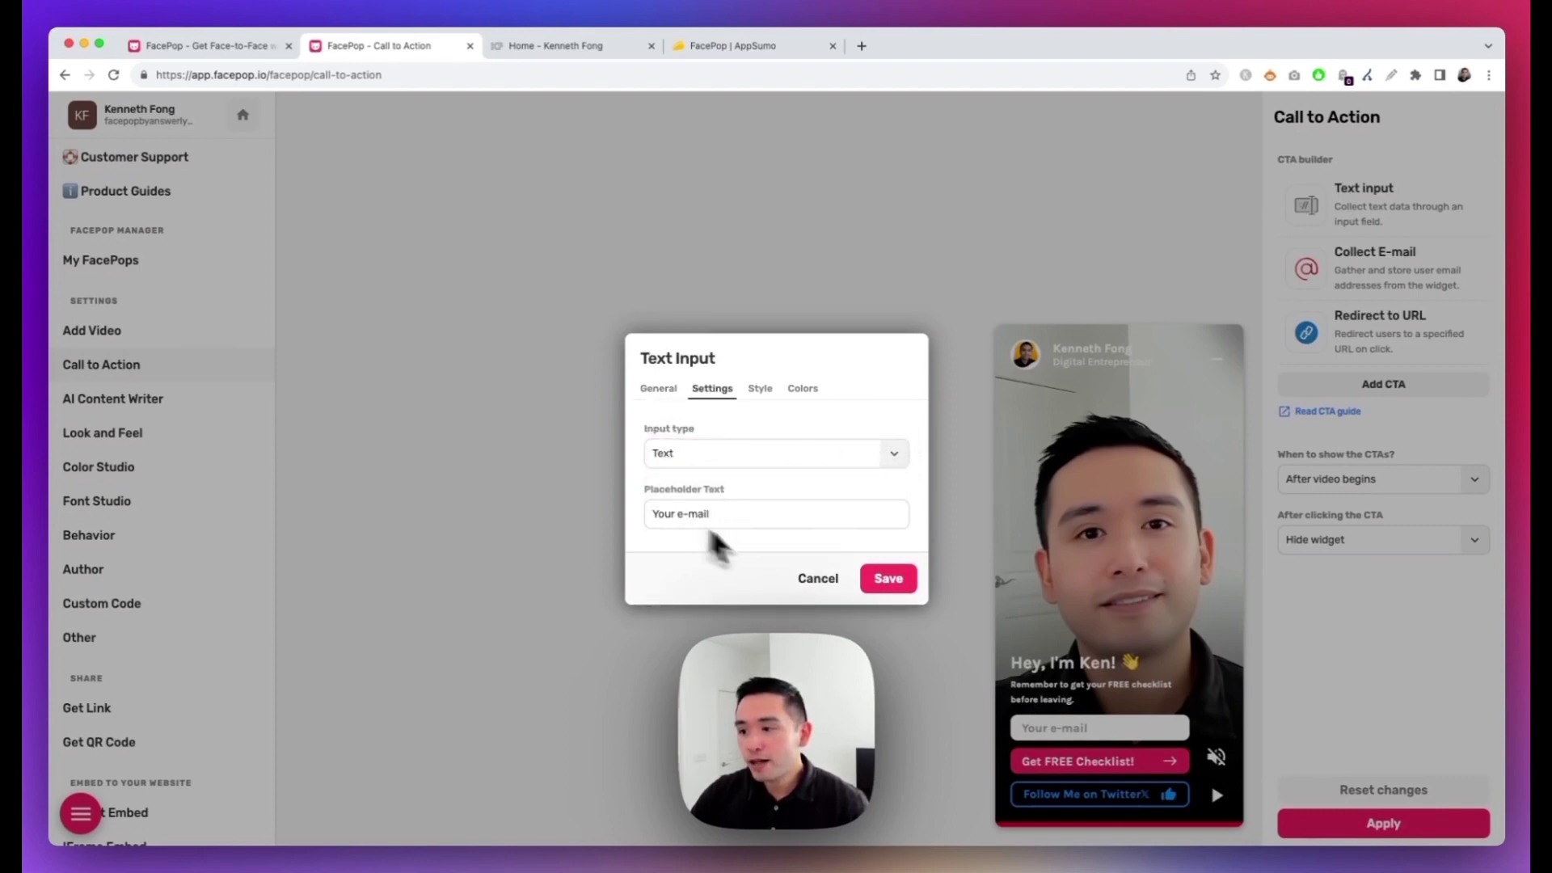
click(759, 389)
click(812, 364)
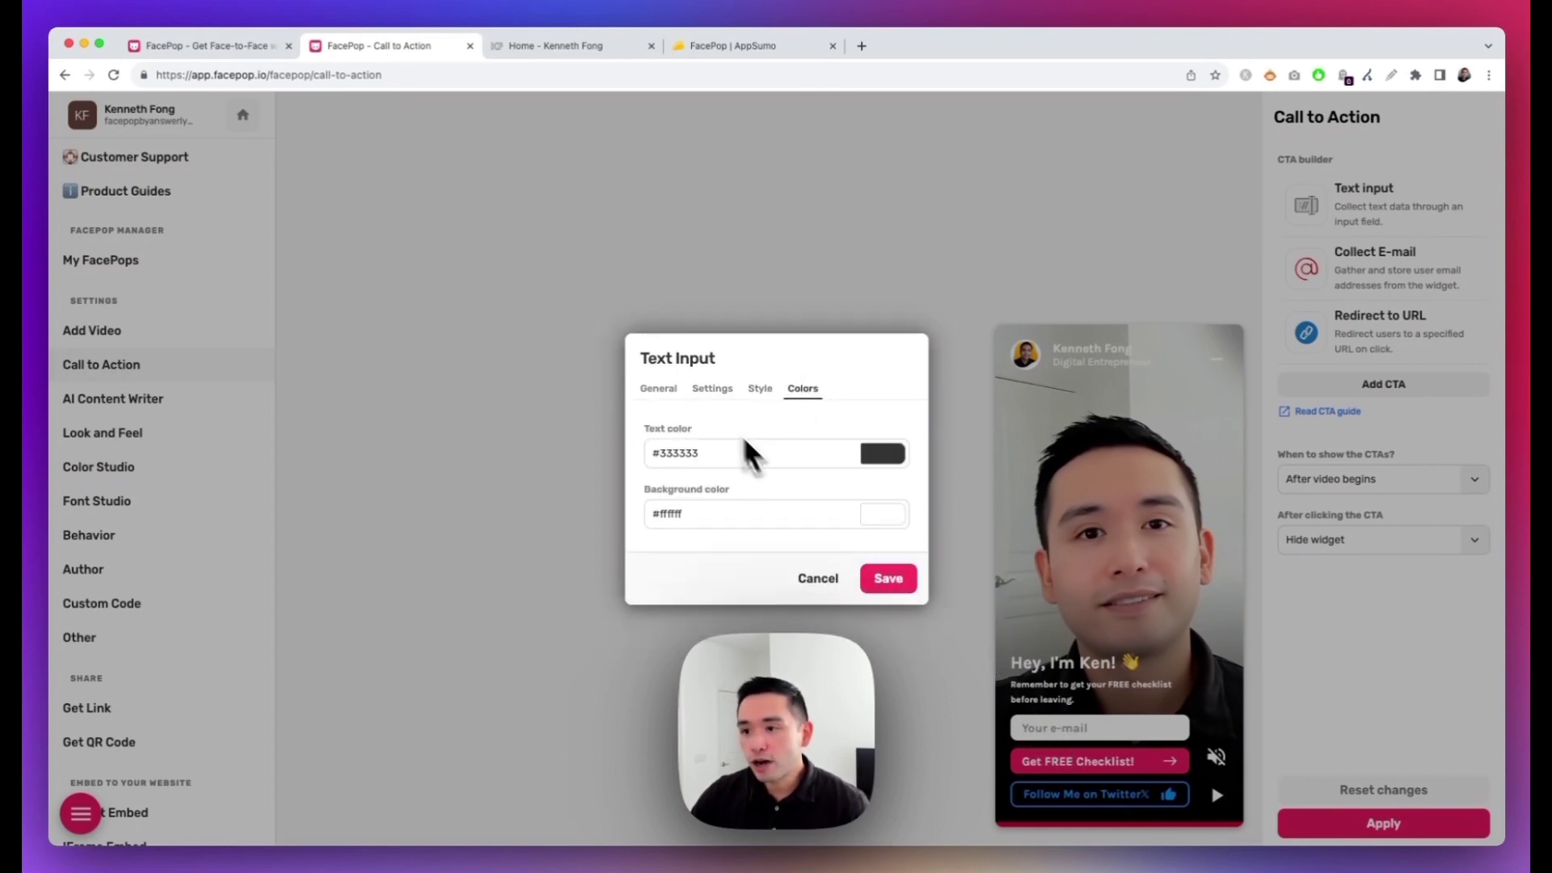
click(818, 608)
mouse_move(1364, 279)
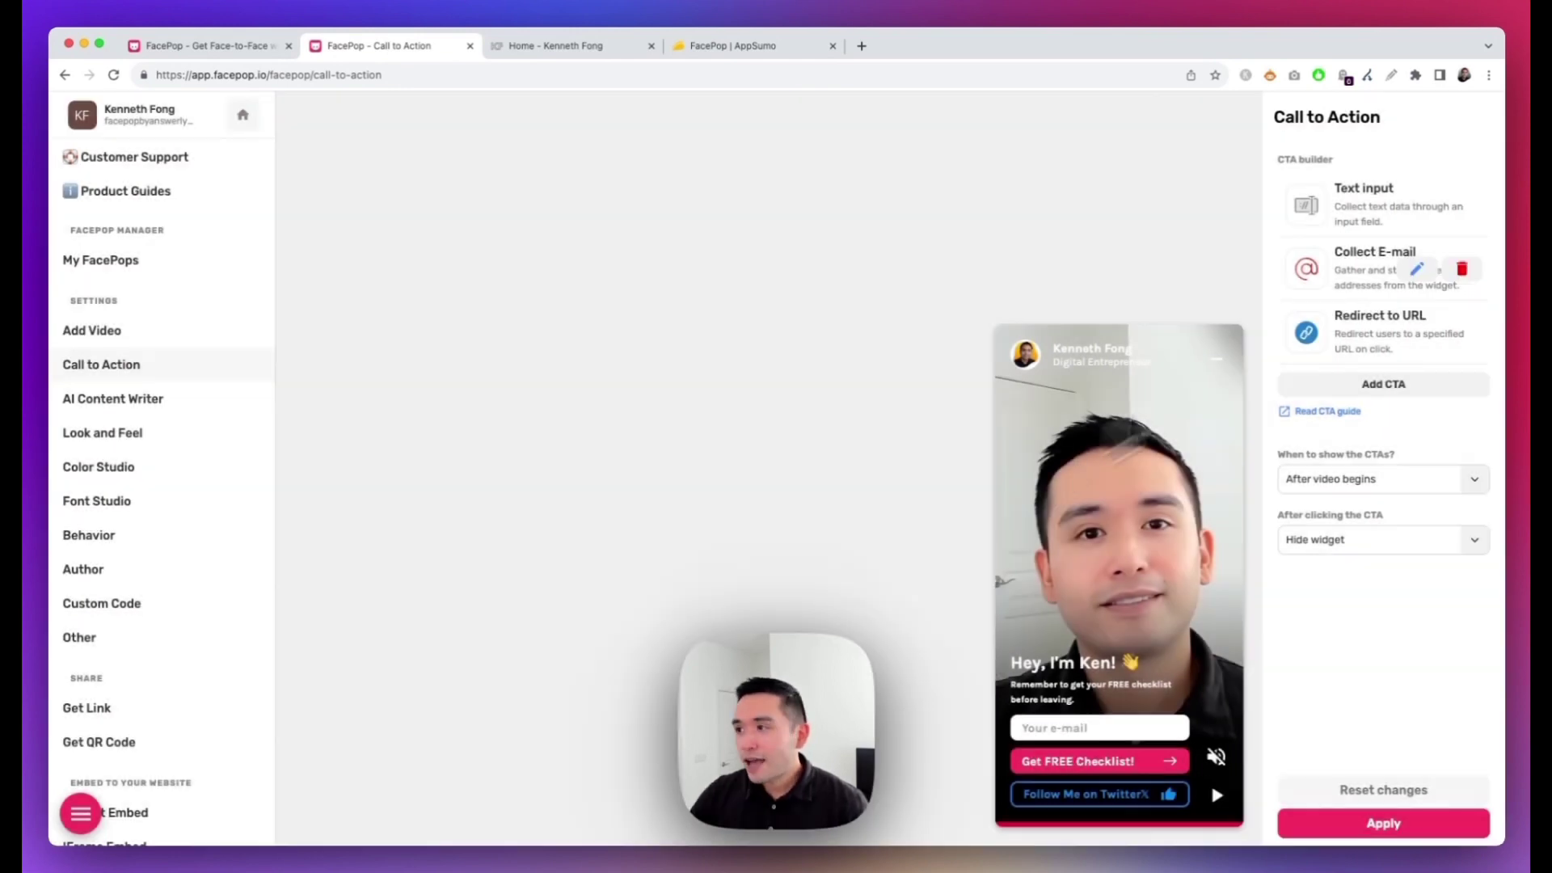
Review the Collect E-mail CTA's integrations and 34 px 'Get FREE Checklist!' button, closing without saving
click(1416, 270)
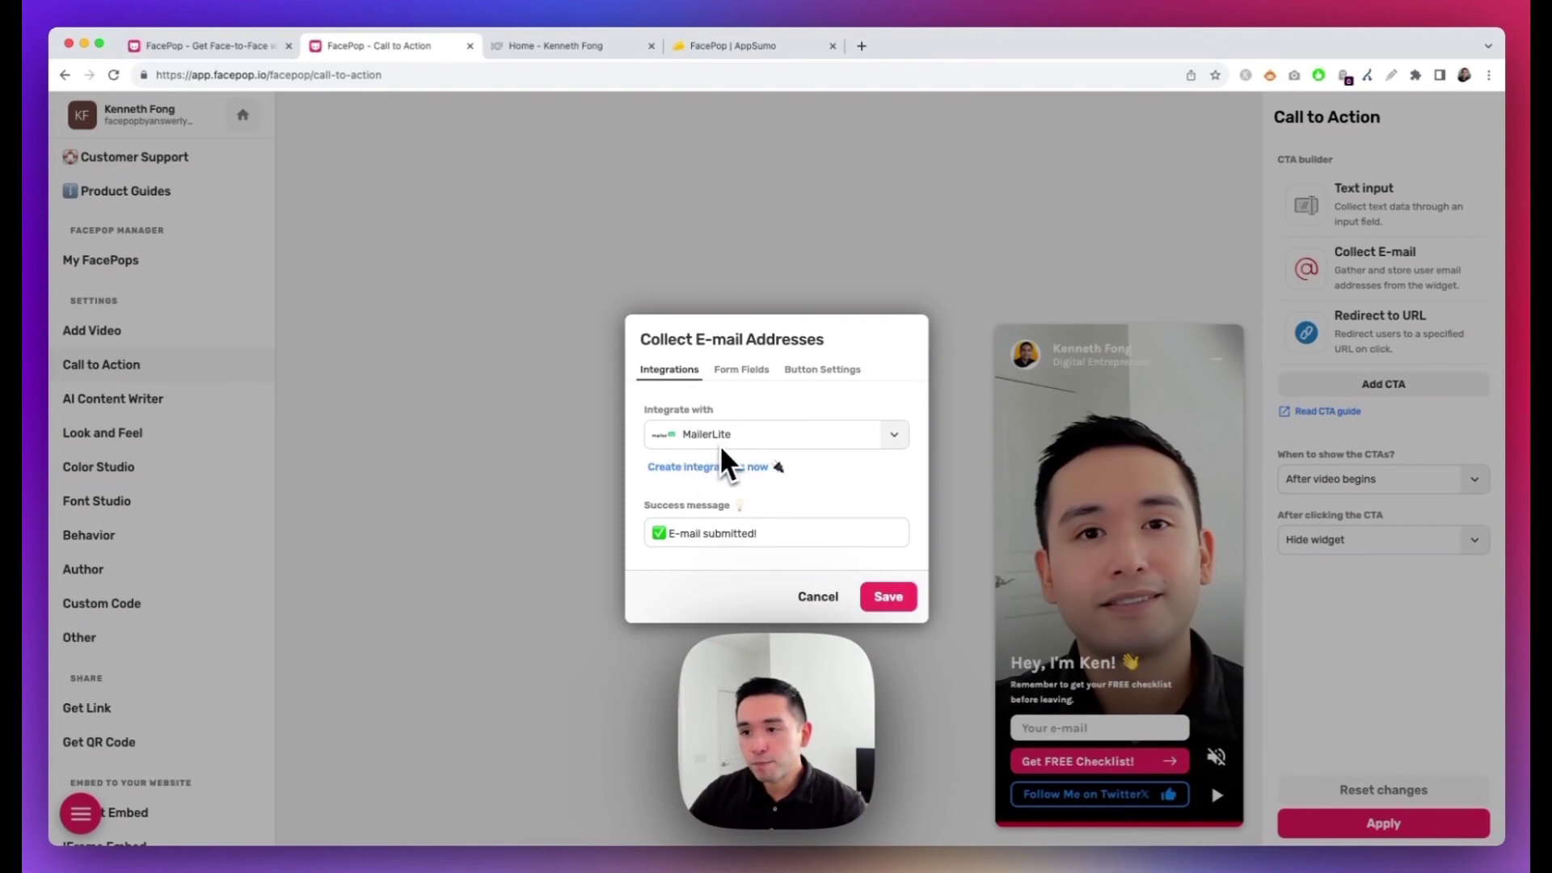
click(728, 467)
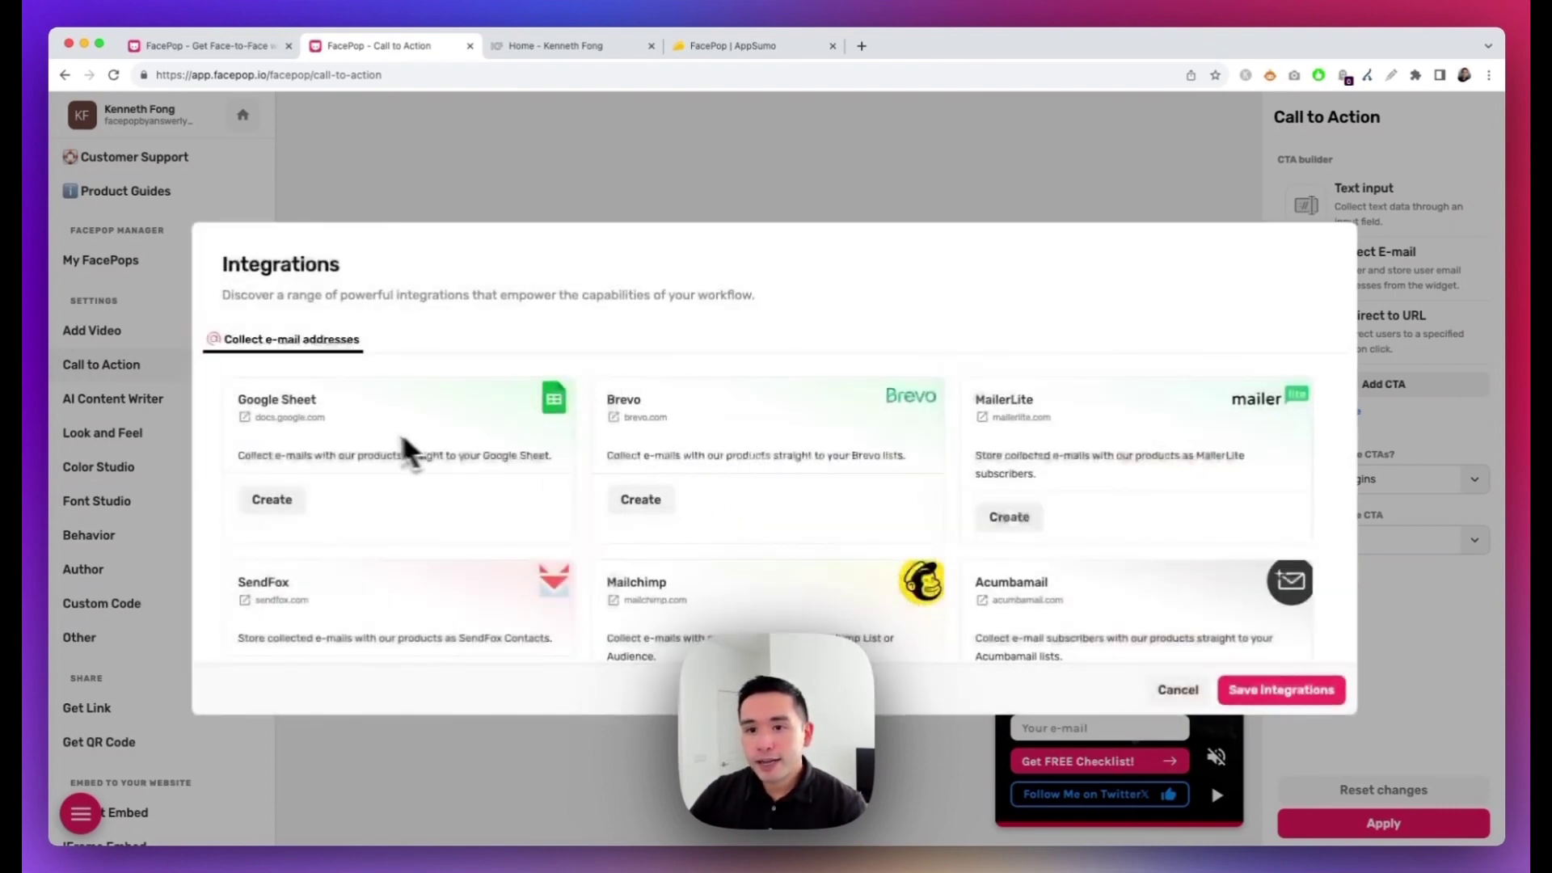
scroll(602, 559, down, 3)
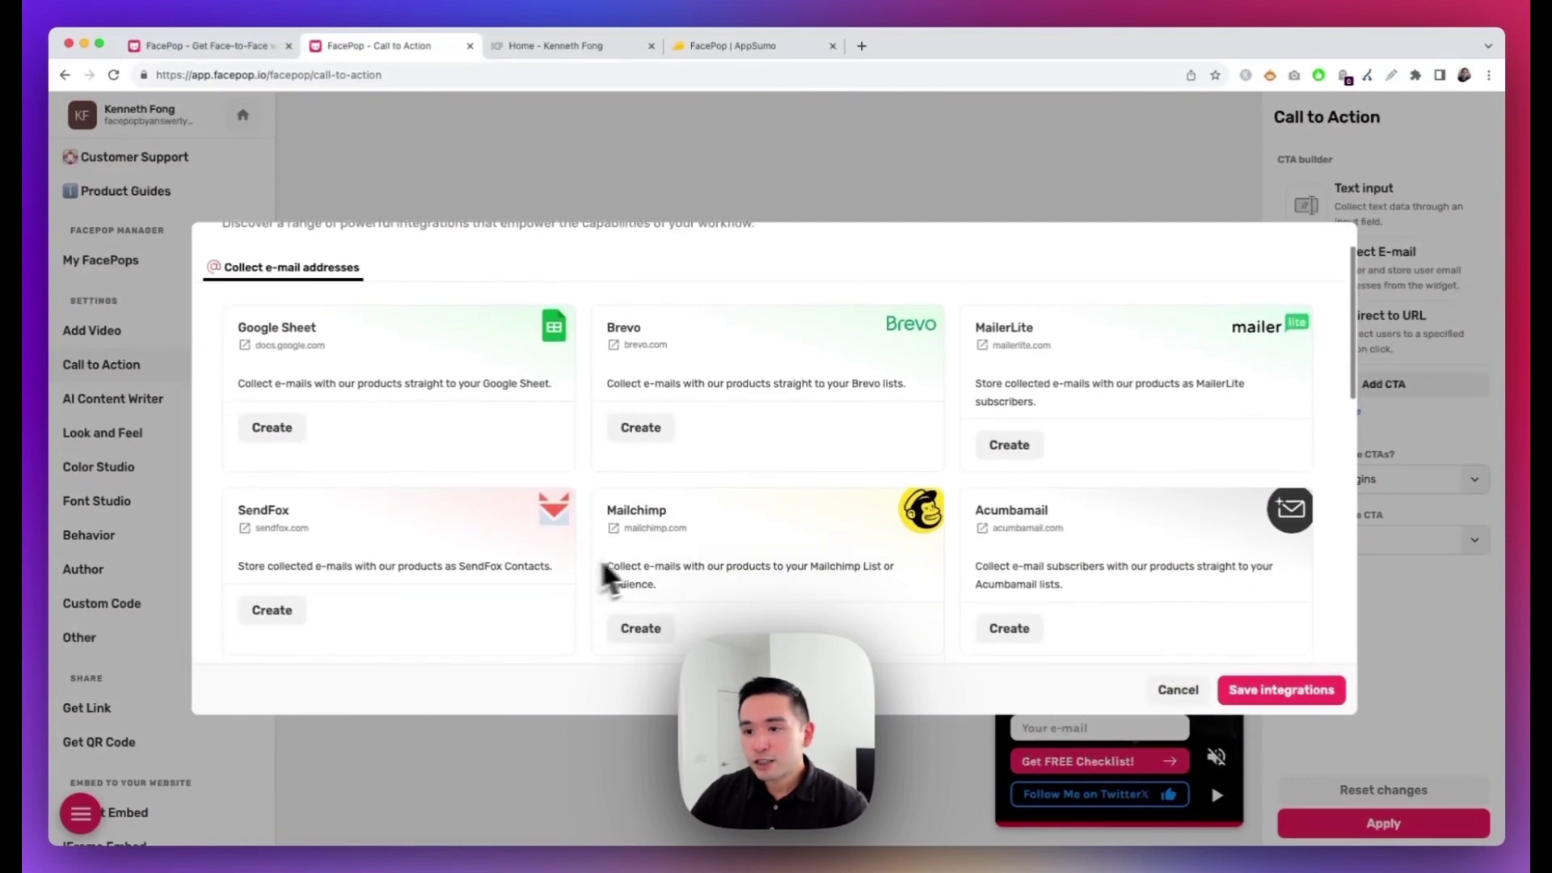
scroll(1034, 522, down, 8)
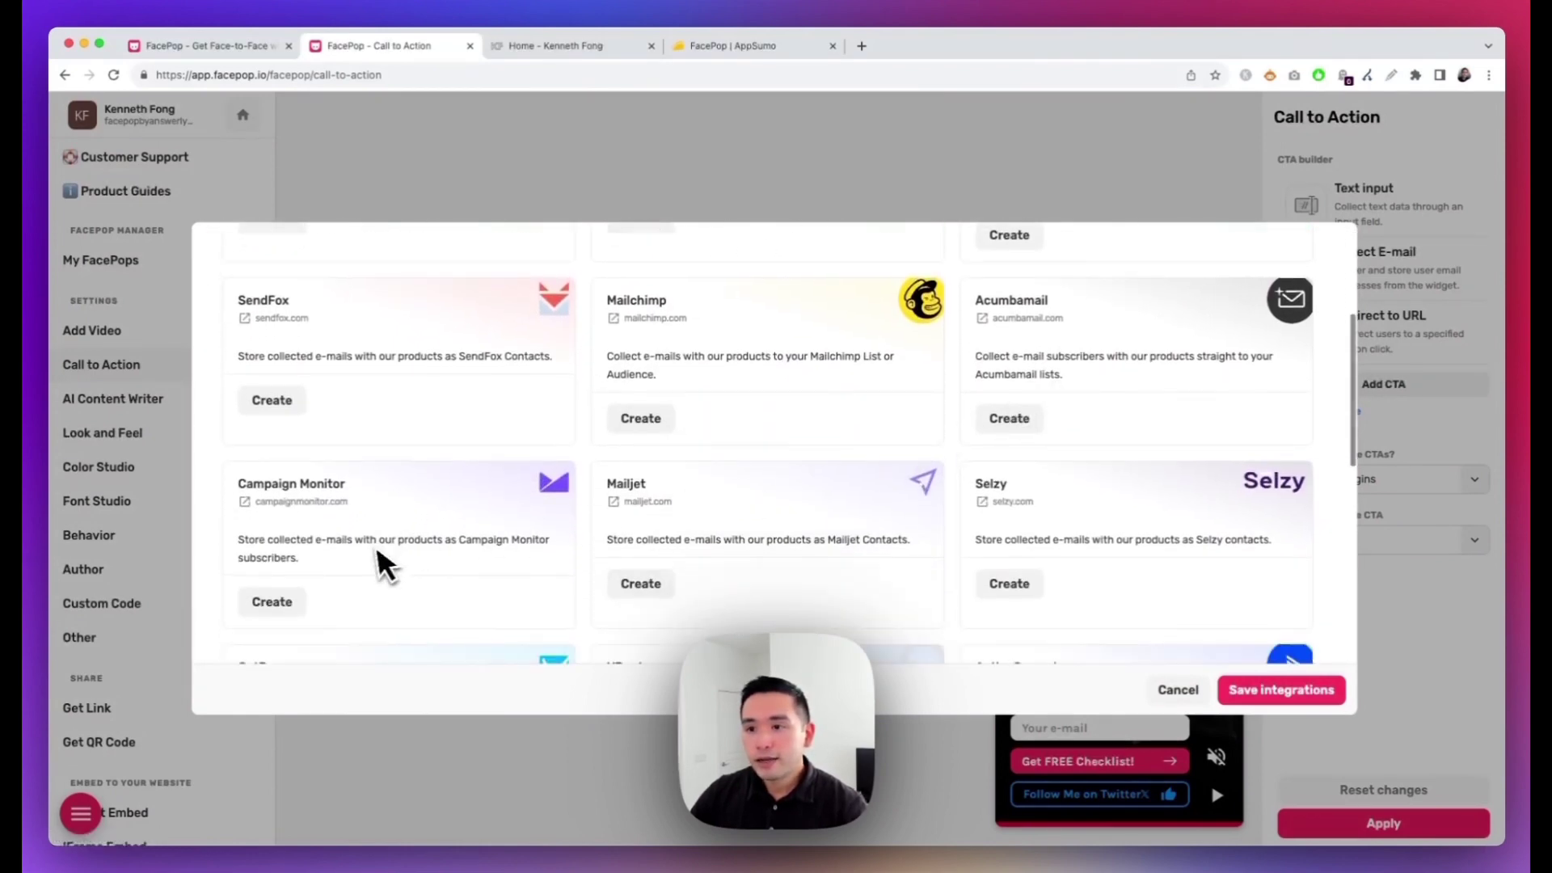
scroll(941, 497, down, 10)
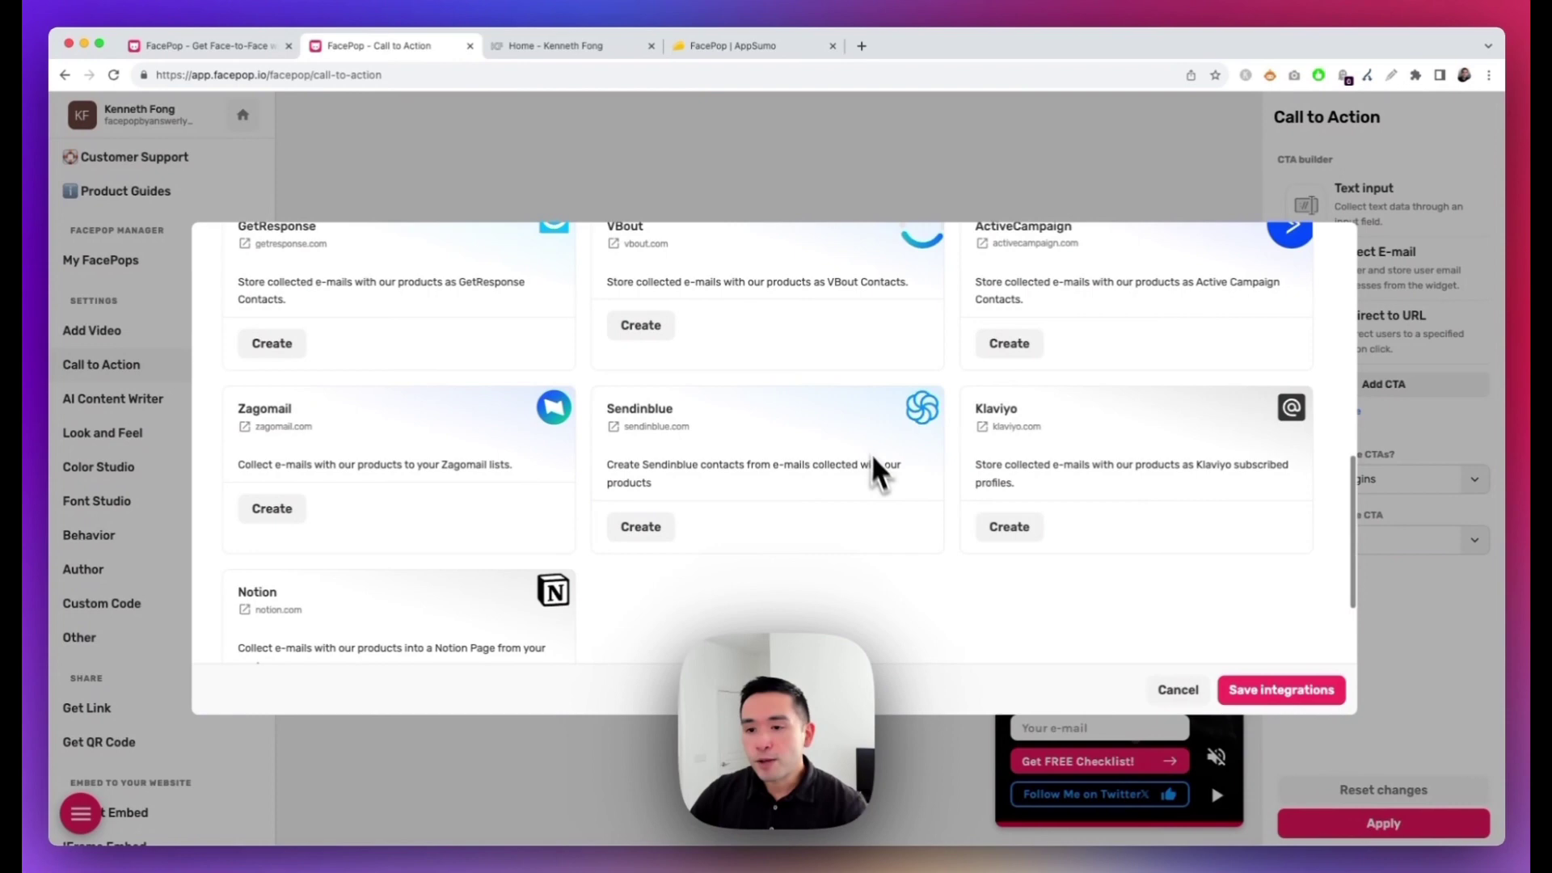
scroll(532, 584, down, 2)
key(Escape)
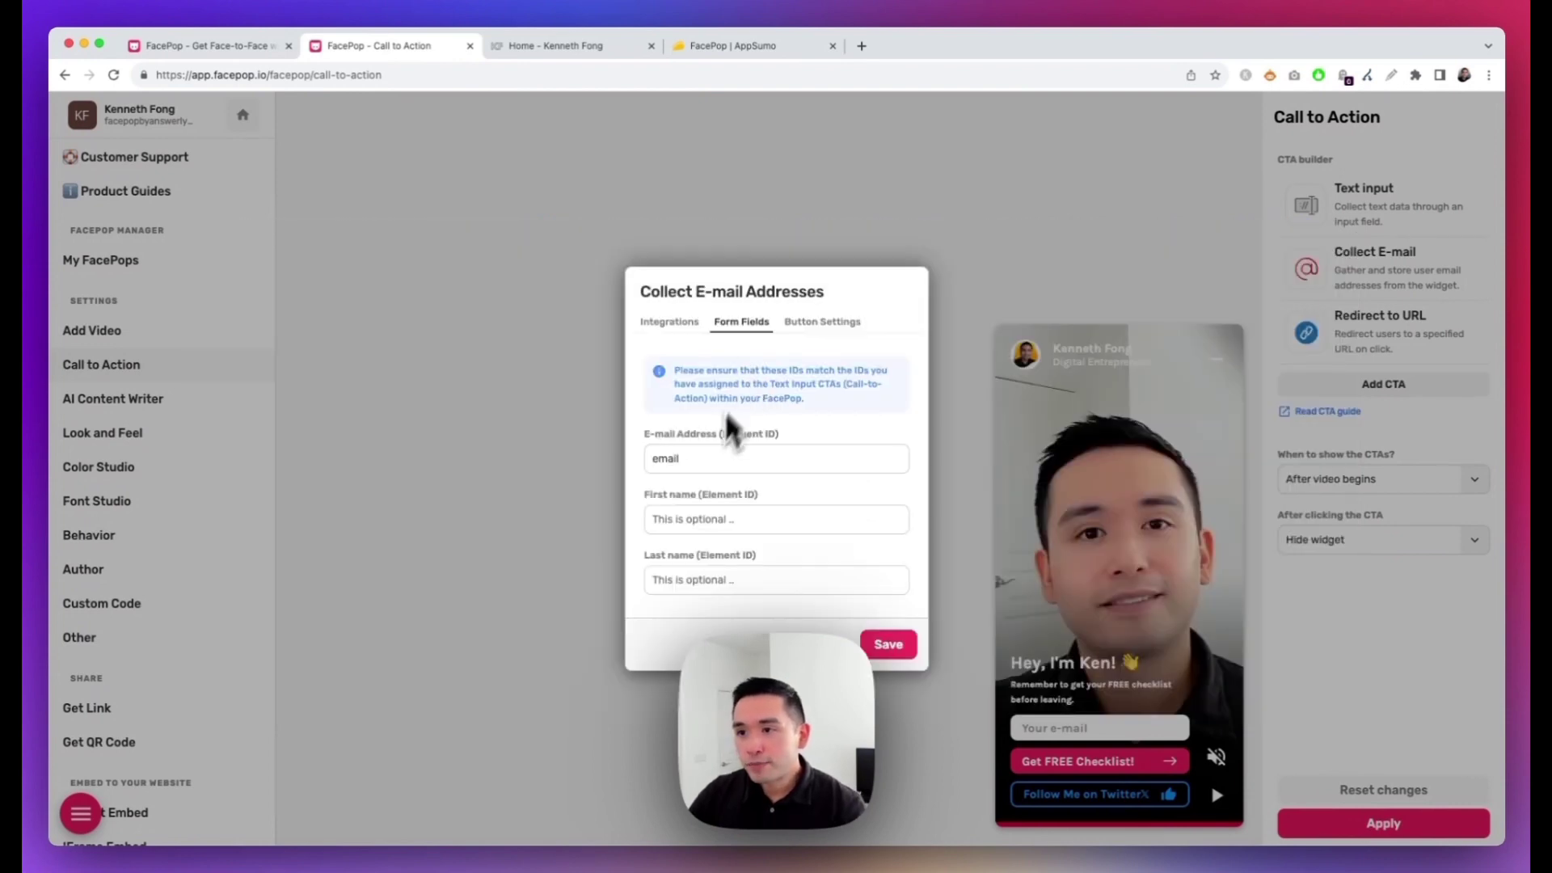
click(804, 325)
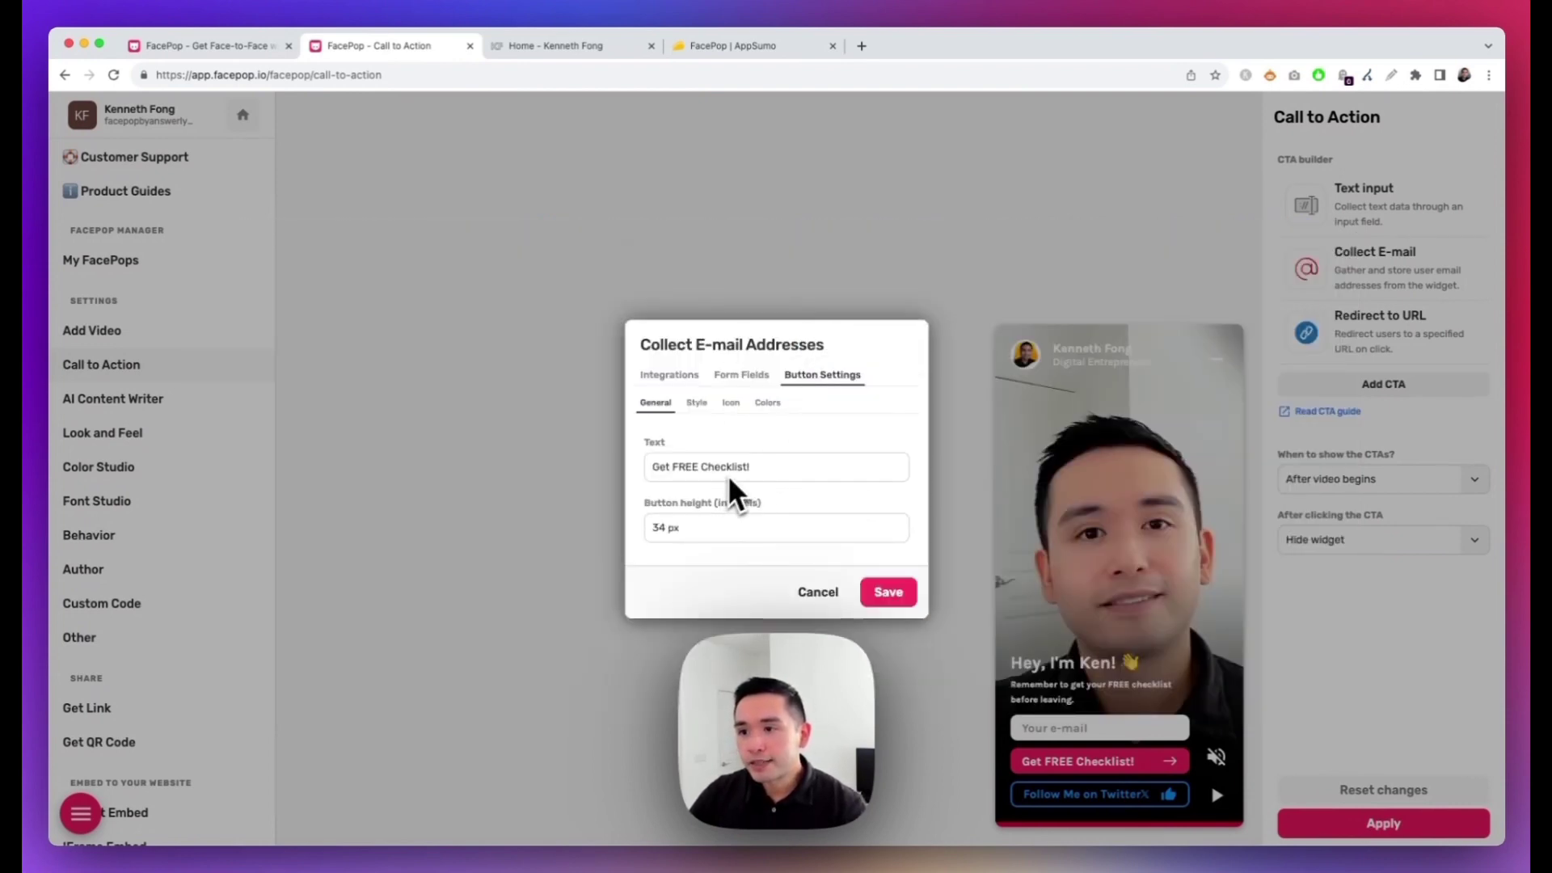
key(Escape)
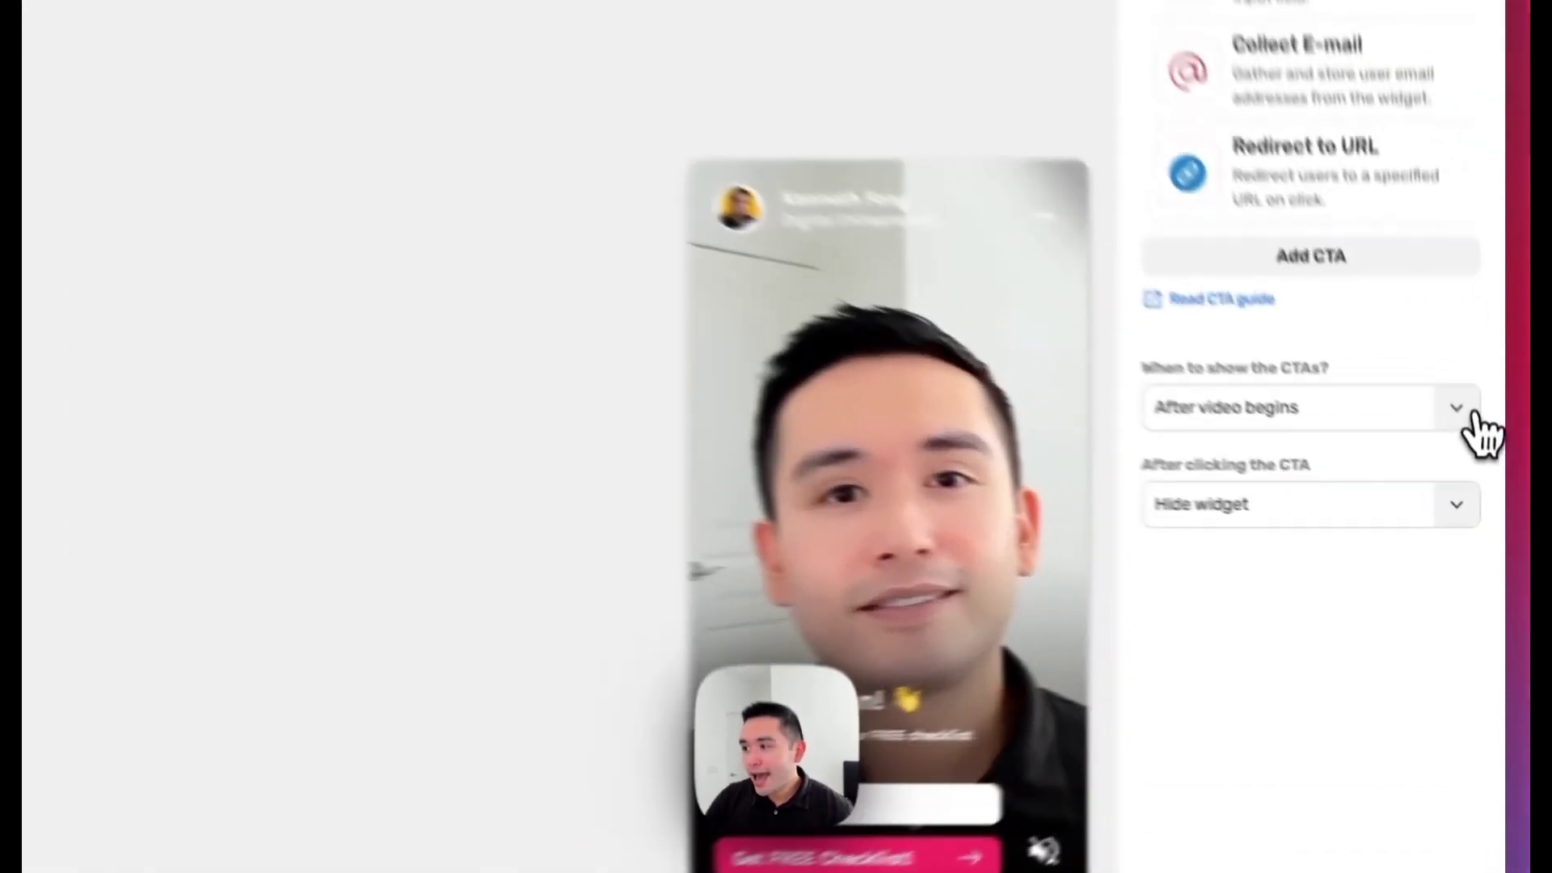
click(1474, 485)
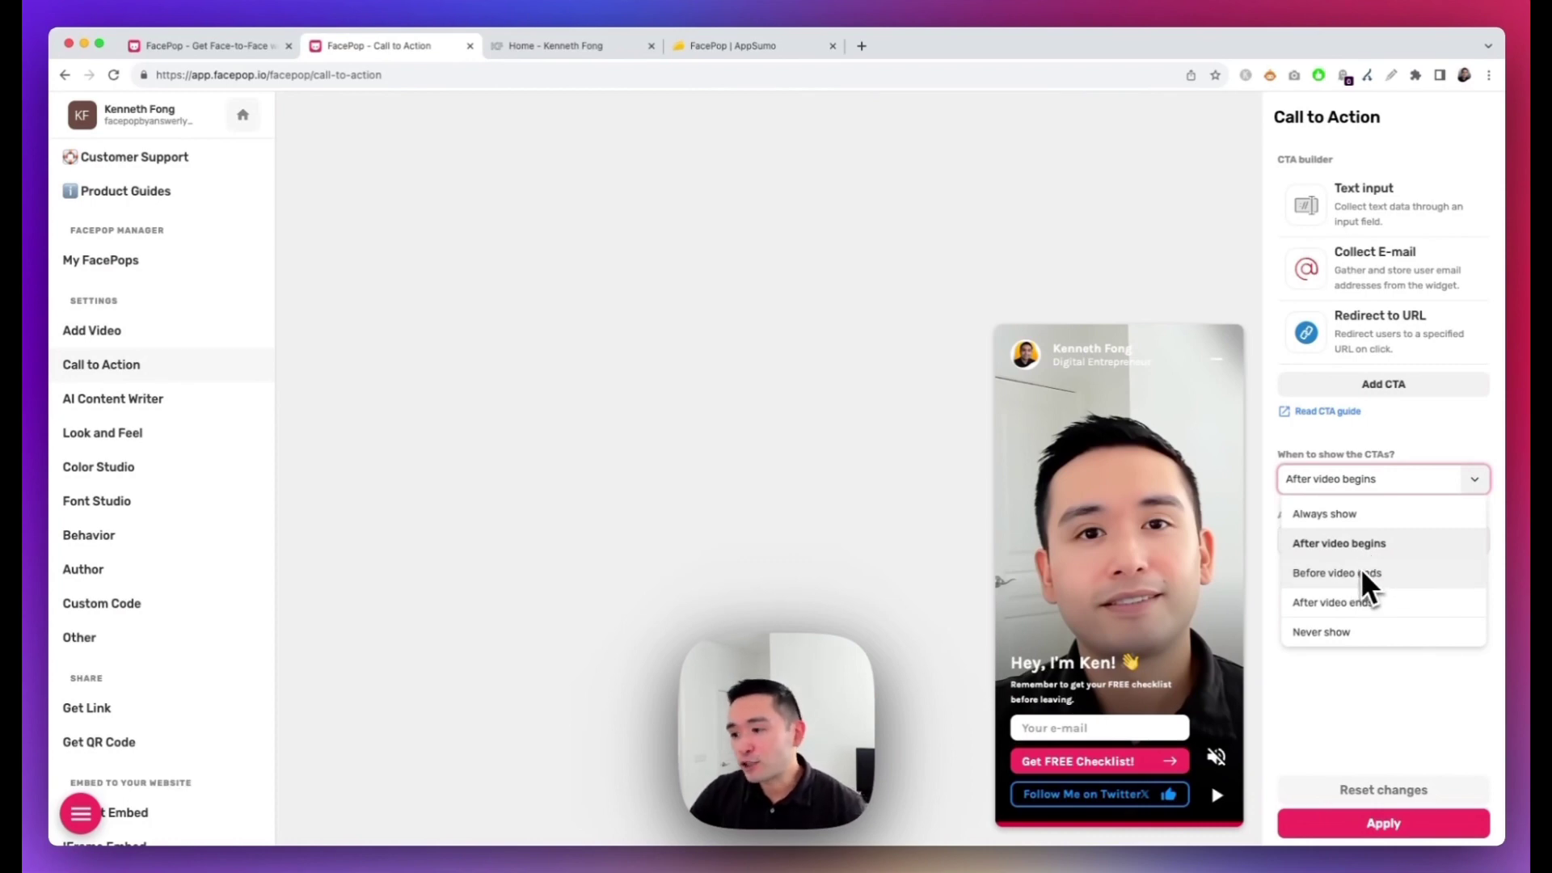
Generate AI copy from a free-checklist goal, giving Download Now and Learn More buttons
click(180, 416)
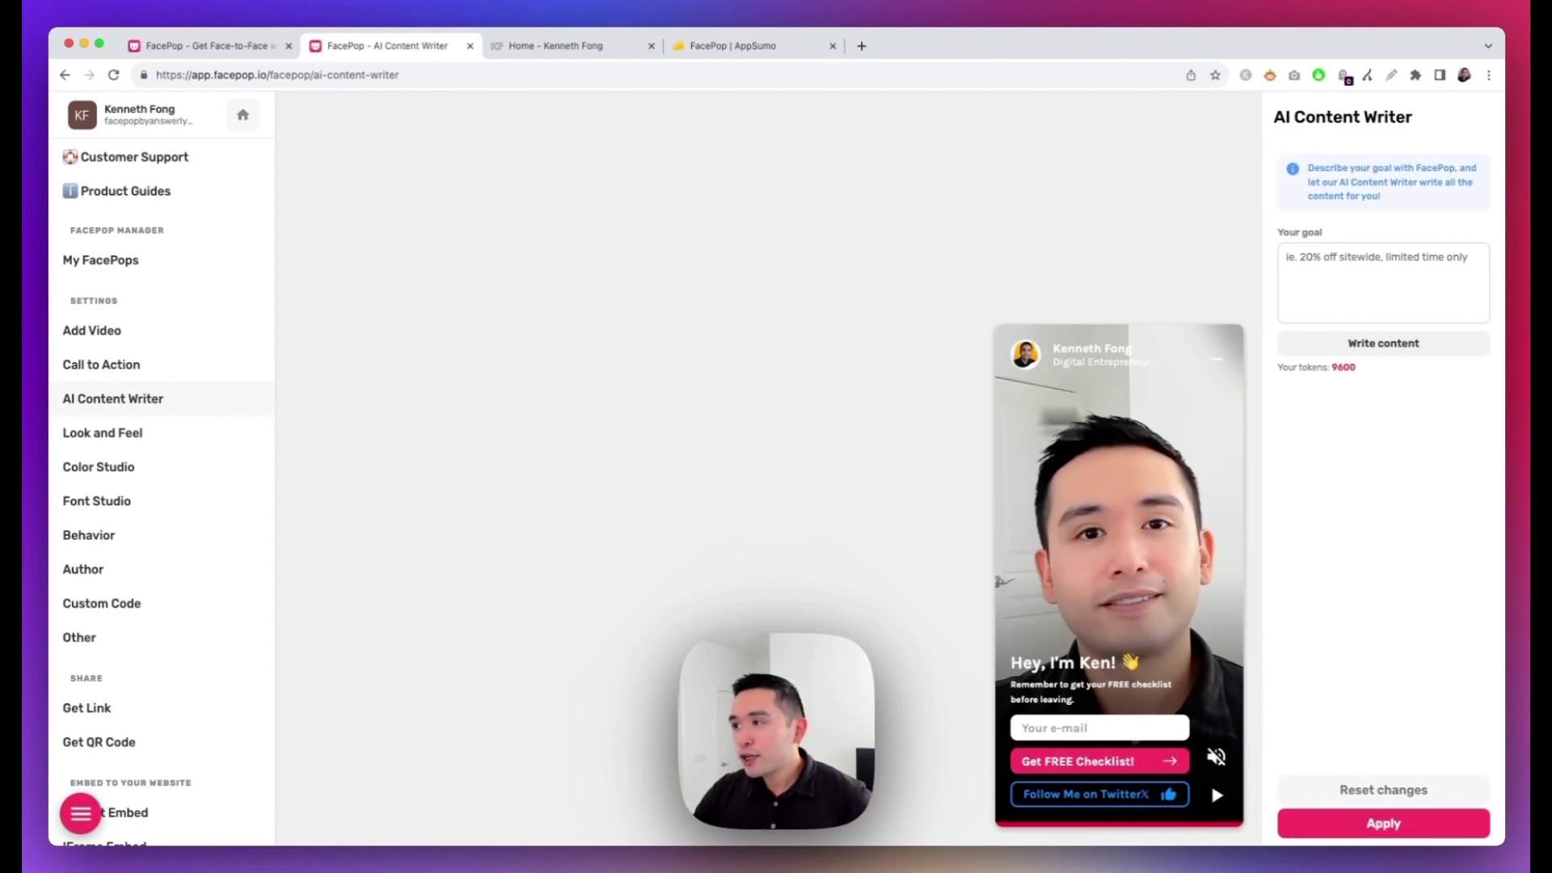
click(1404, 276)
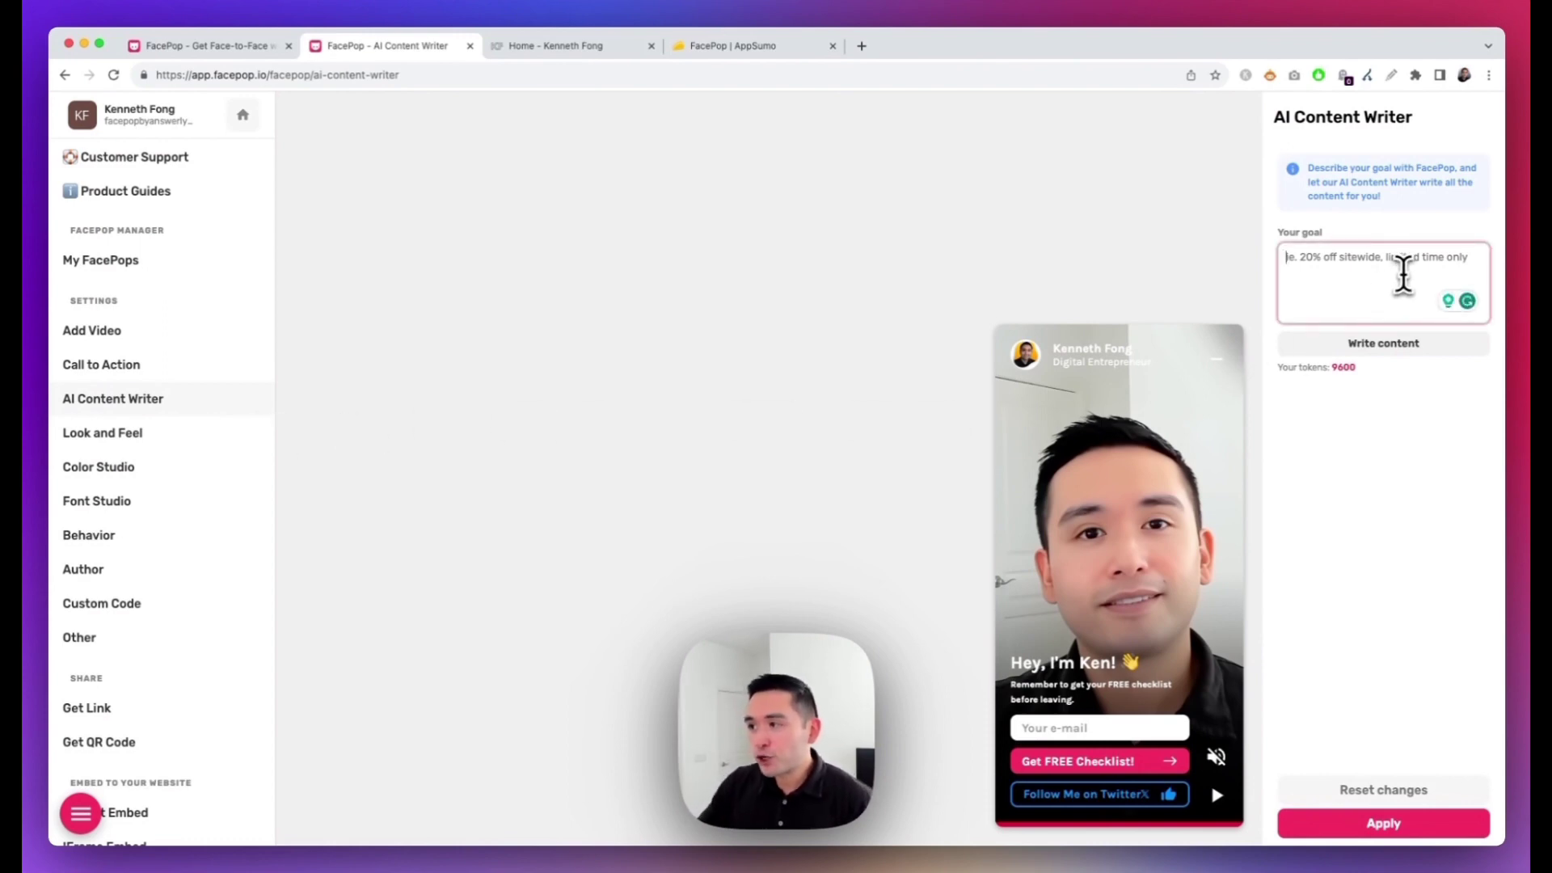
text(encourage people to download my free checklist)
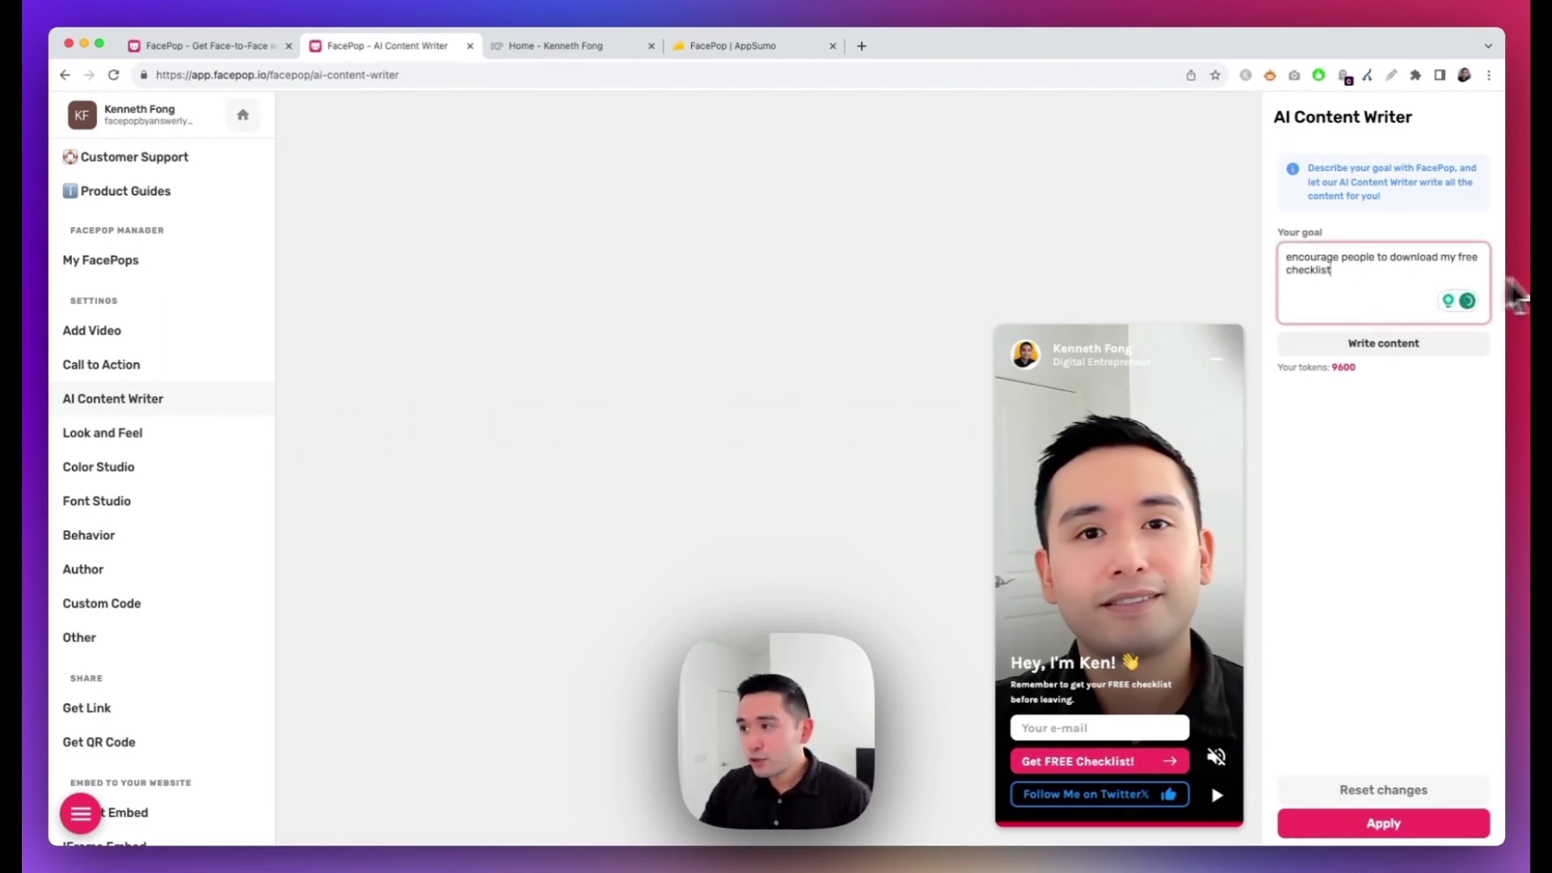
click(1395, 350)
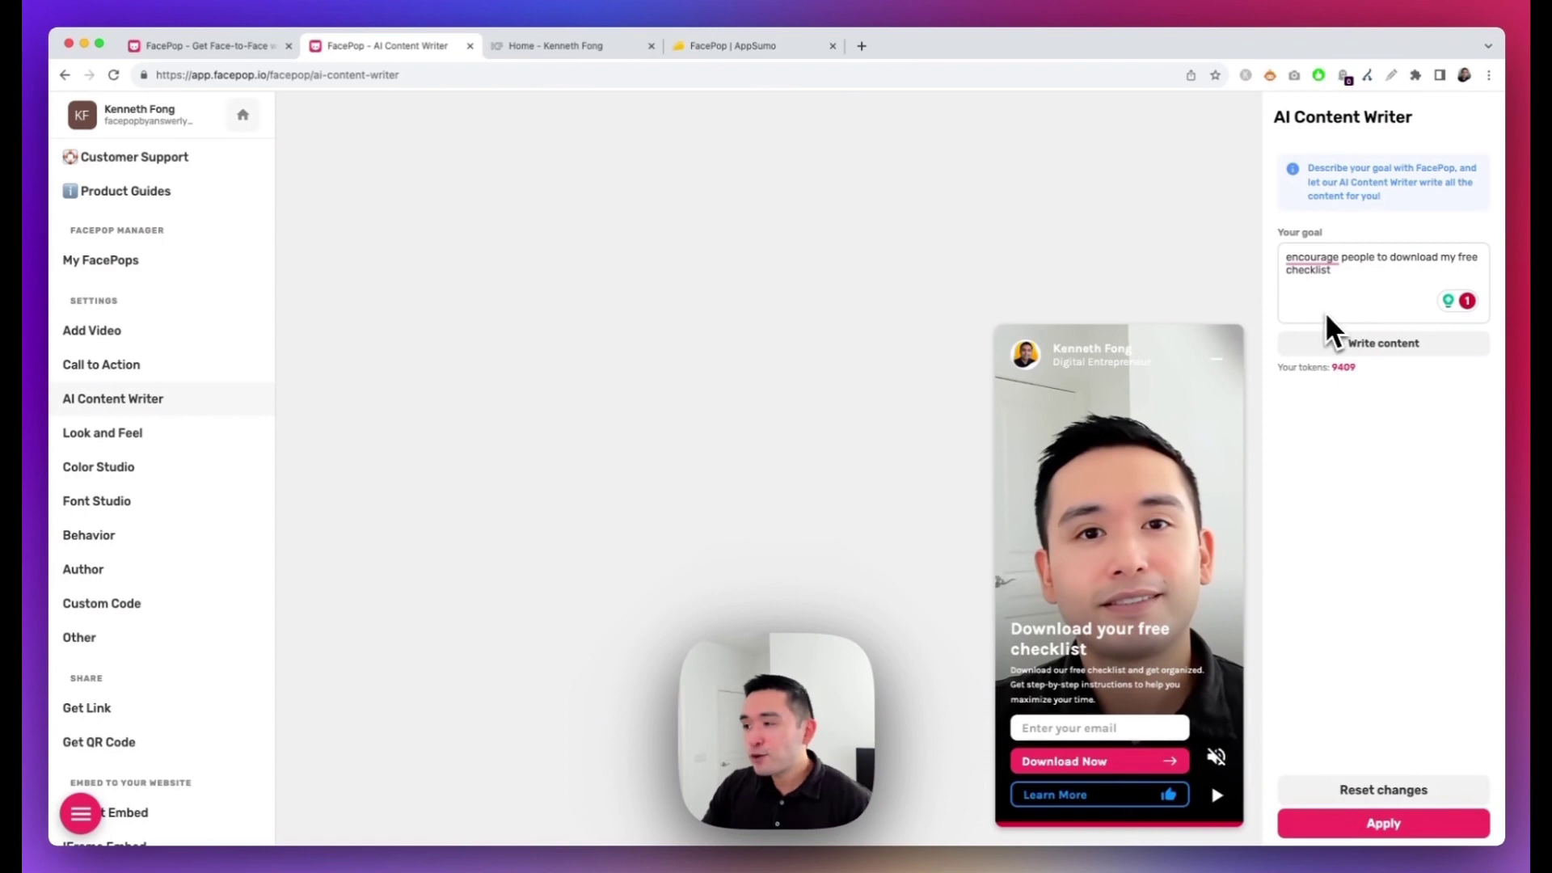
drag(1277, 368, 1386, 373)
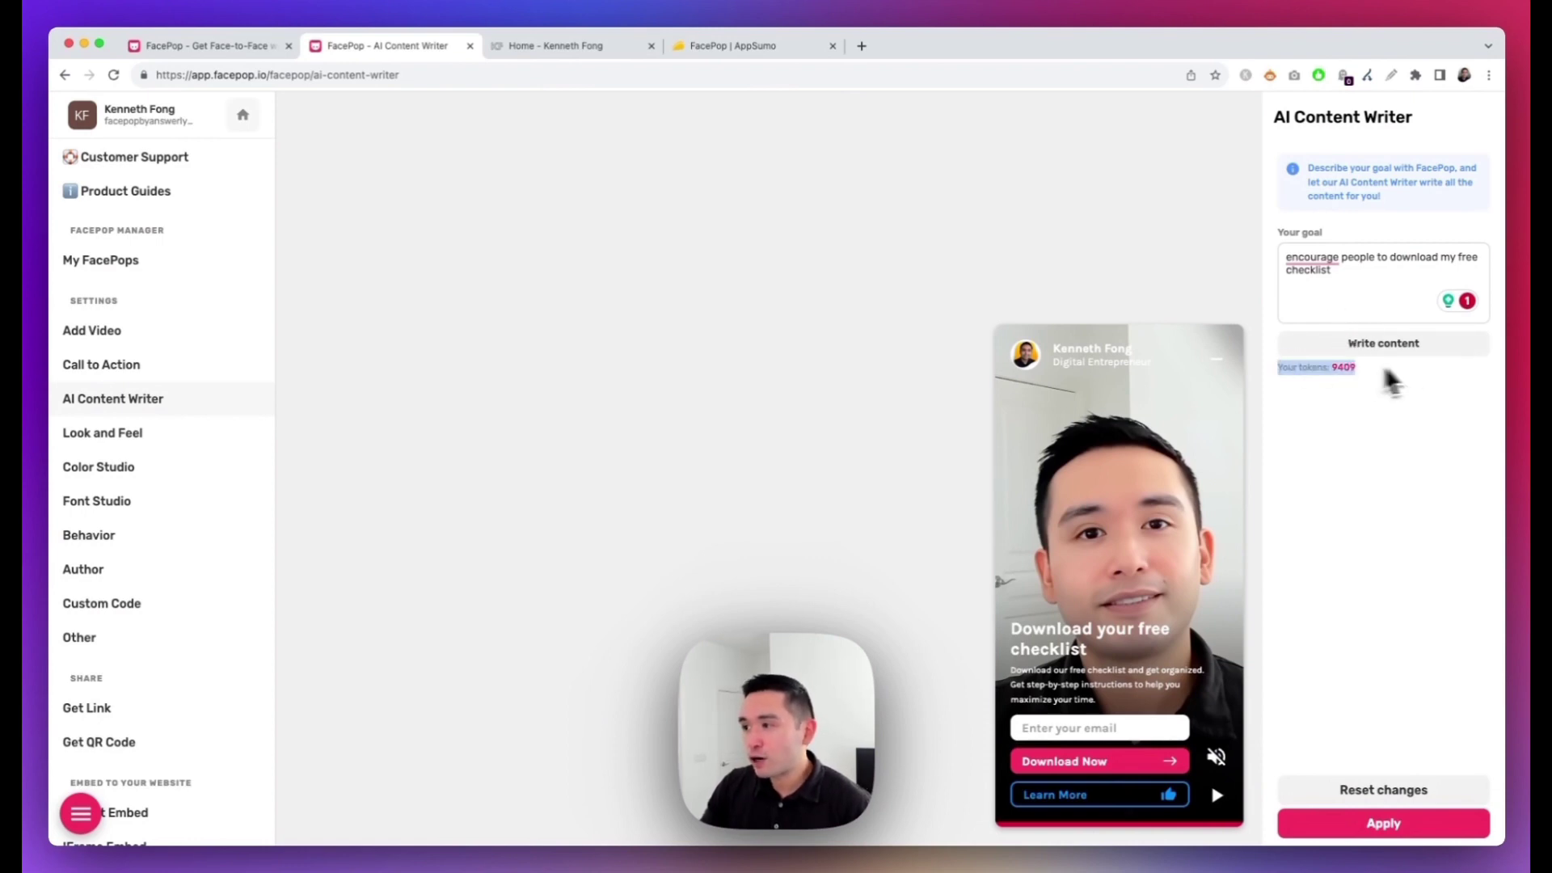
click(1379, 386)
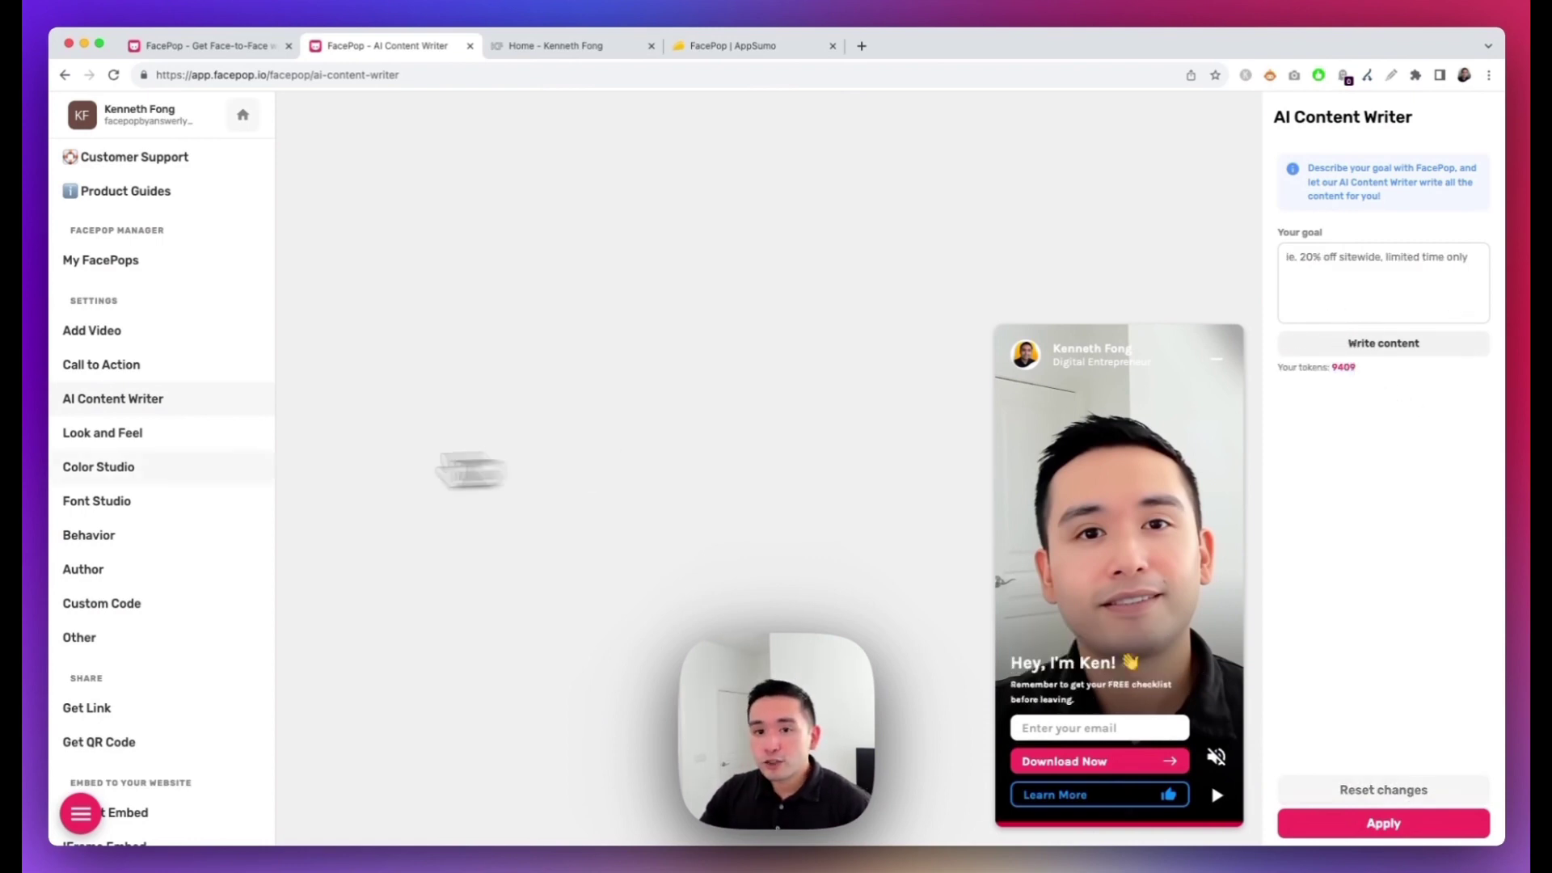
click(82, 440)
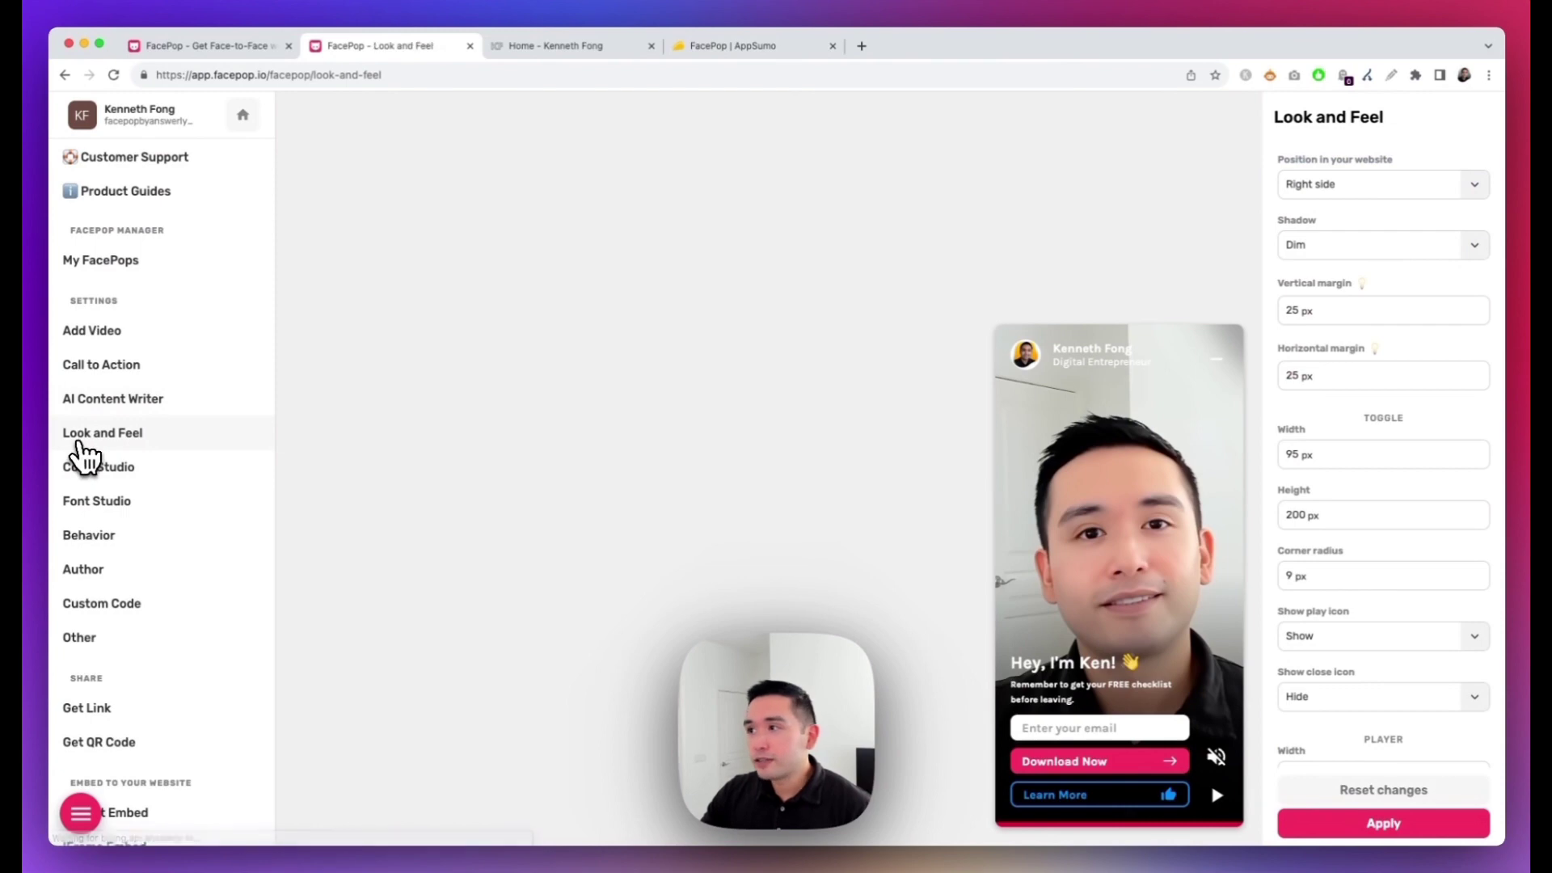
Try the left position and Medium shadow, then restore the right side and Dim shadow
click(1360, 191)
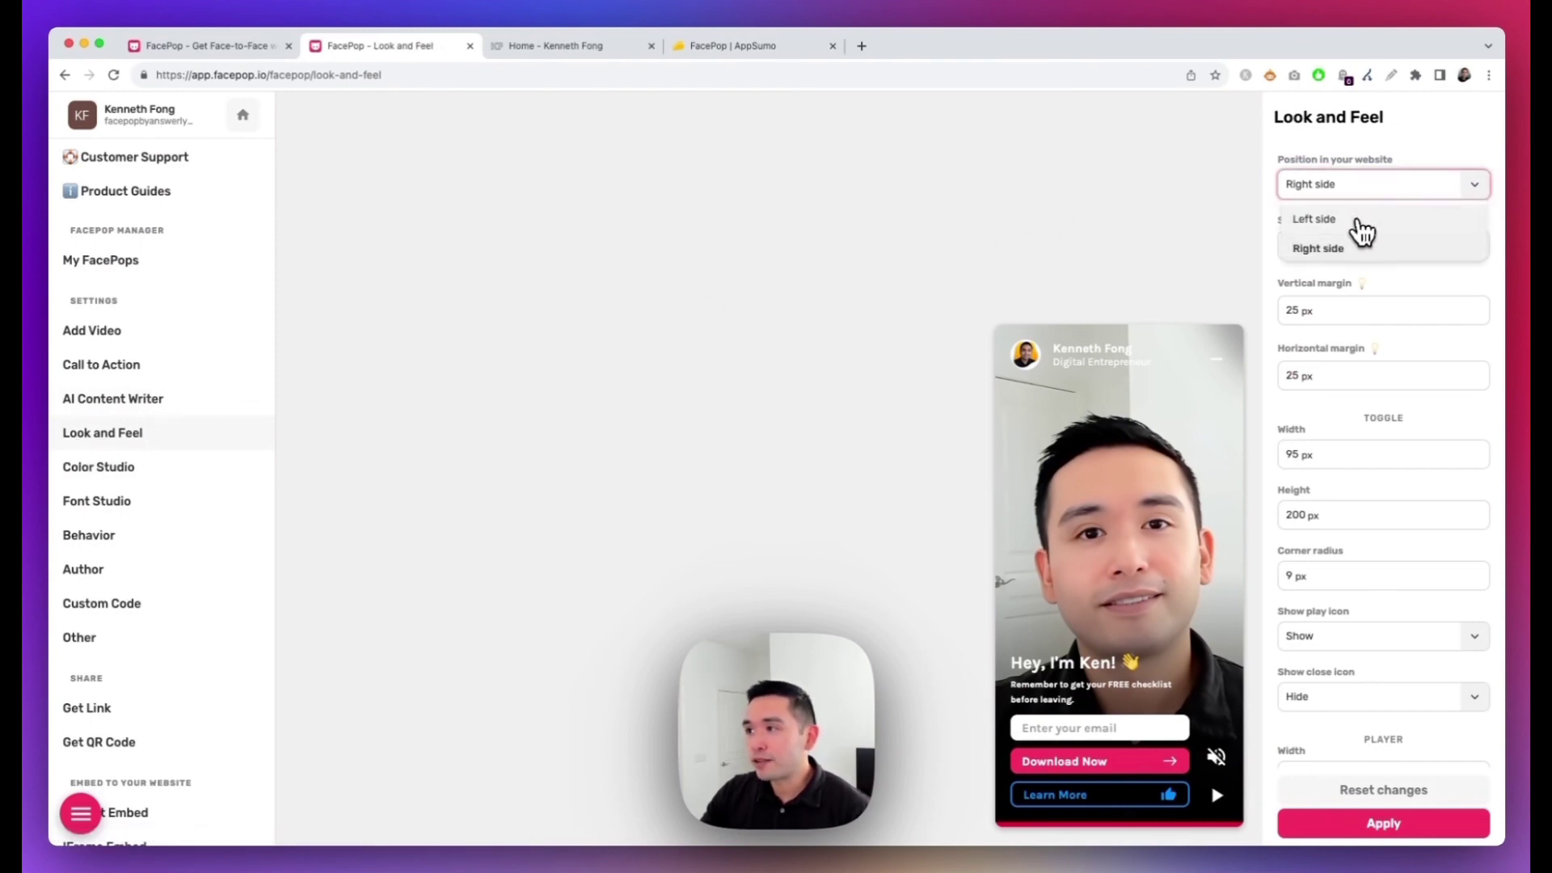
click(1360, 217)
click(1358, 185)
click(1352, 246)
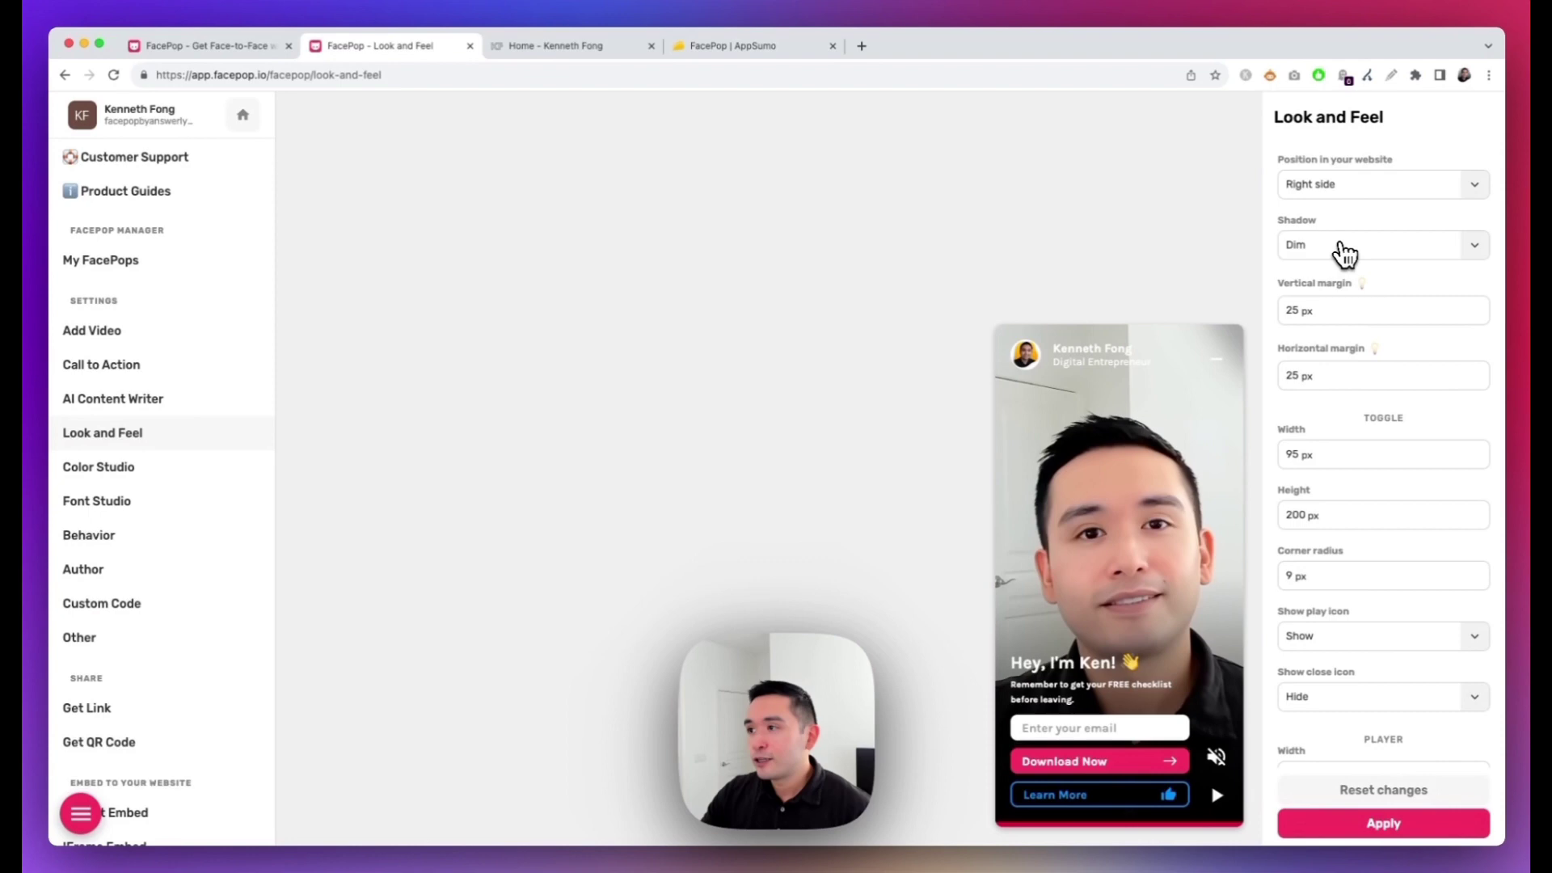
click(1344, 247)
click(1338, 339)
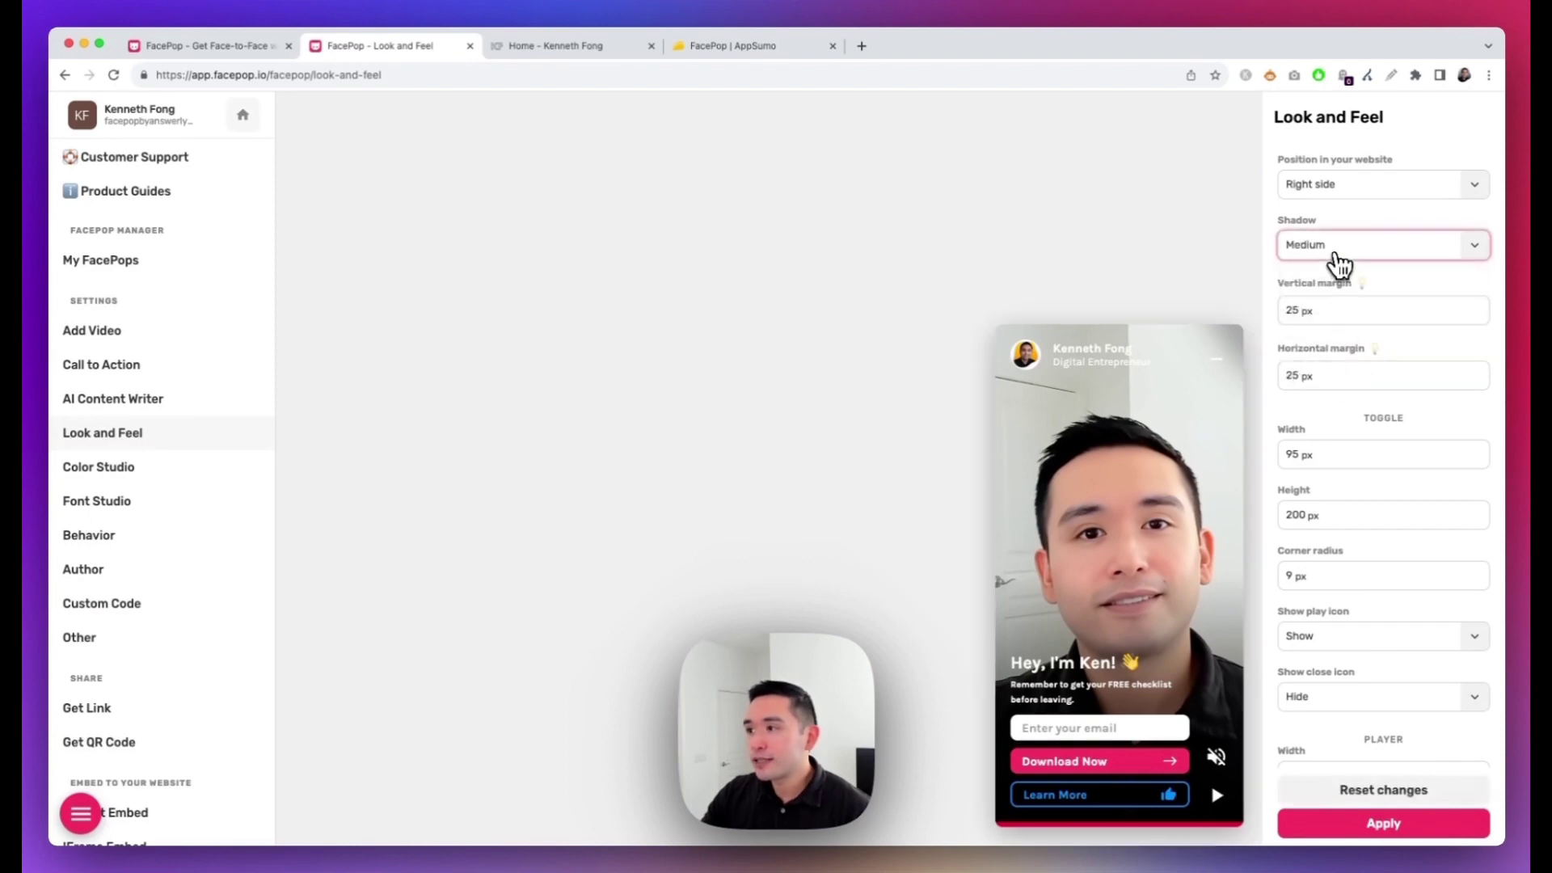
click(1335, 250)
click(1341, 307)
Collapse the preview into its small toggle and expand it back to the full player
scroll(1374, 364, down, 1)
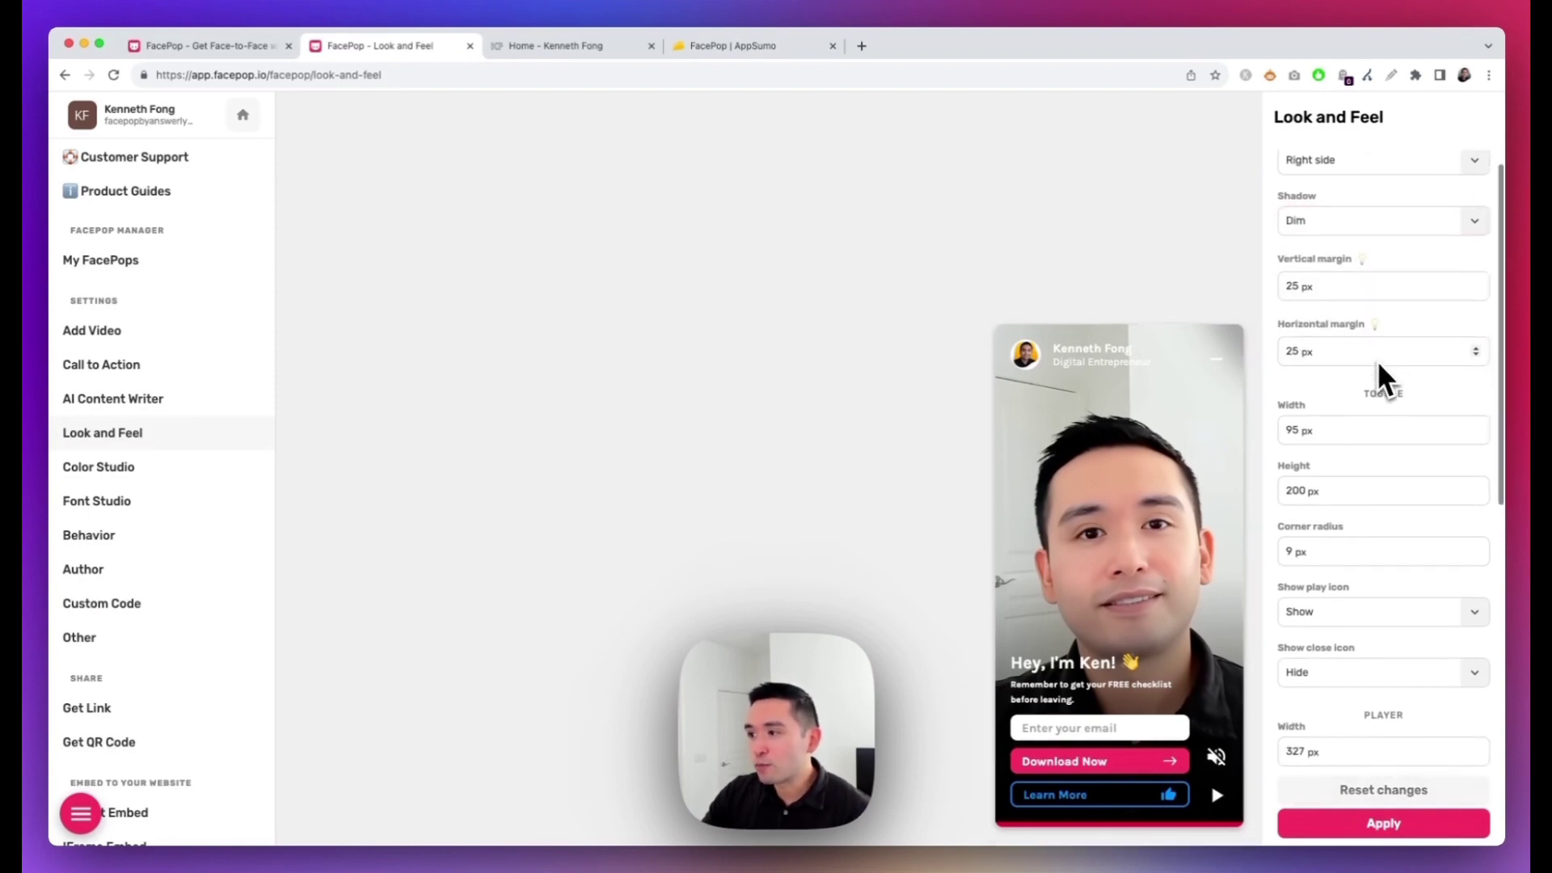
click(1218, 361)
scroll(1299, 433, down, 1)
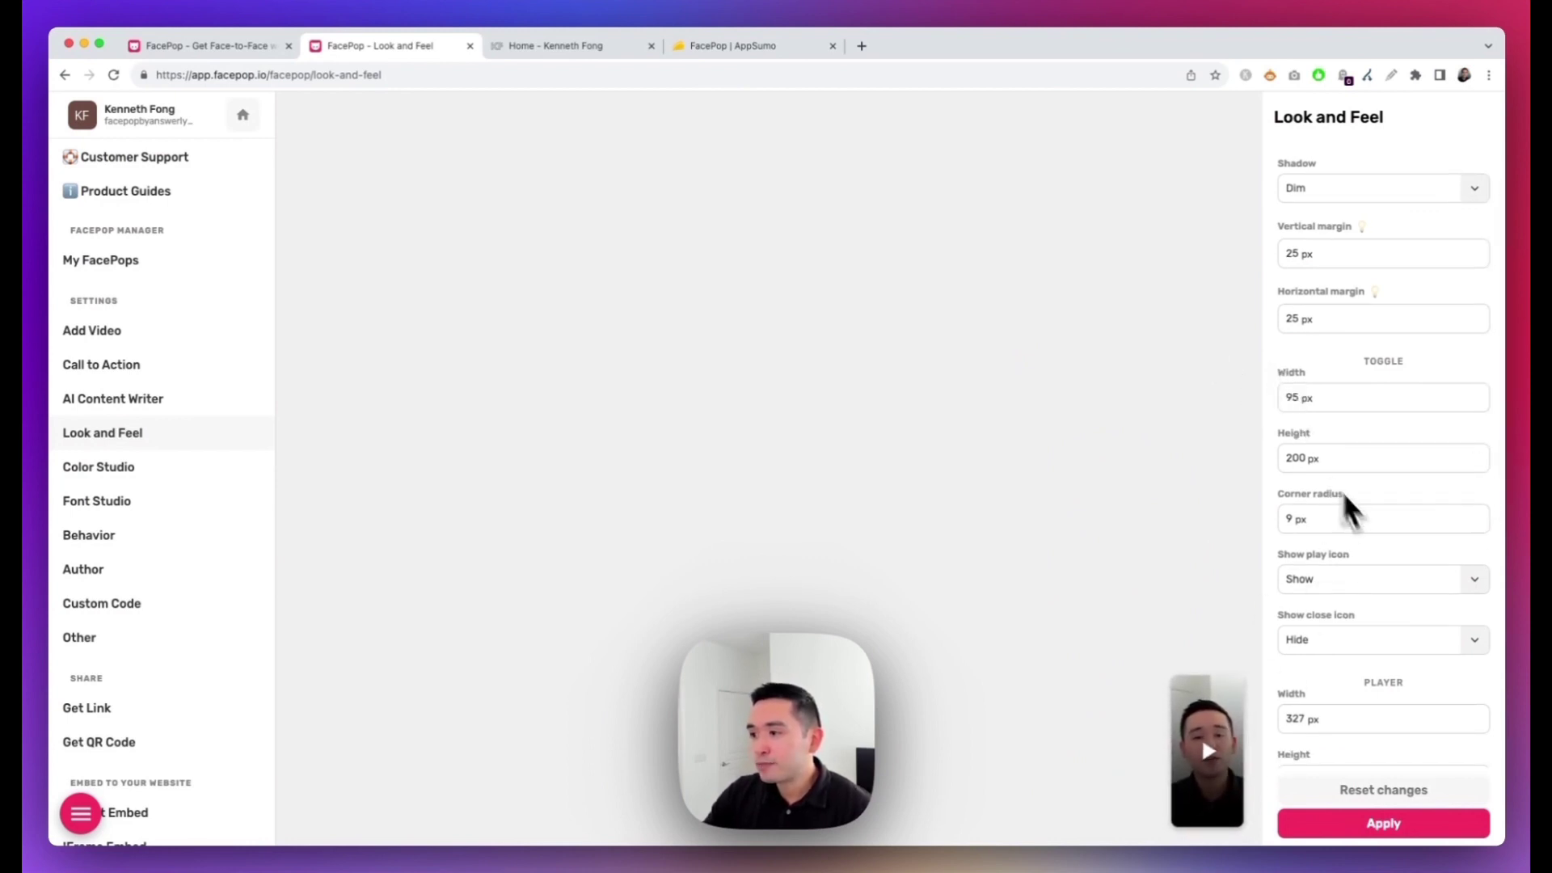
scroll(1374, 440, down, 4)
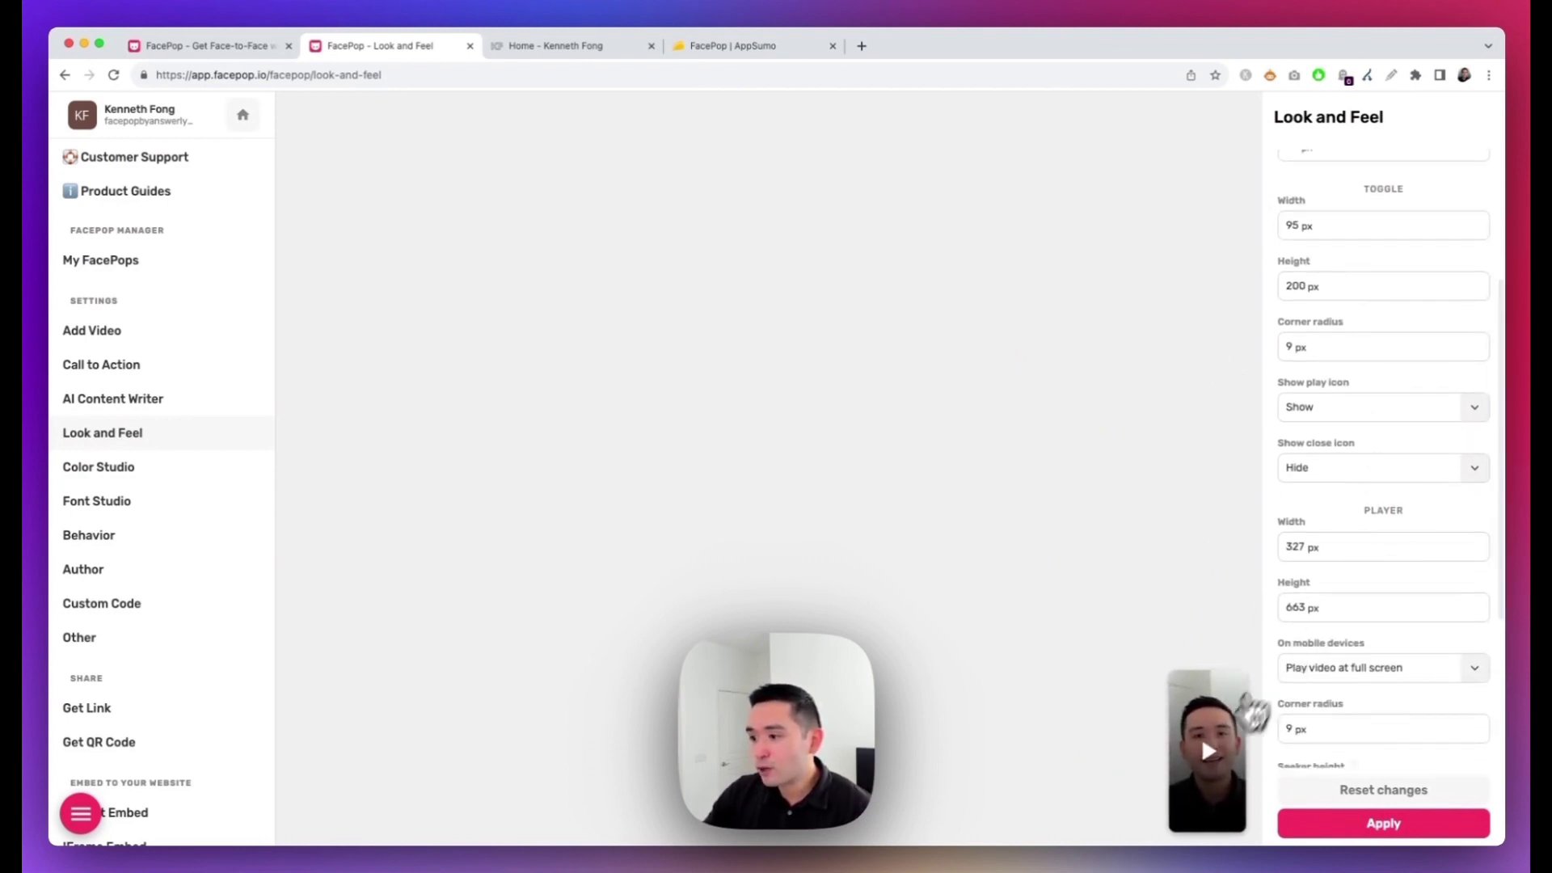
click(1219, 752)
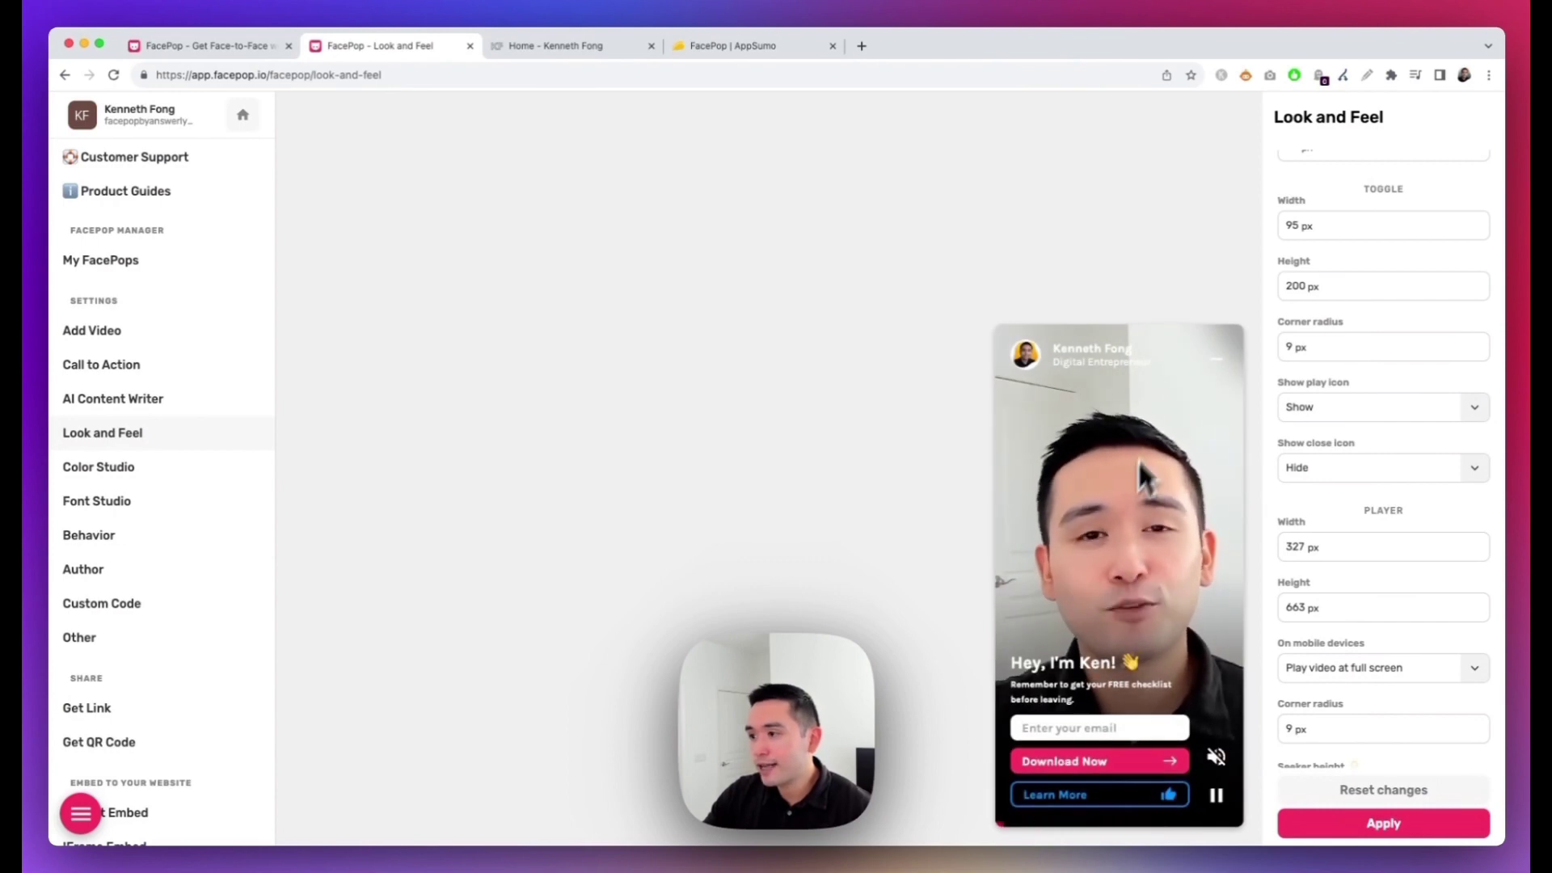
Try the X, circle-X and other minimize icons, then keep the dash icon
scroll(1309, 556, down, 4)
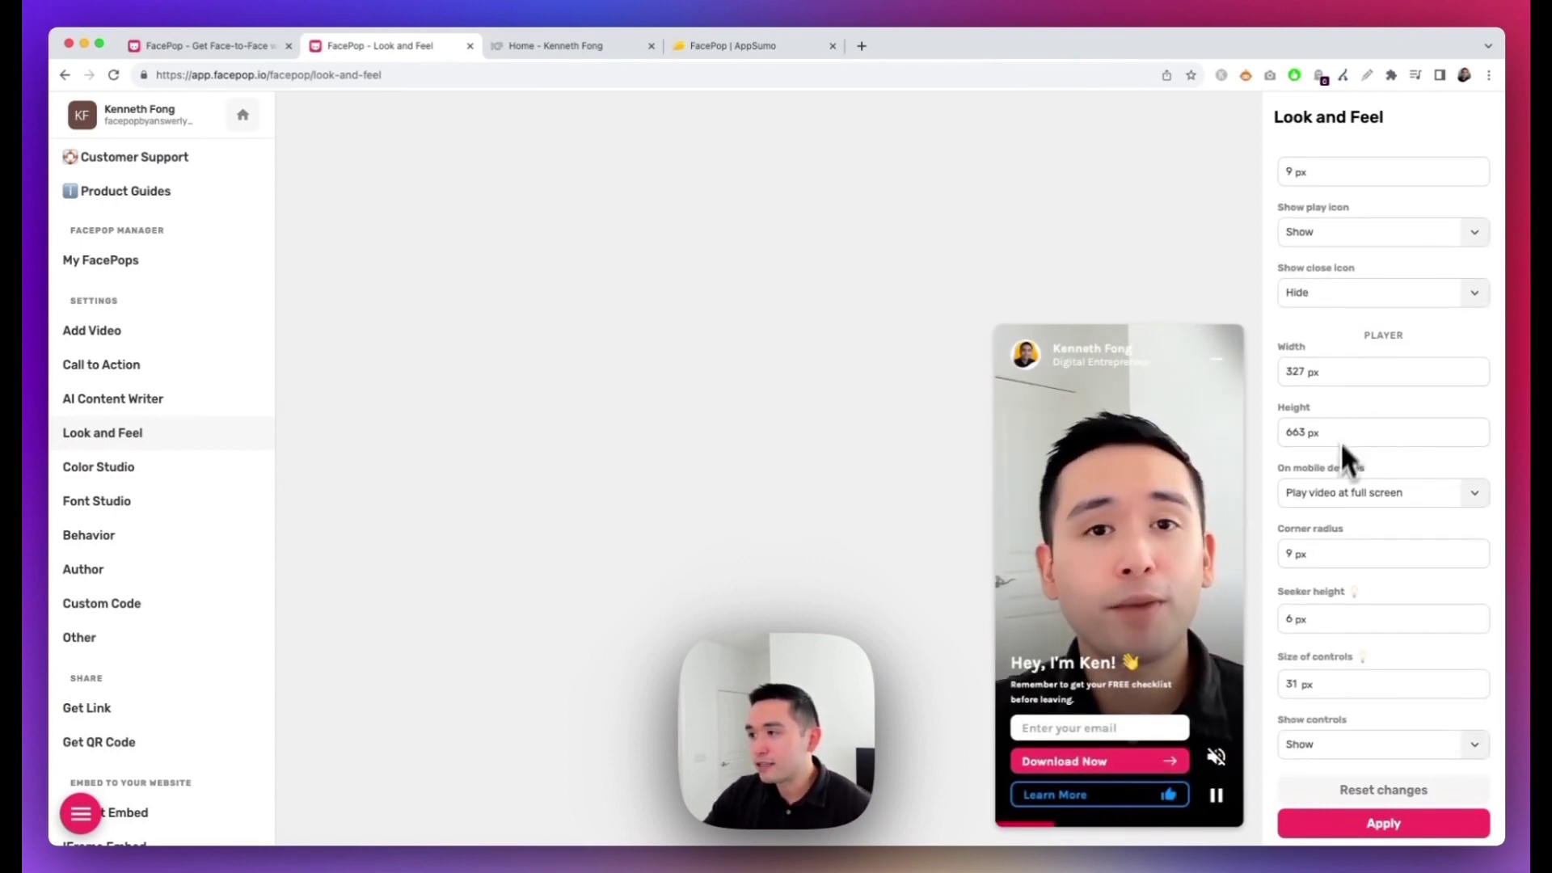
scroll(1339, 485, down, 2)
click(1319, 714)
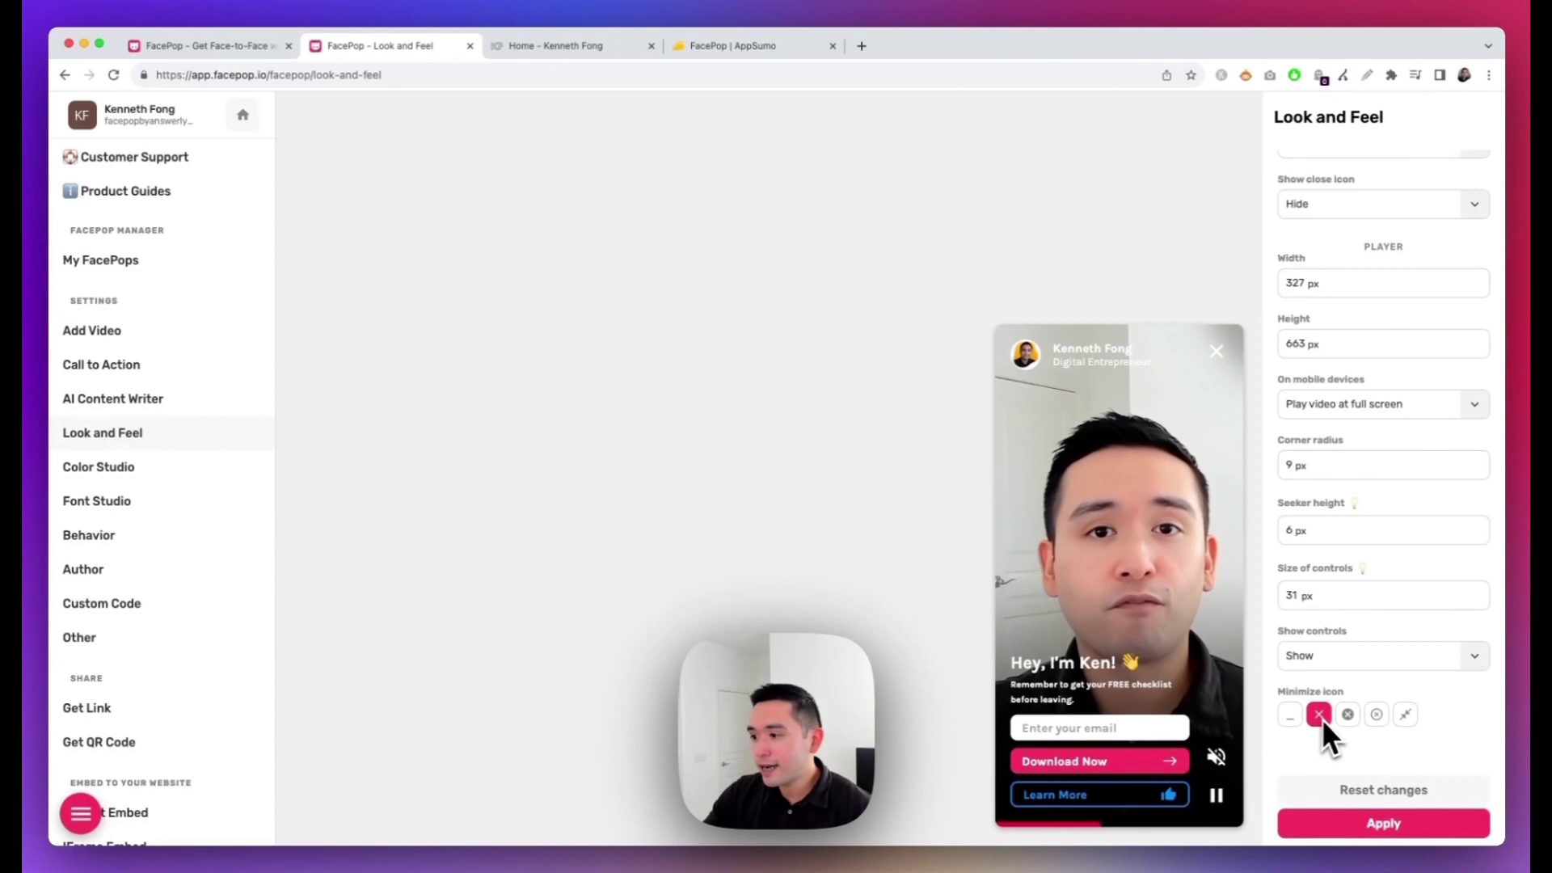
click(1347, 715)
click(1377, 714)
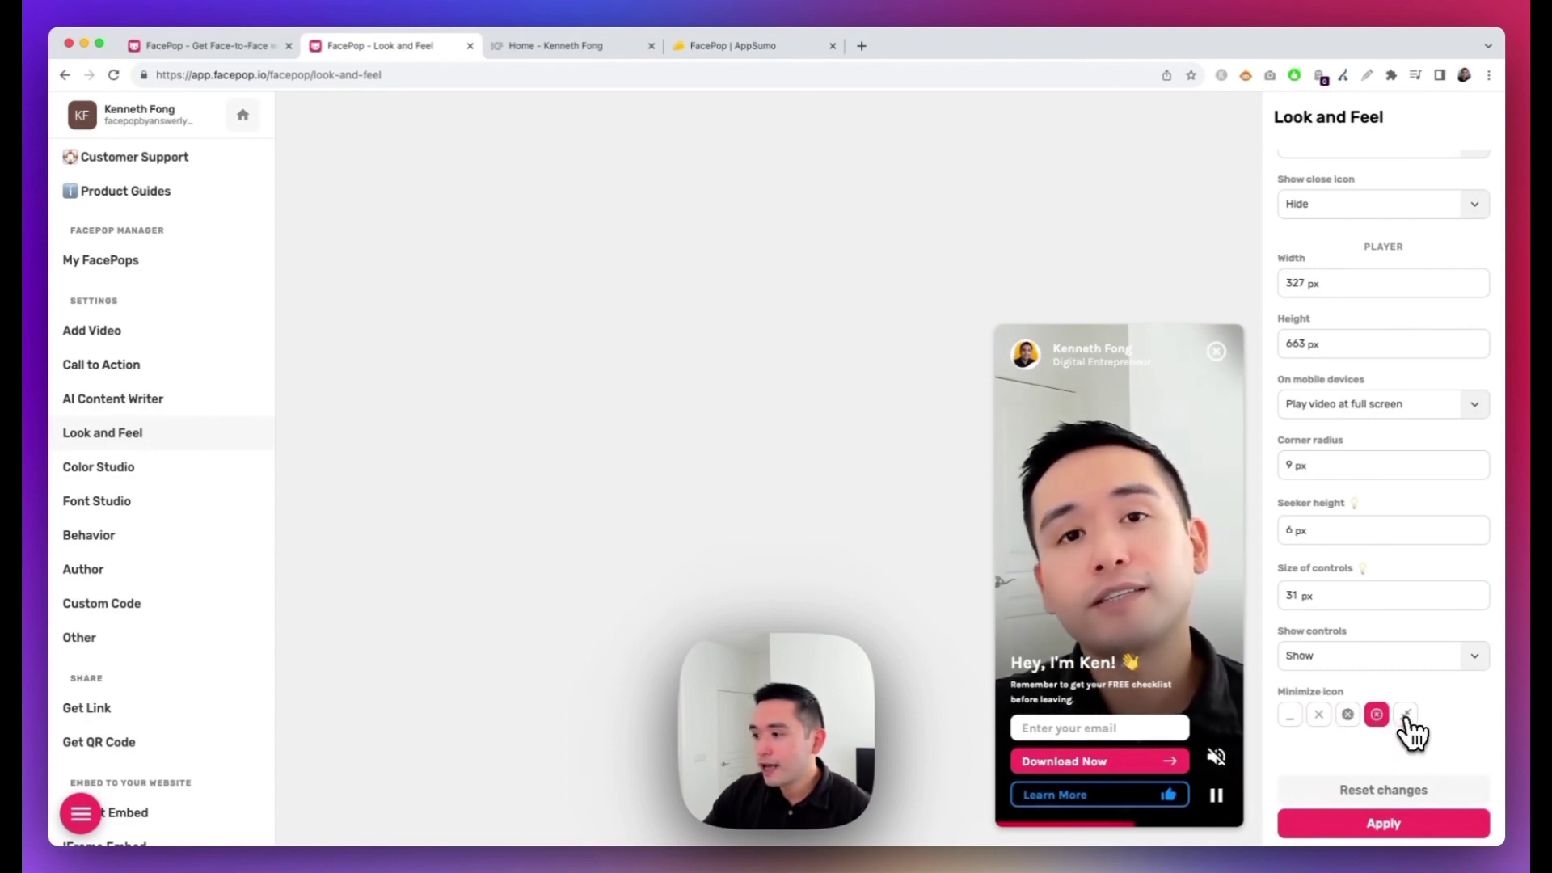
click(1405, 714)
click(1290, 714)
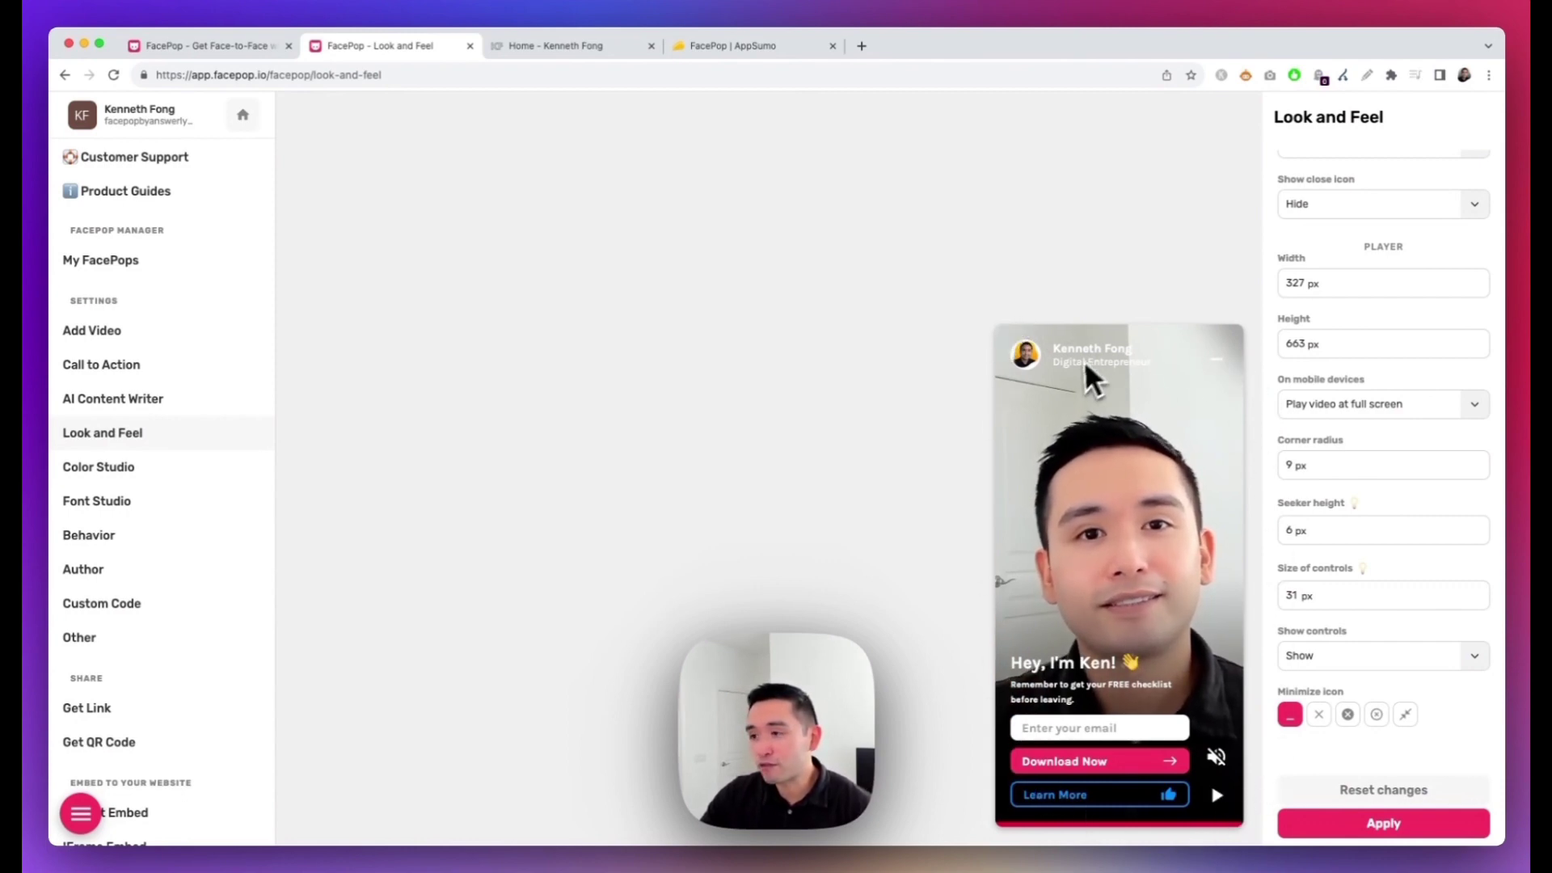
click(152, 485)
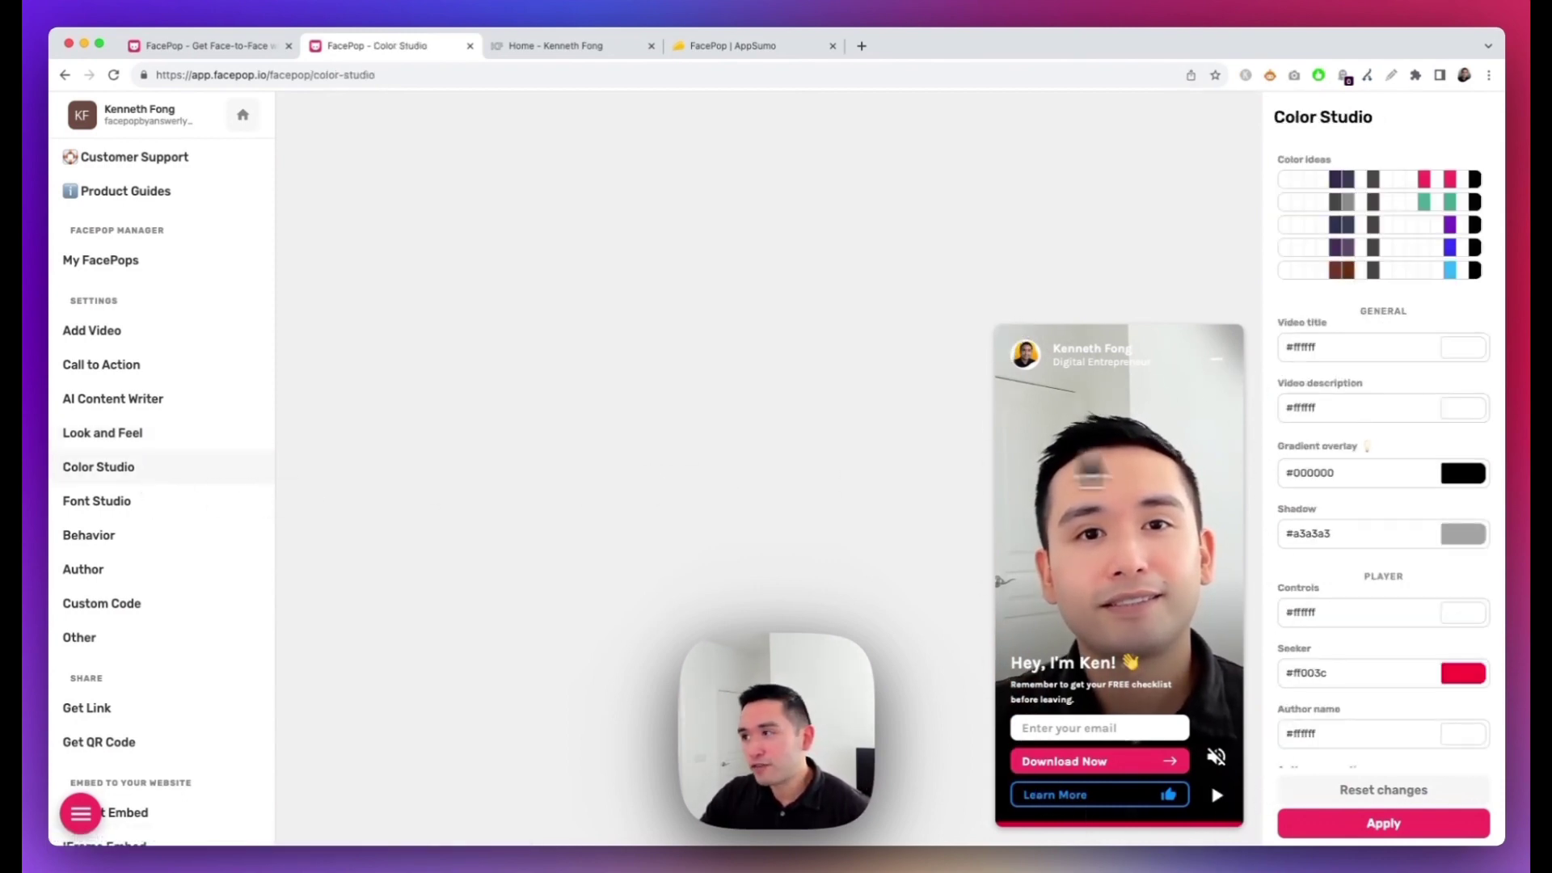
Try several suggested colour palettes in Color Studio, finishing on the brown palette
click(1316, 191)
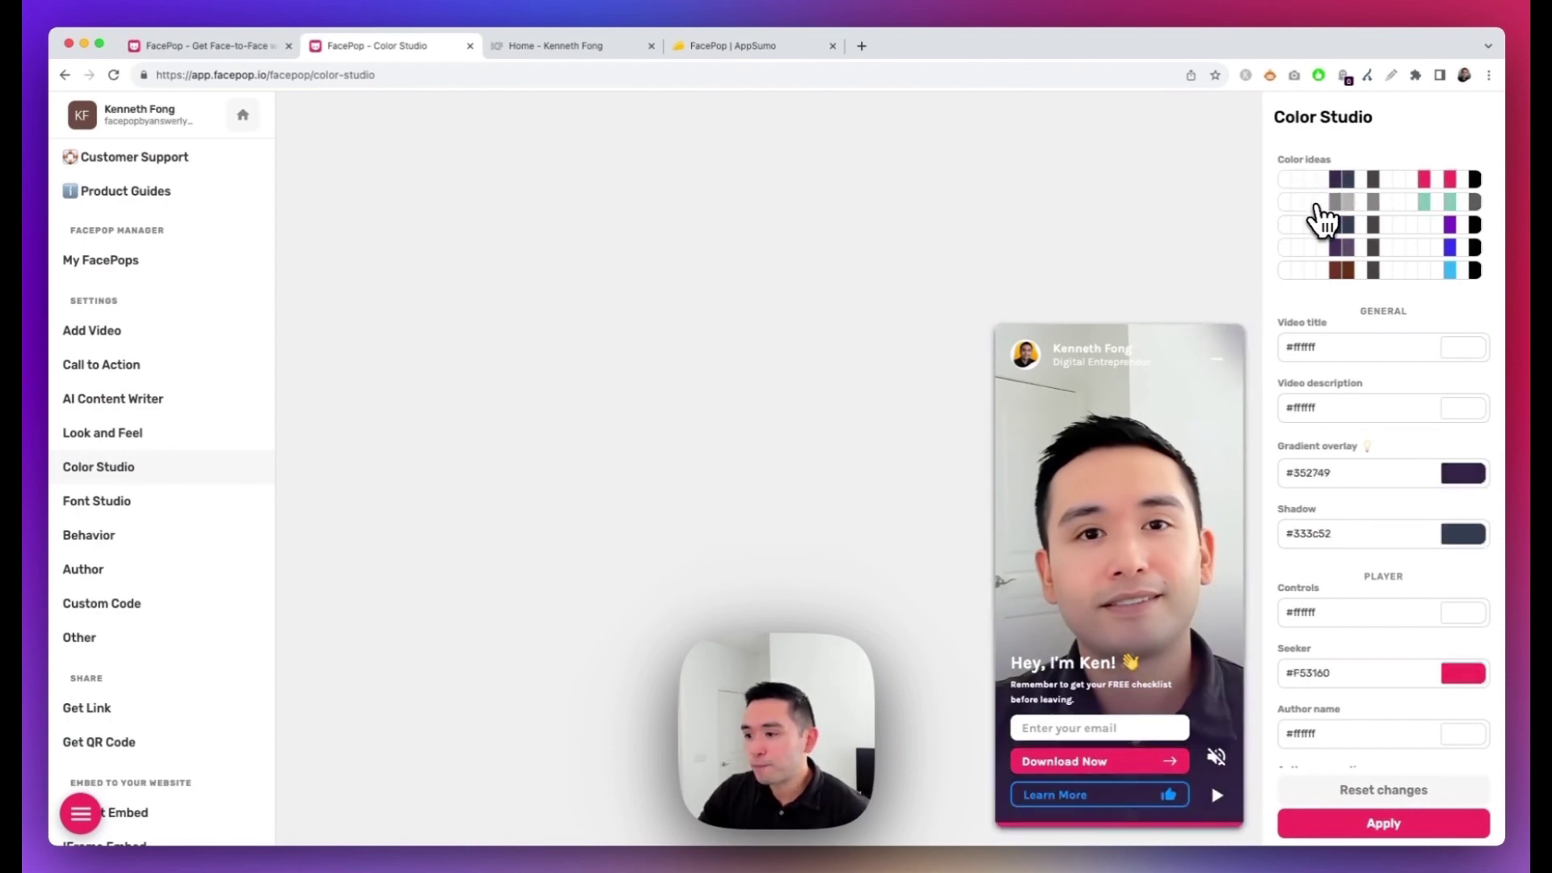
click(1316, 203)
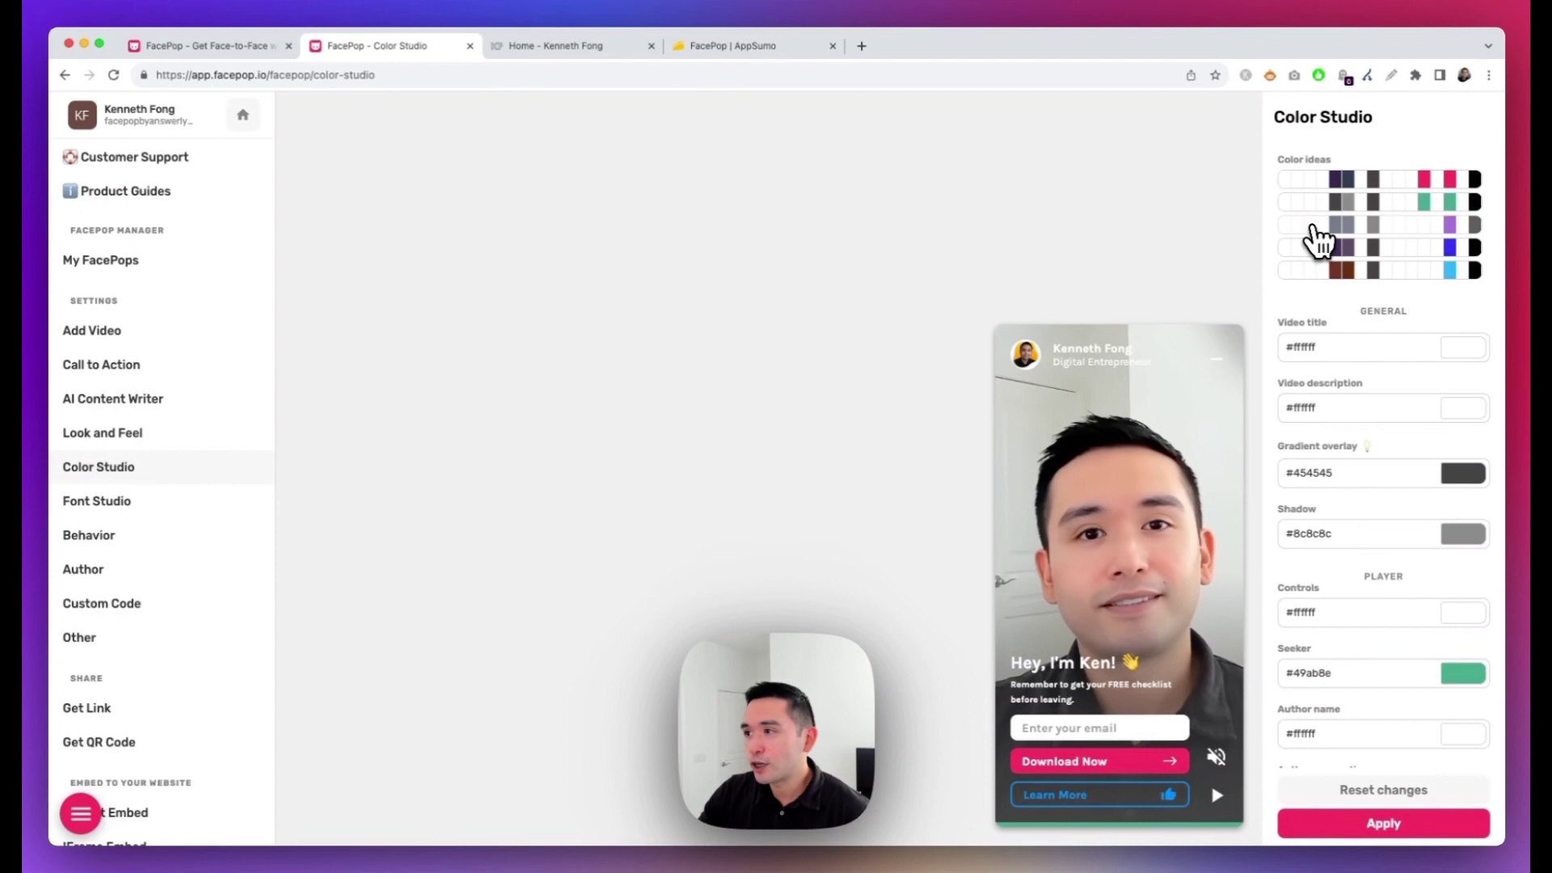
click(1314, 225)
click(1316, 248)
click(1316, 270)
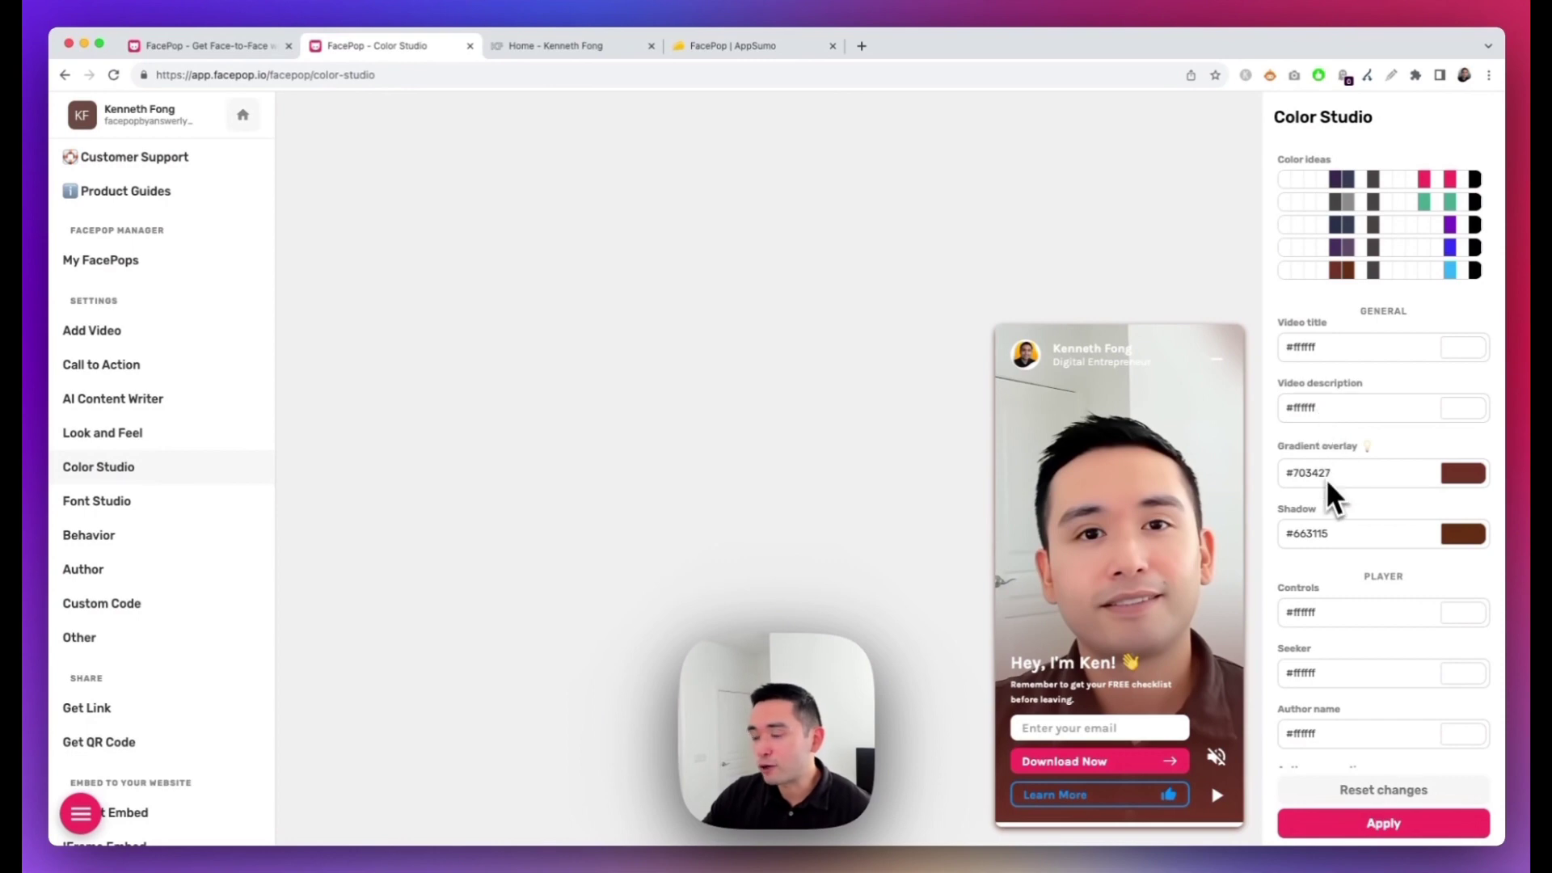
scroll(1344, 544, down, 10)
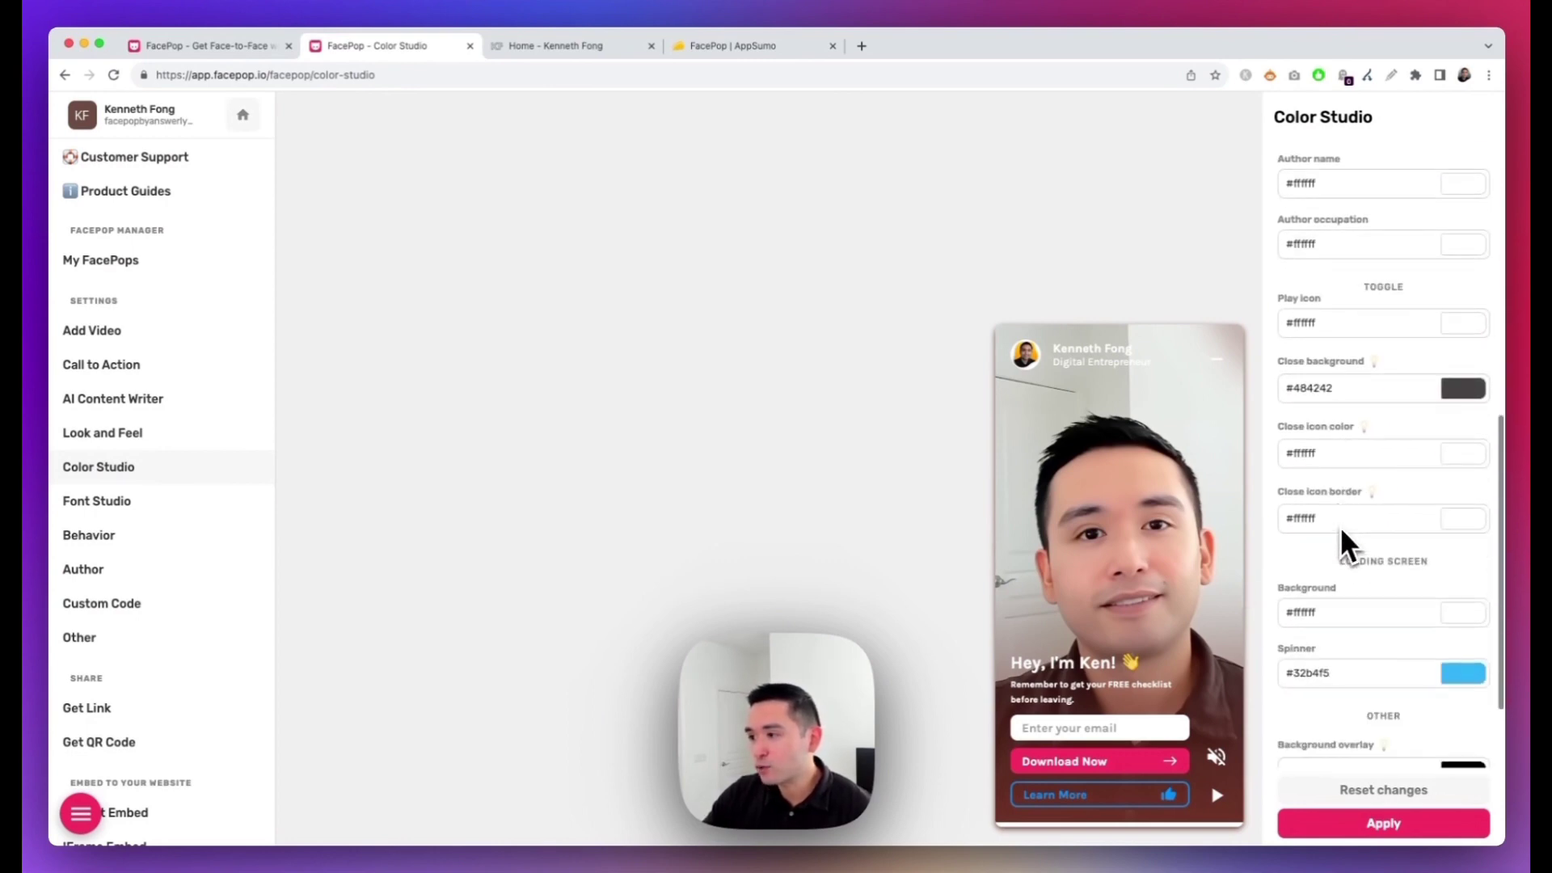
click(171, 509)
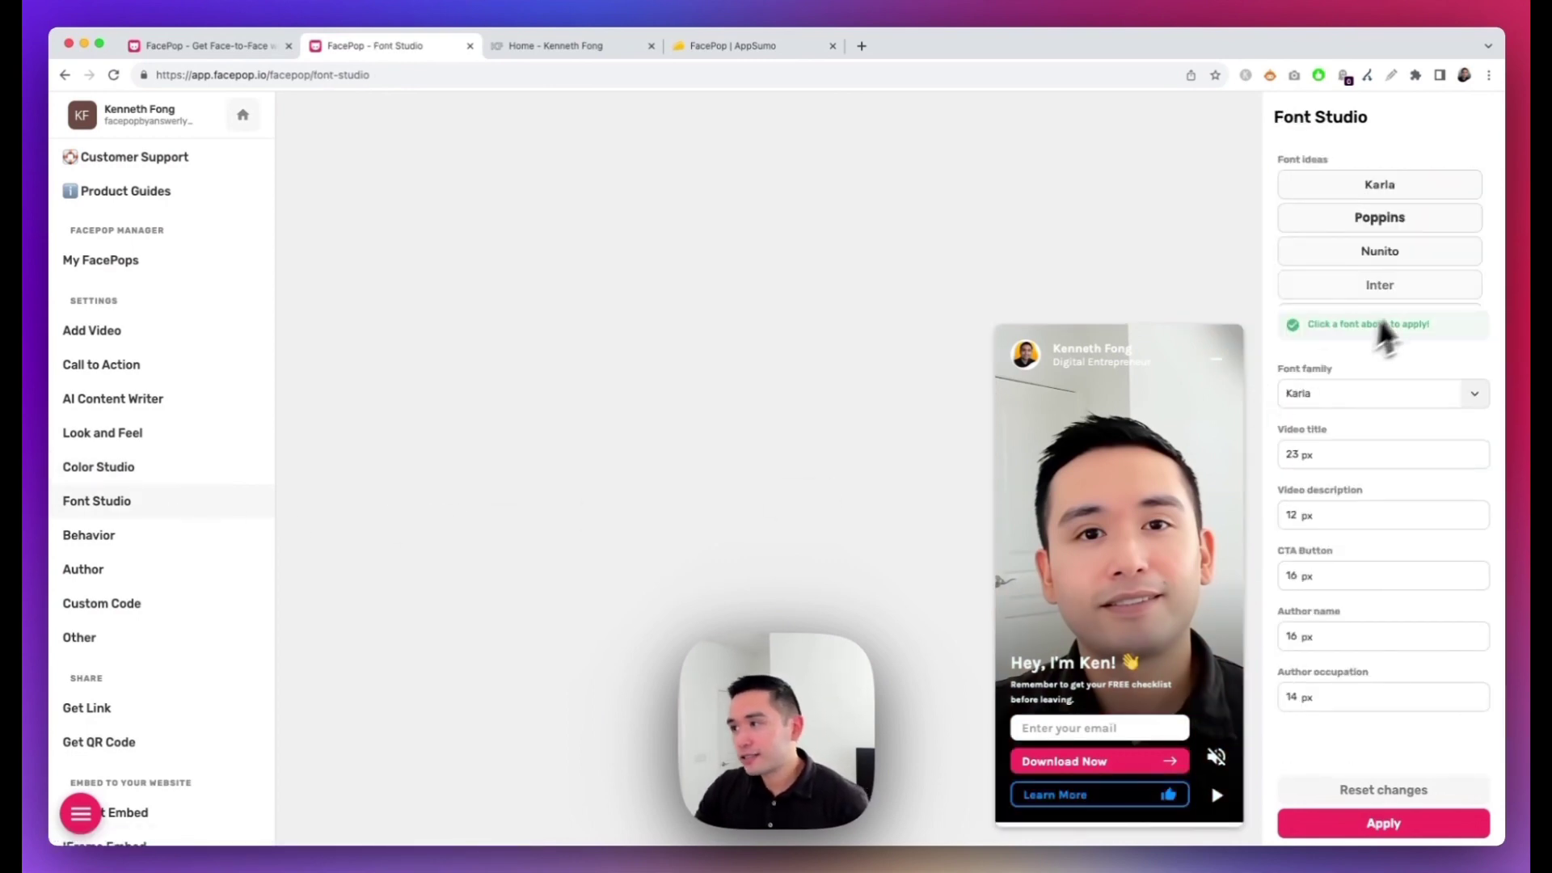
Browse the font family list without changing the Karla font
click(1394, 394)
scroll(1338, 509, down, 10)
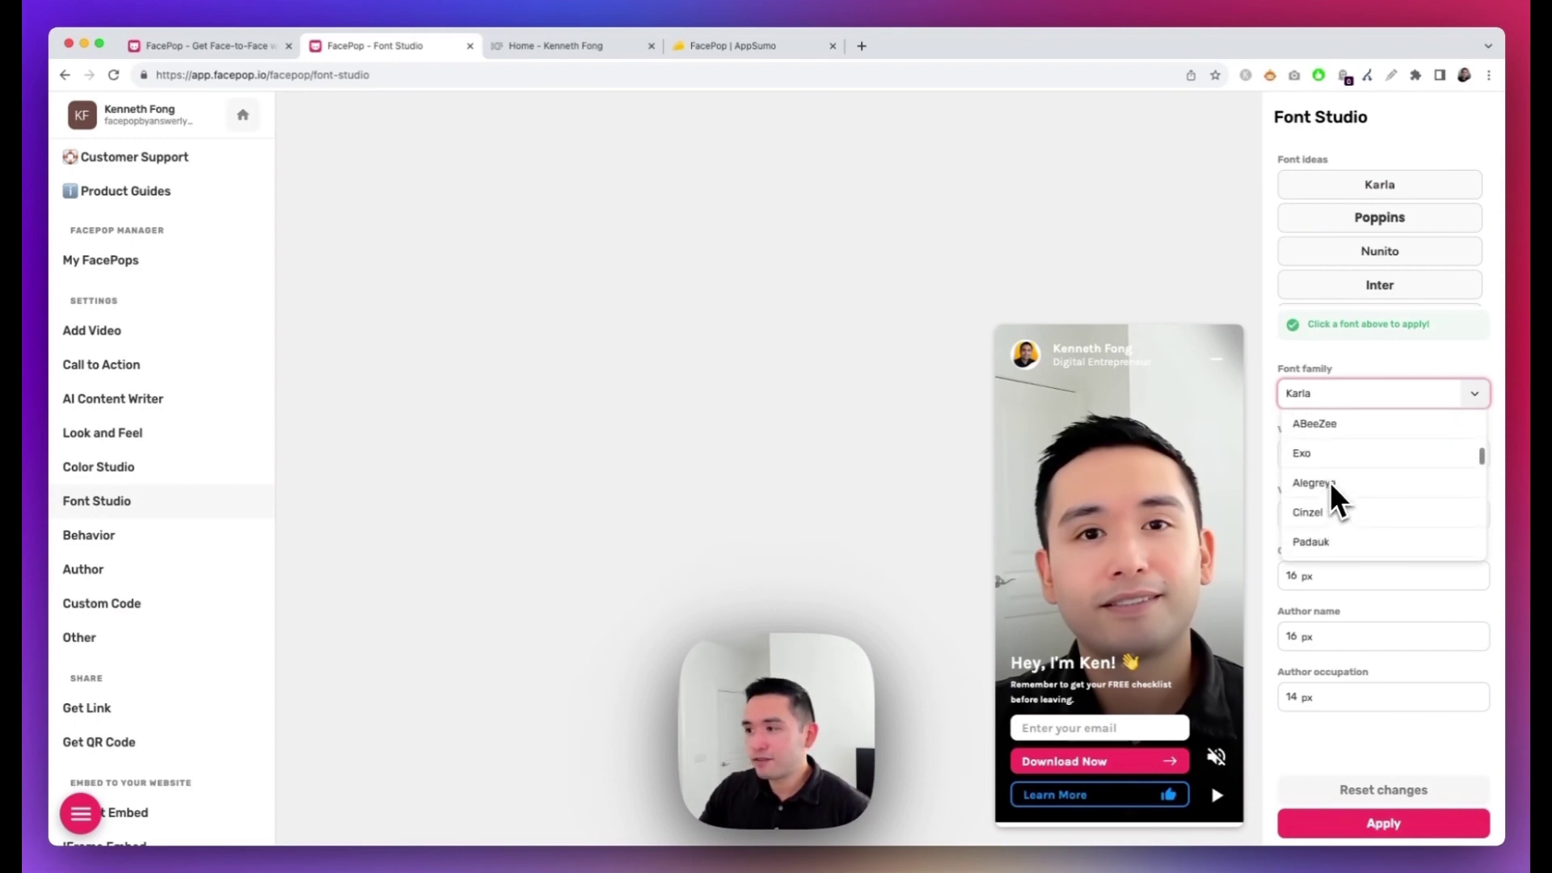
scroll(1338, 502, down, 10)
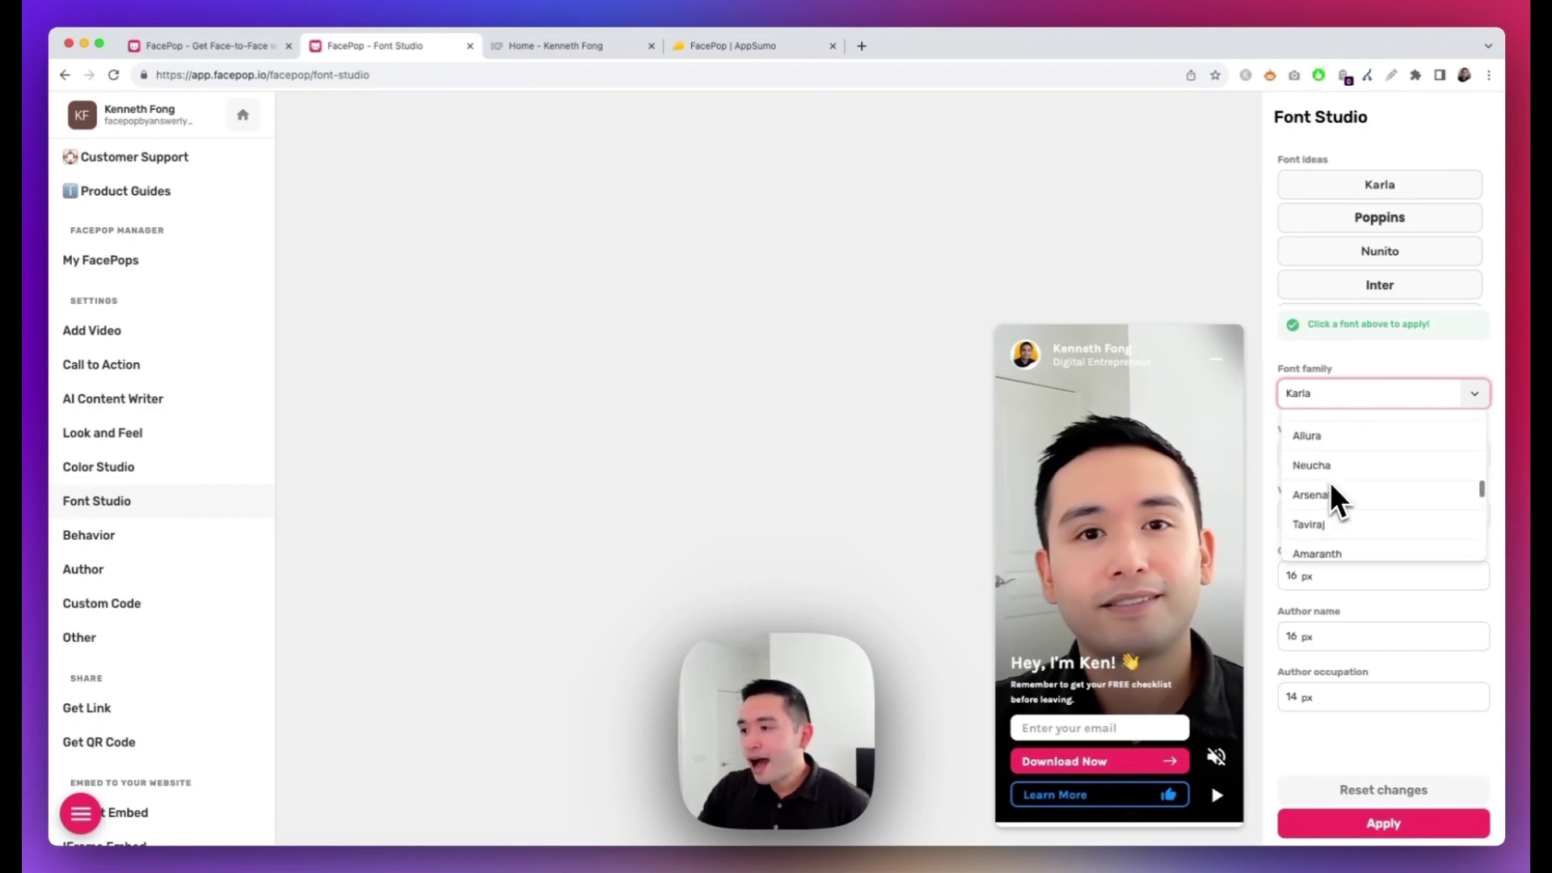
scroll(1338, 501, down, 10)
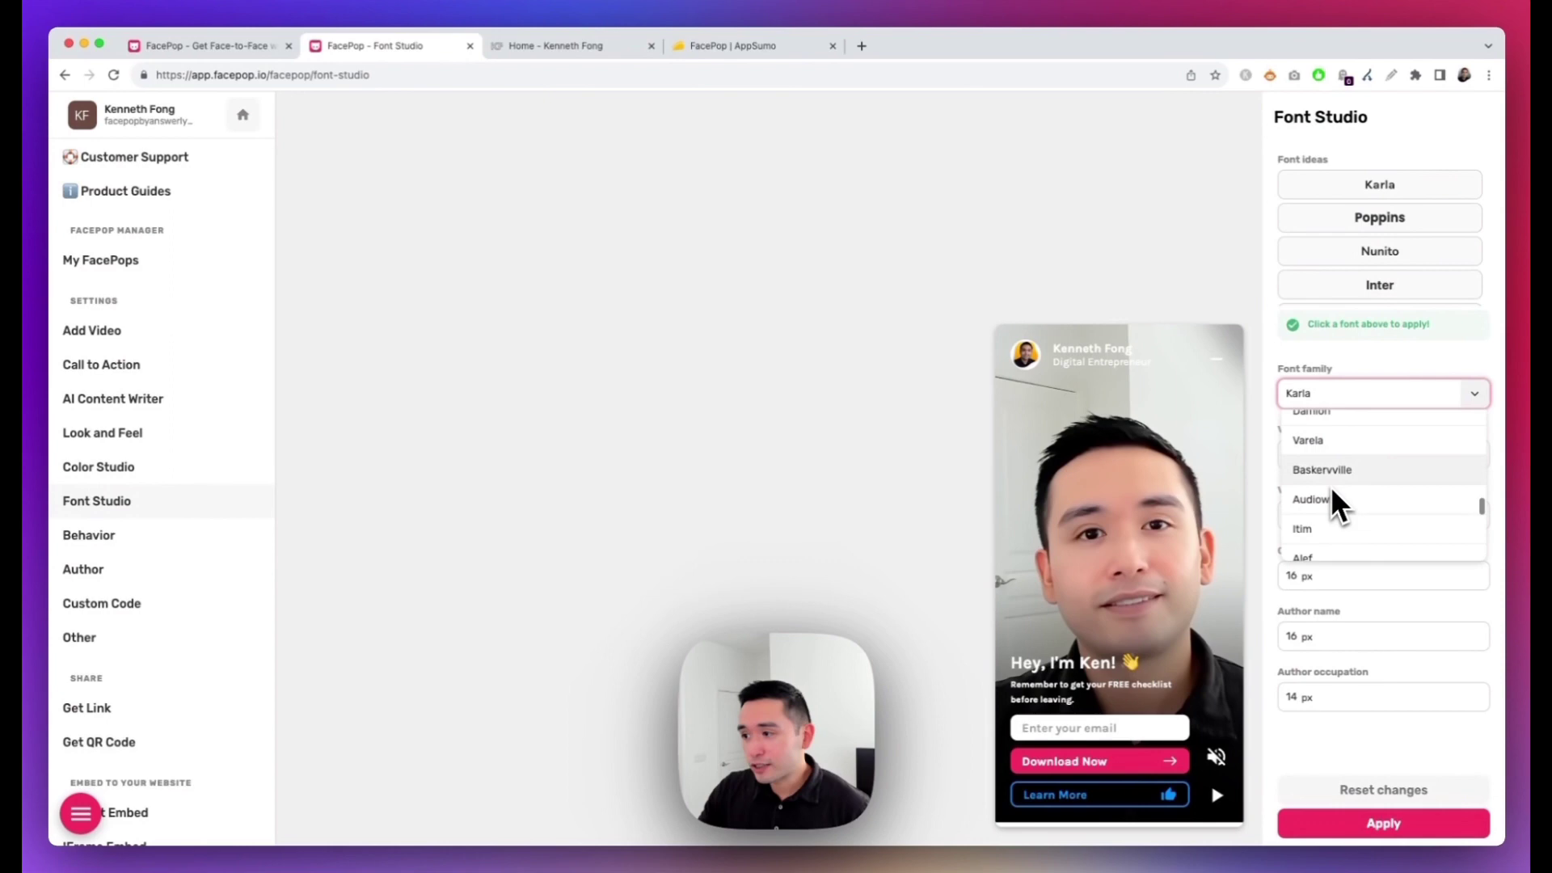
scroll(1337, 505, down, 10)
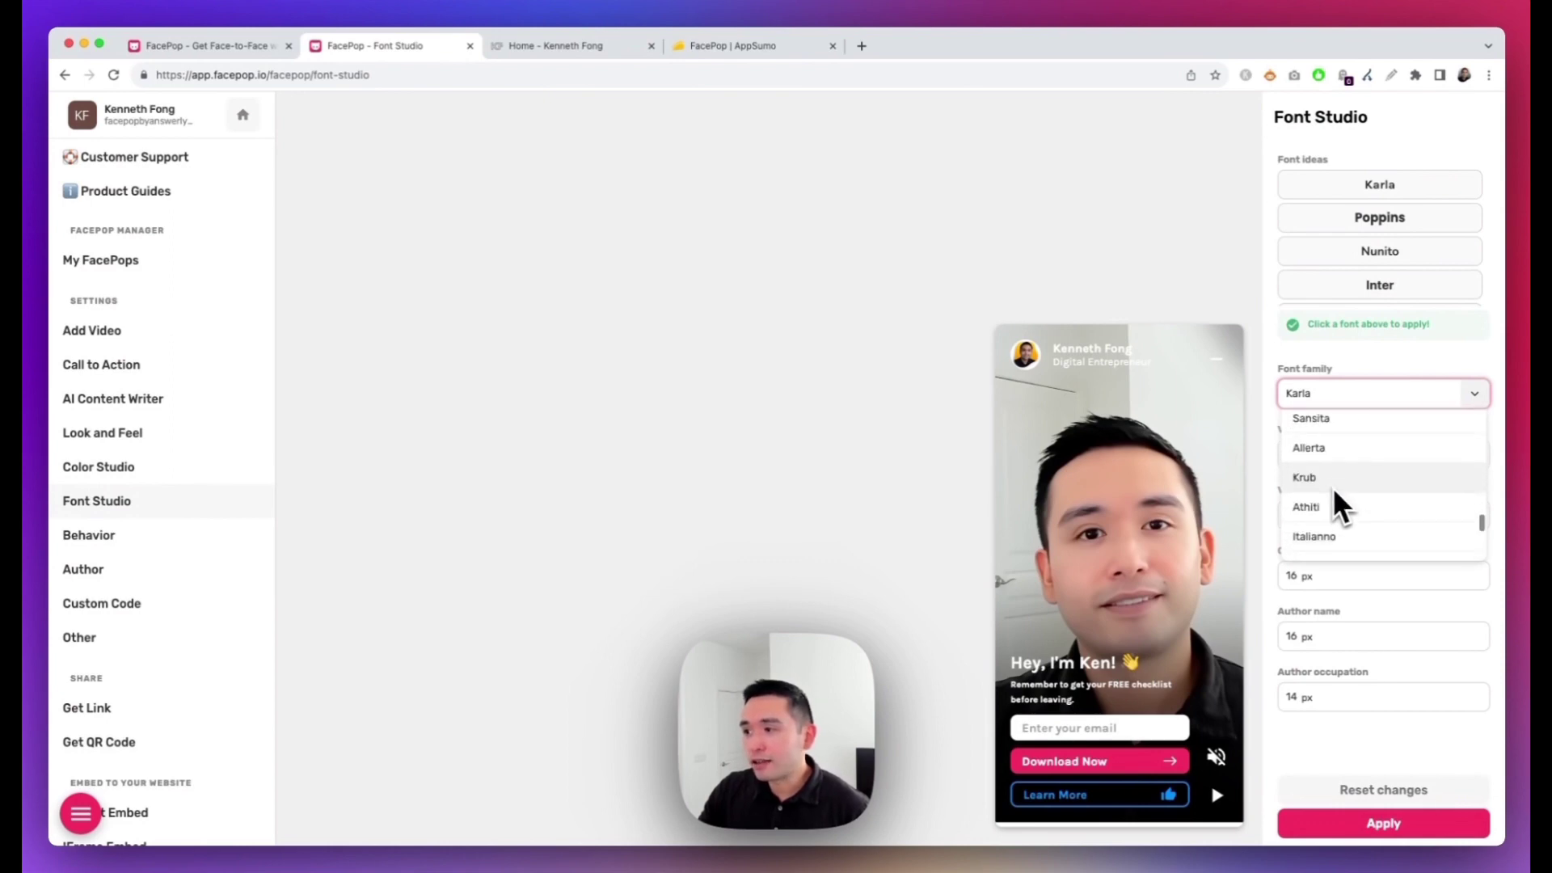
scroll(1341, 523, down, 10)
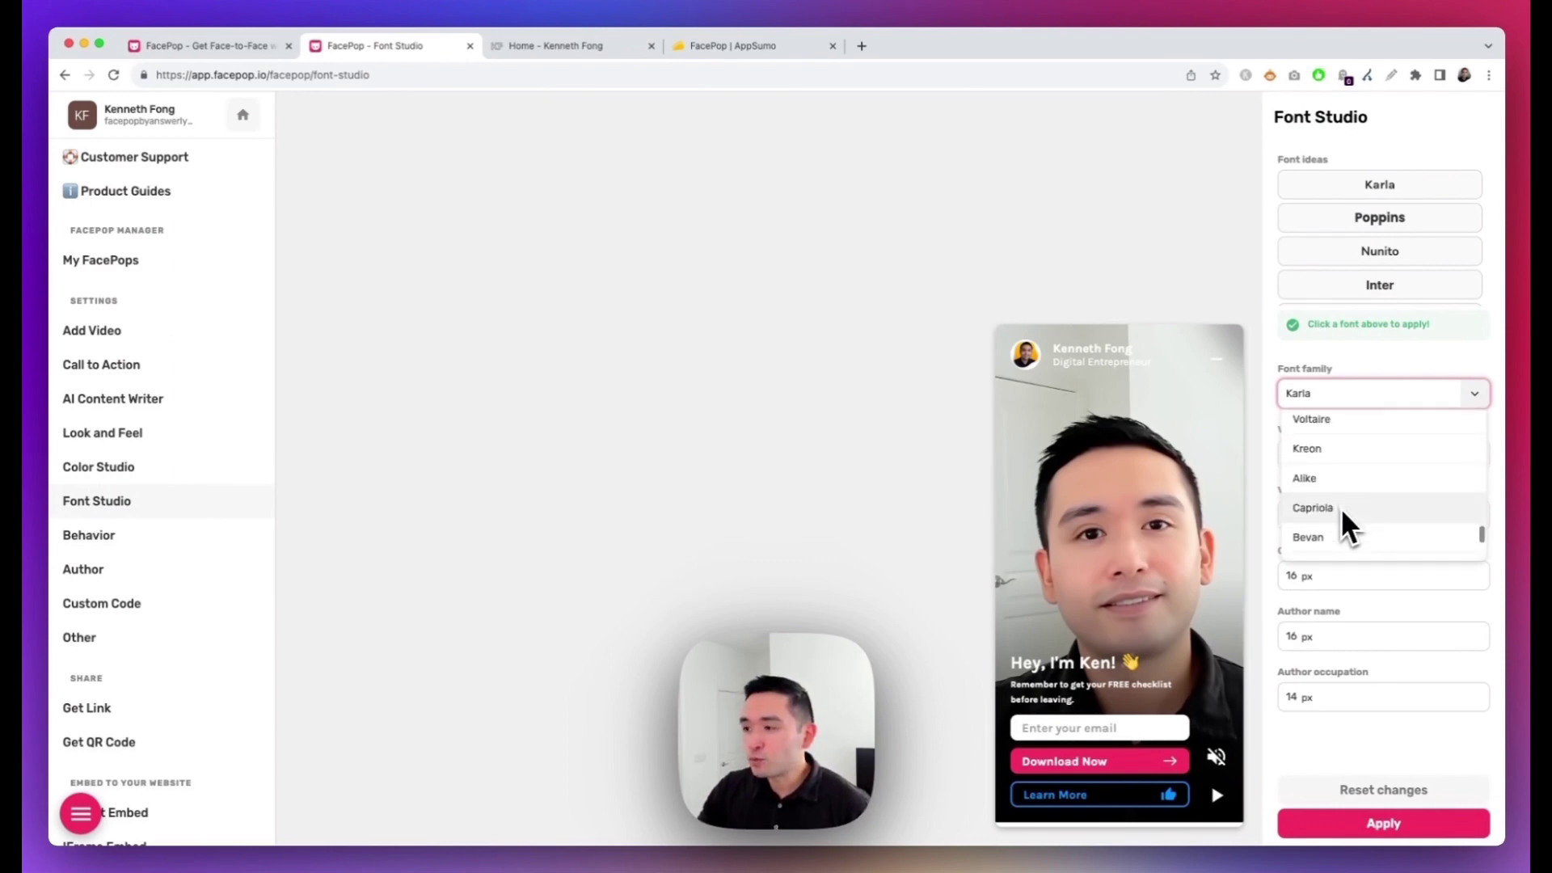
scroll(1346, 525, down, 8)
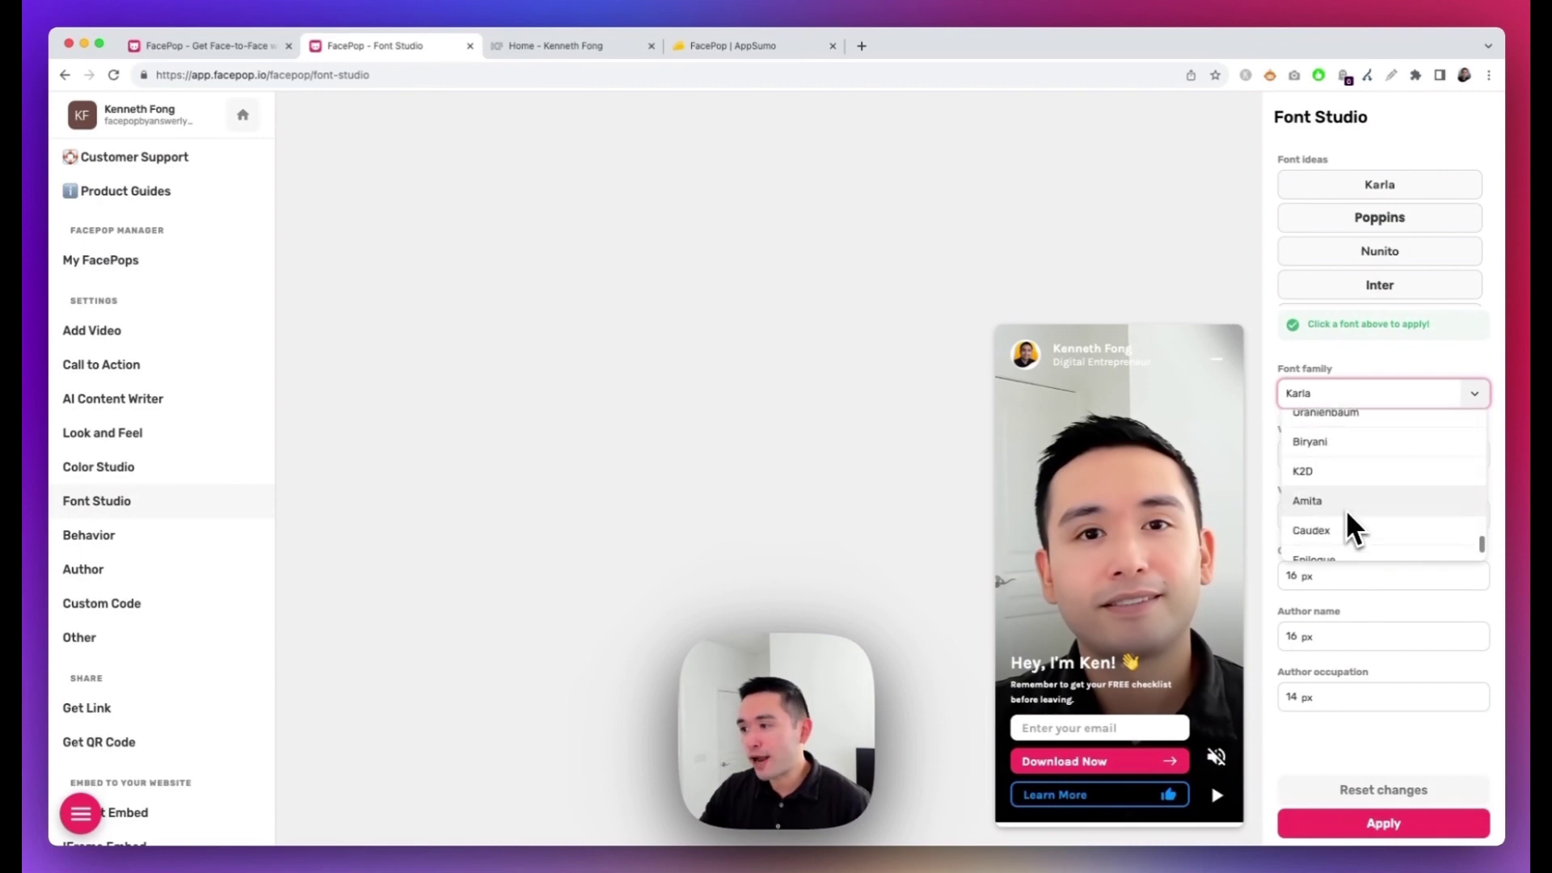
click(141, 554)
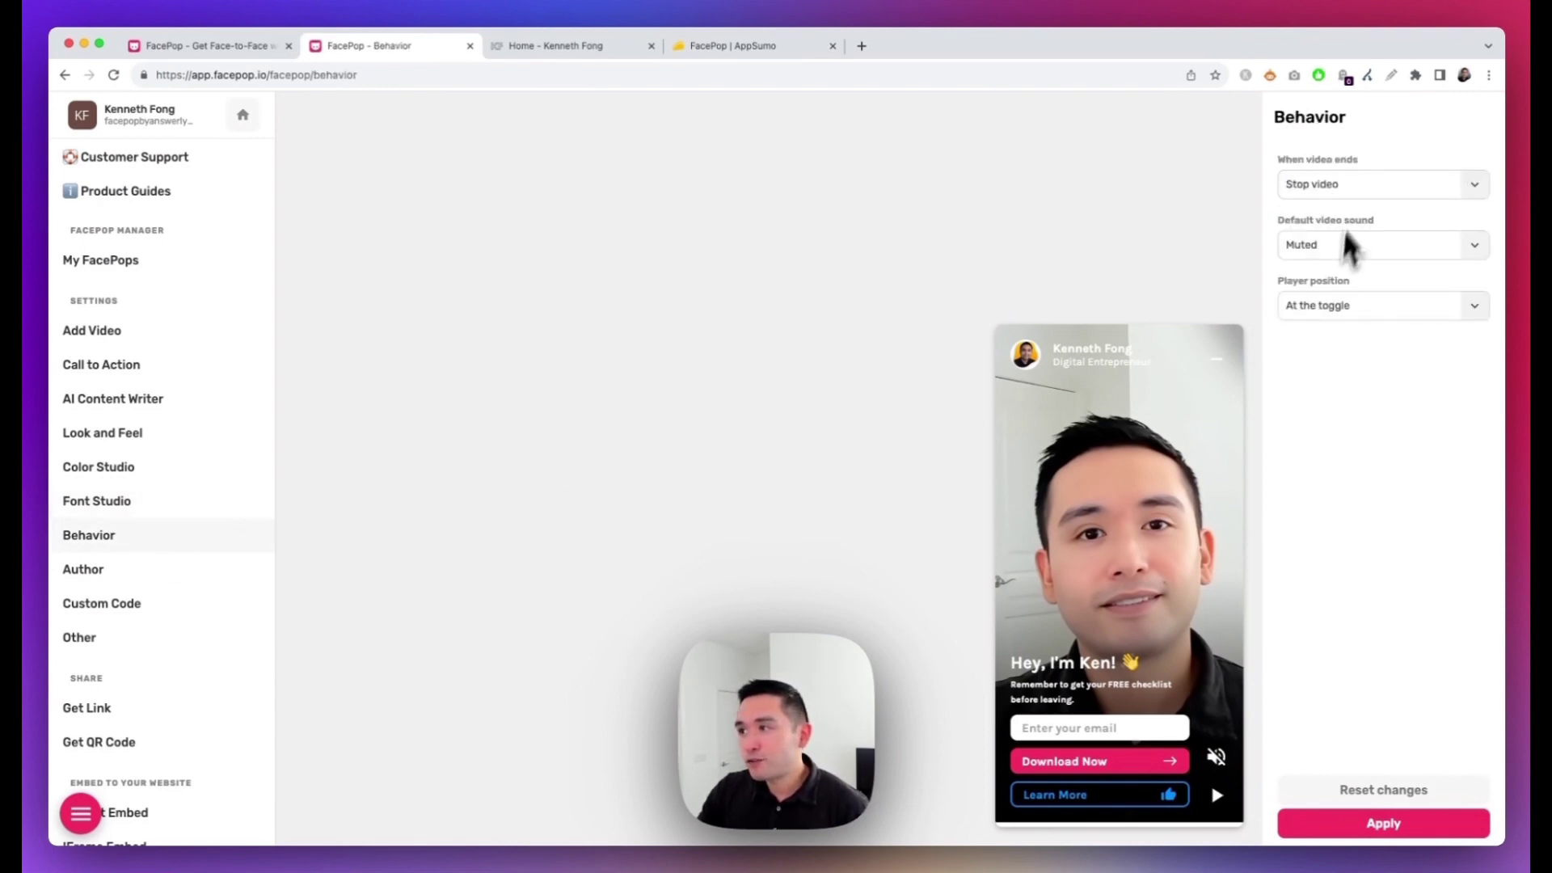
Keep sound Muted, try Center of the page player position, then restore At the toggle
click(1458, 191)
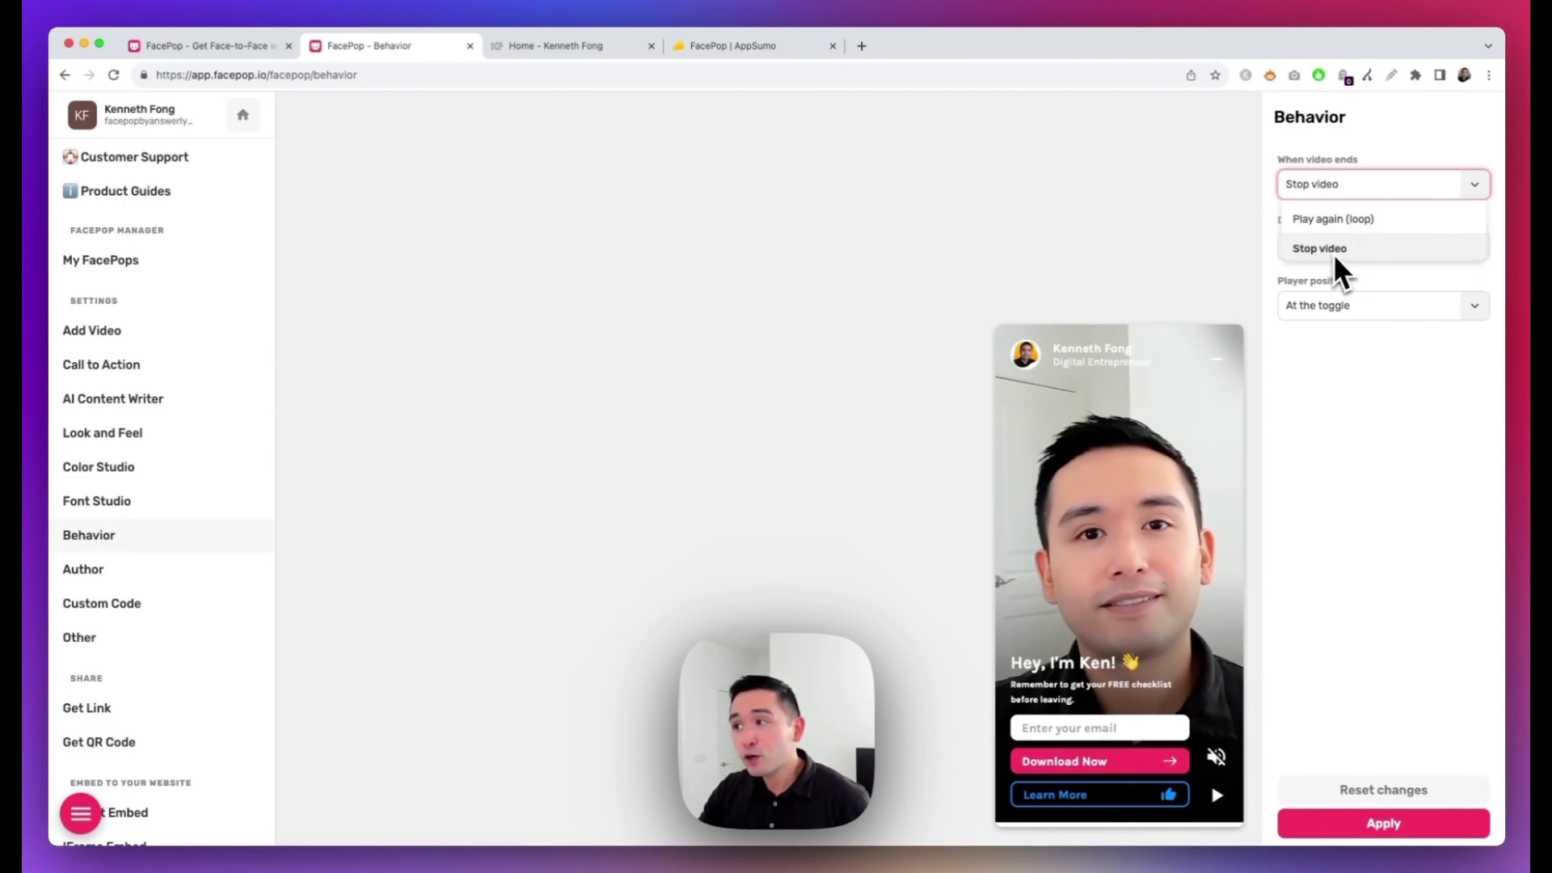
click(1424, 173)
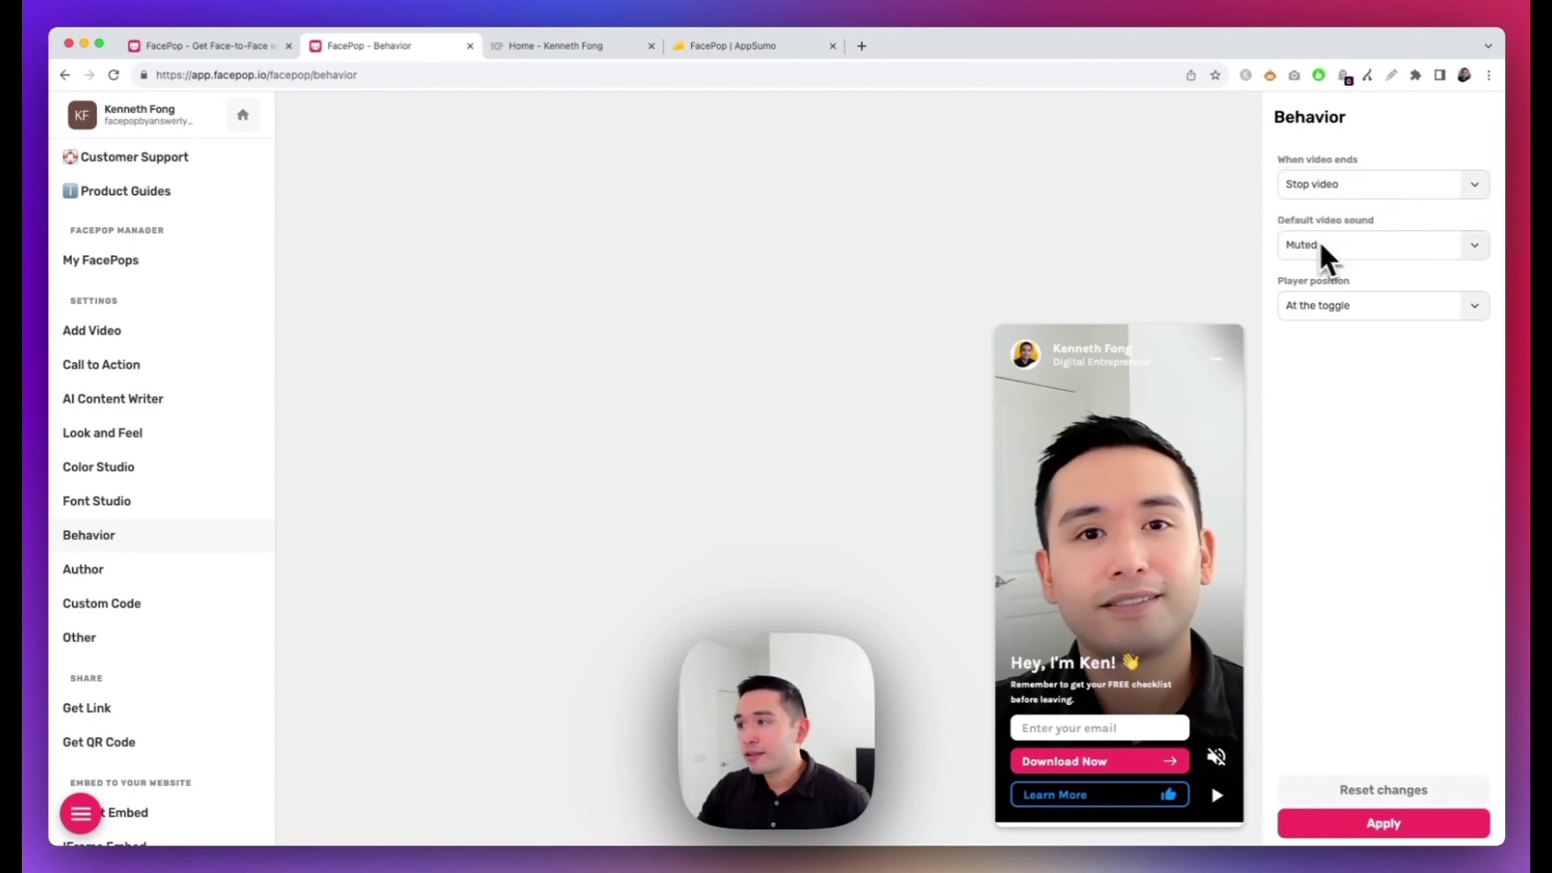
click(1366, 247)
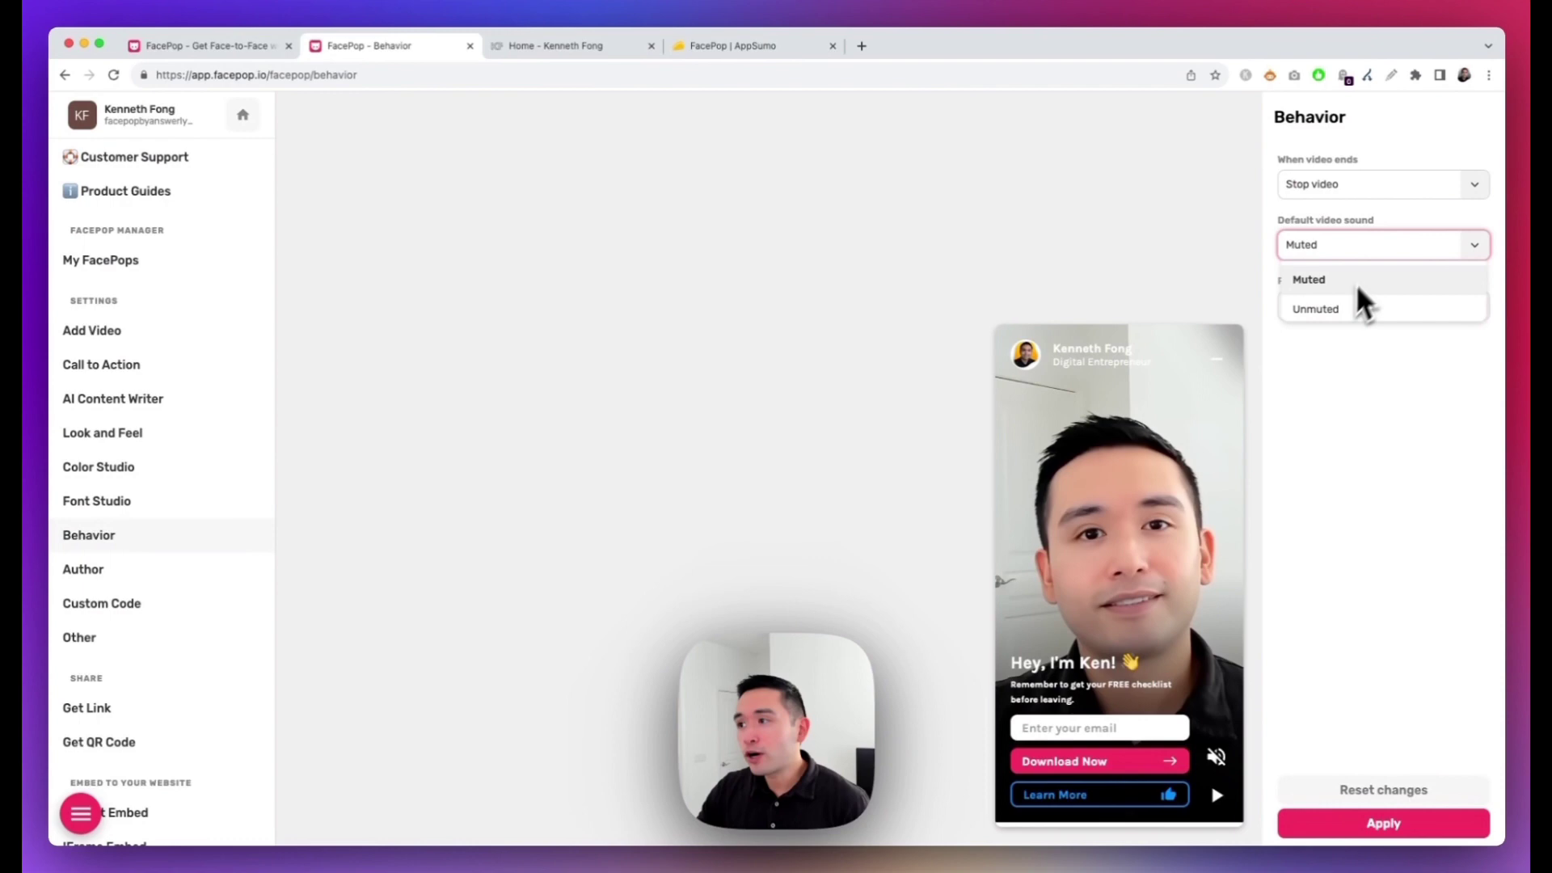
click(1385, 279)
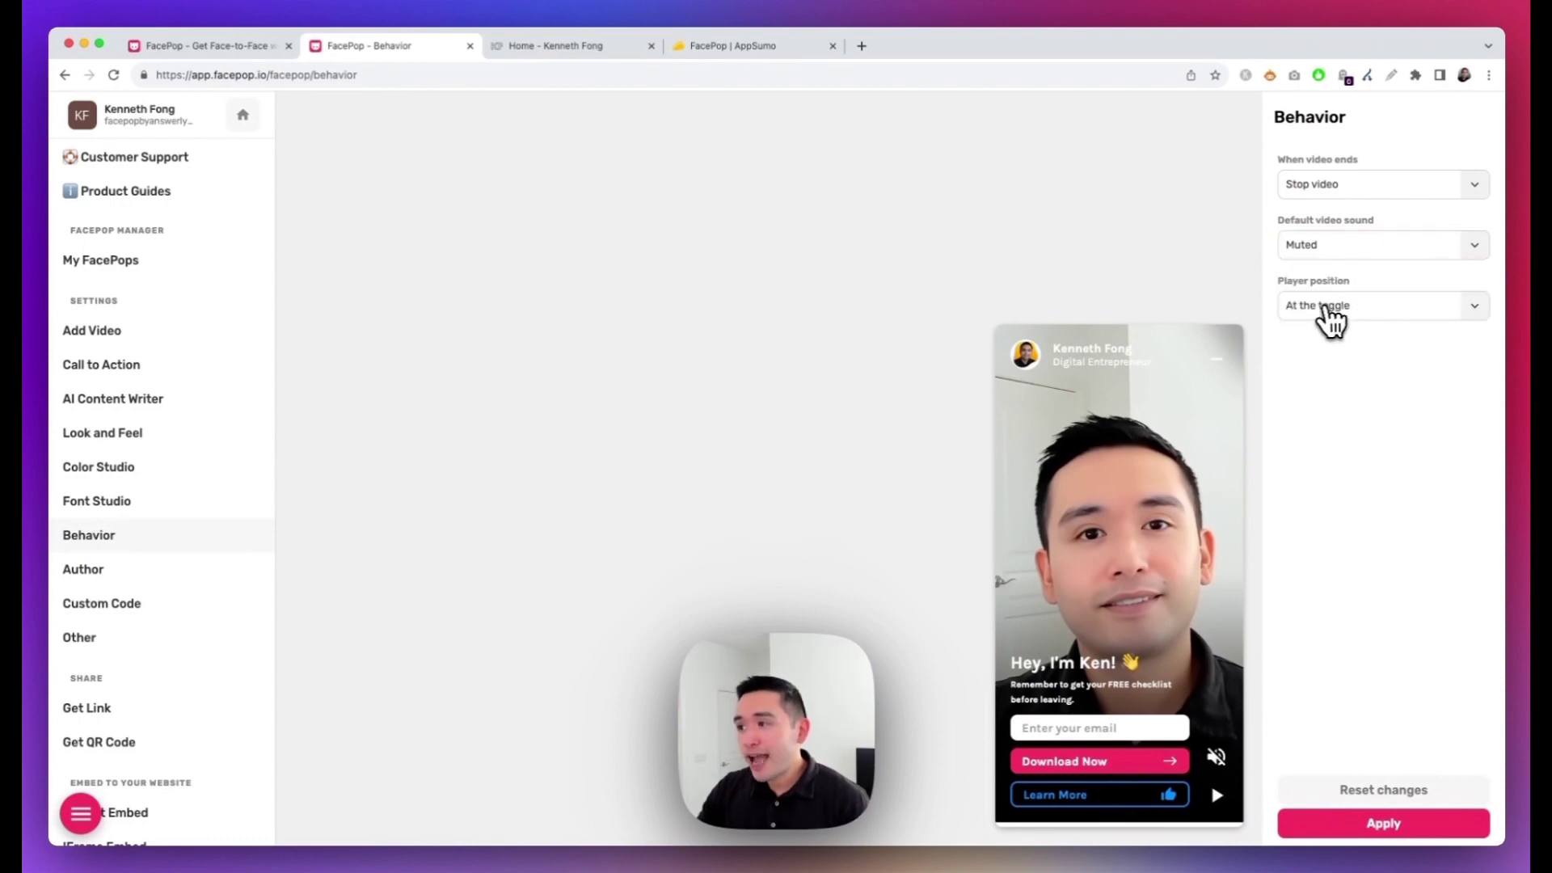
click(1342, 310)
click(1346, 341)
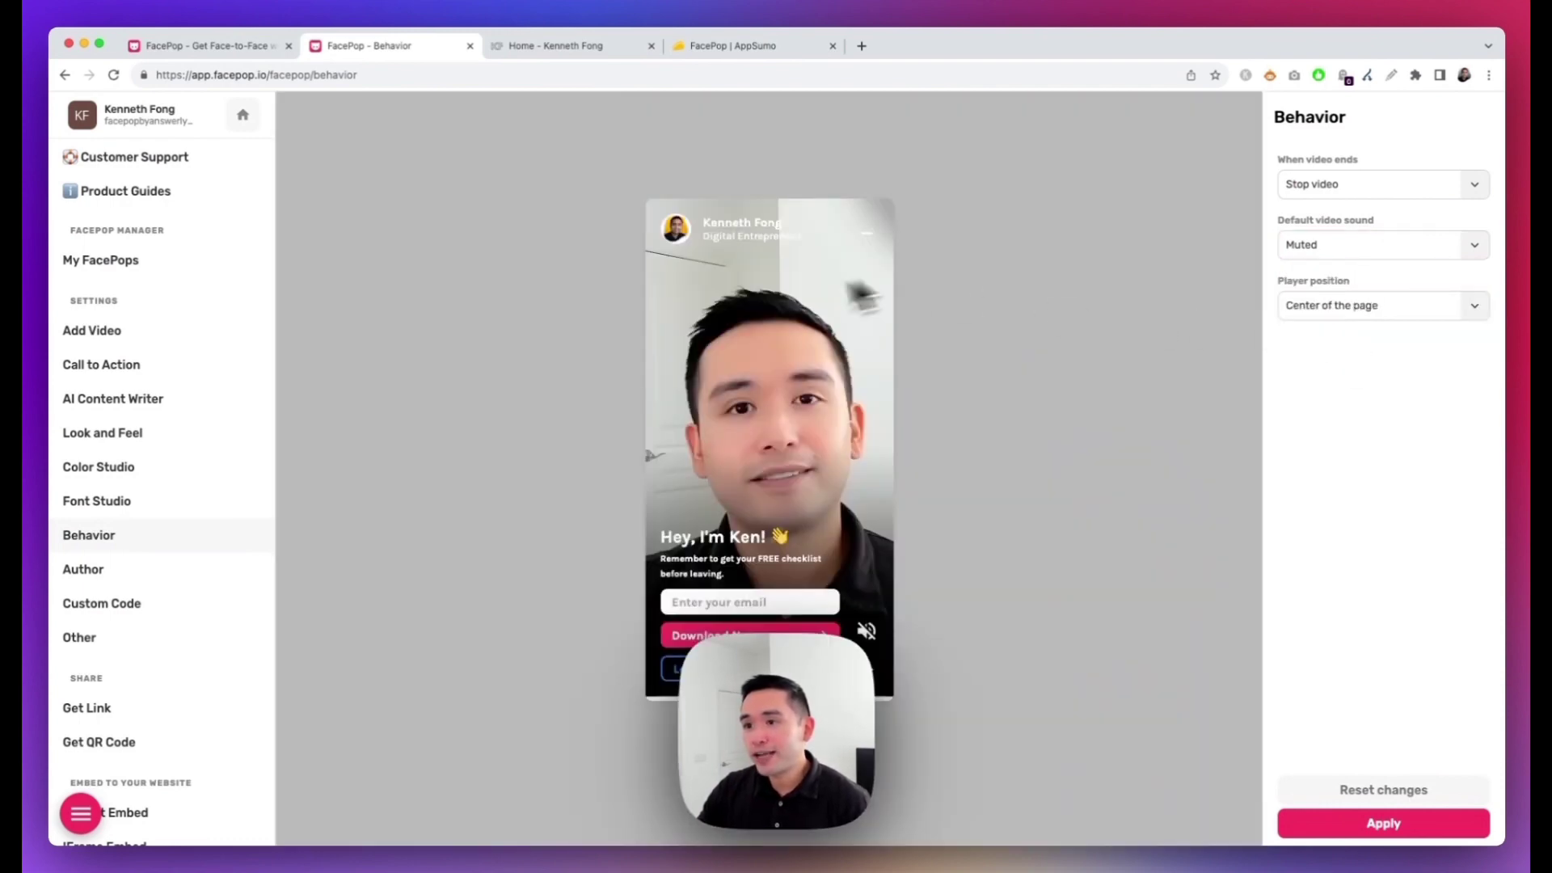
click(1394, 307)
click(1348, 364)
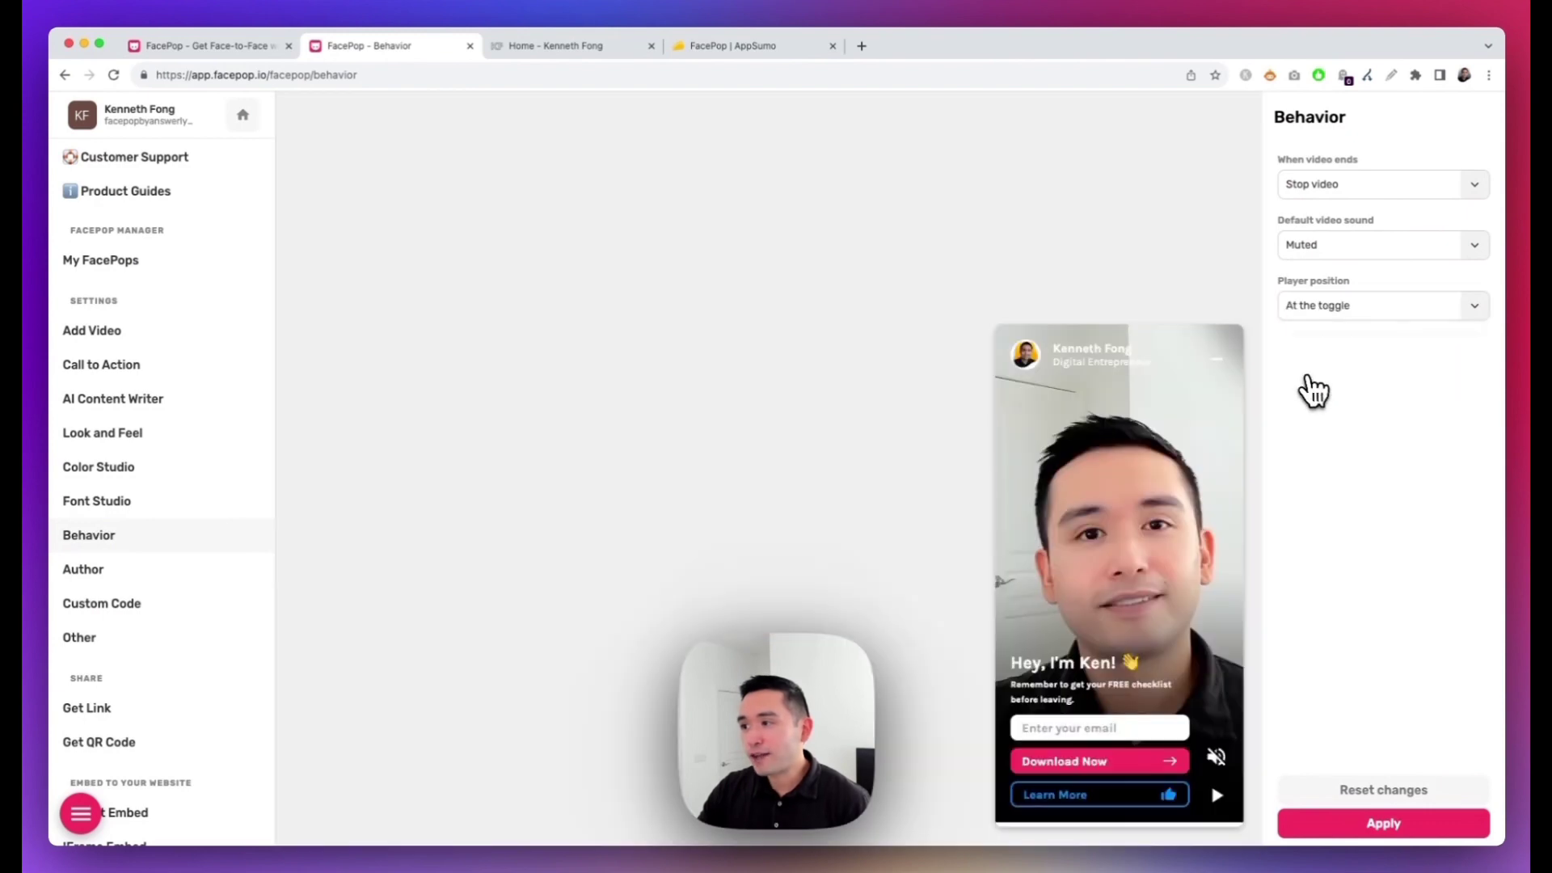
click(113, 576)
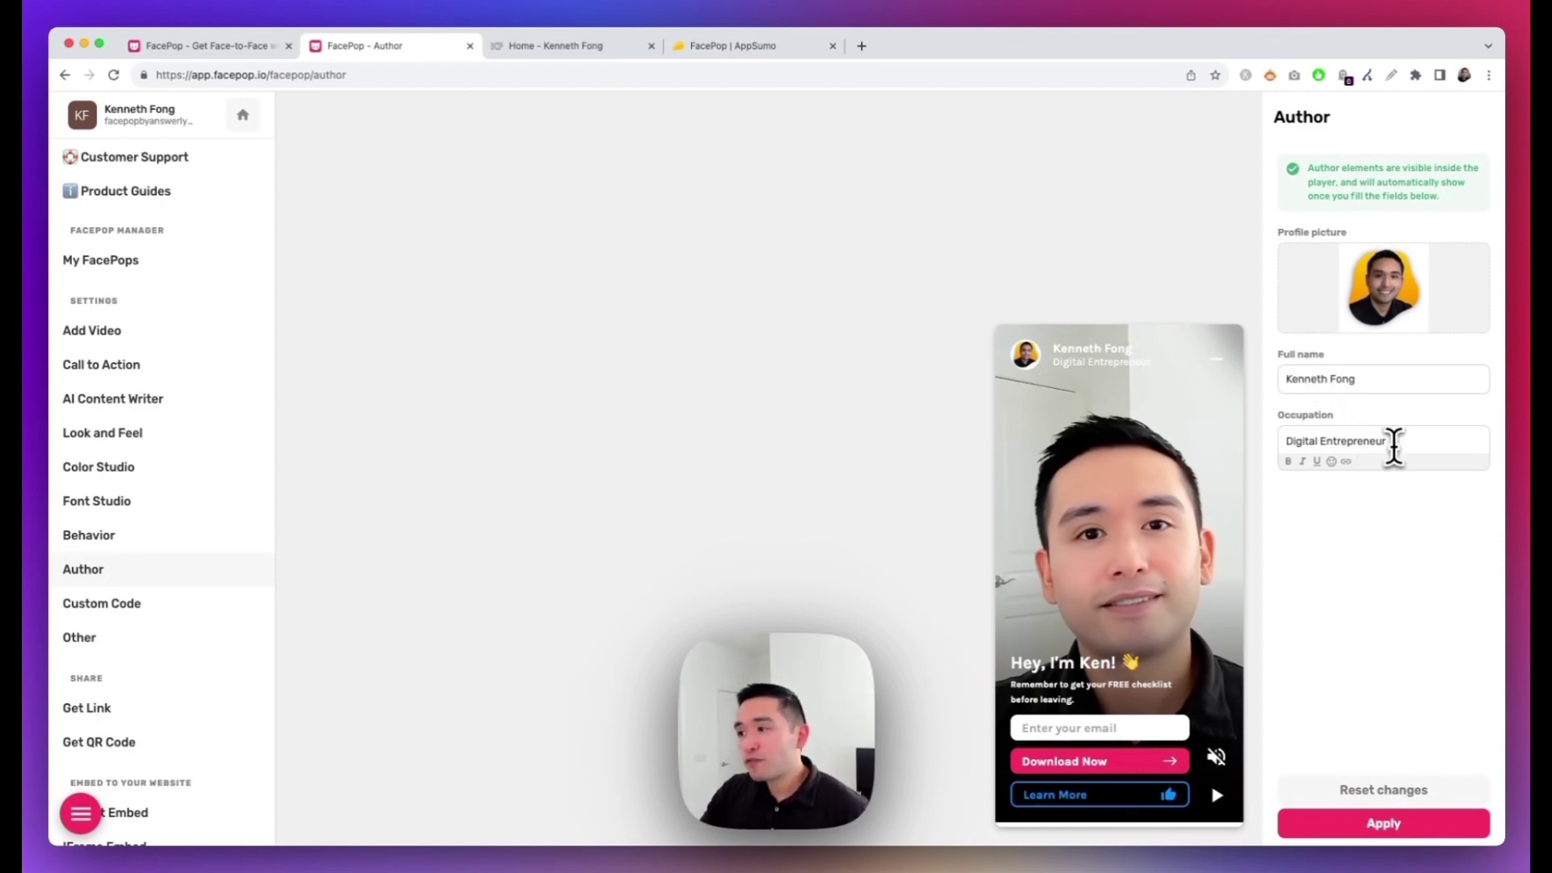
Append a 😀 emoji after 'Digital Entrepreneur' in the author's occupation field
drag(1394, 444, 1277, 443)
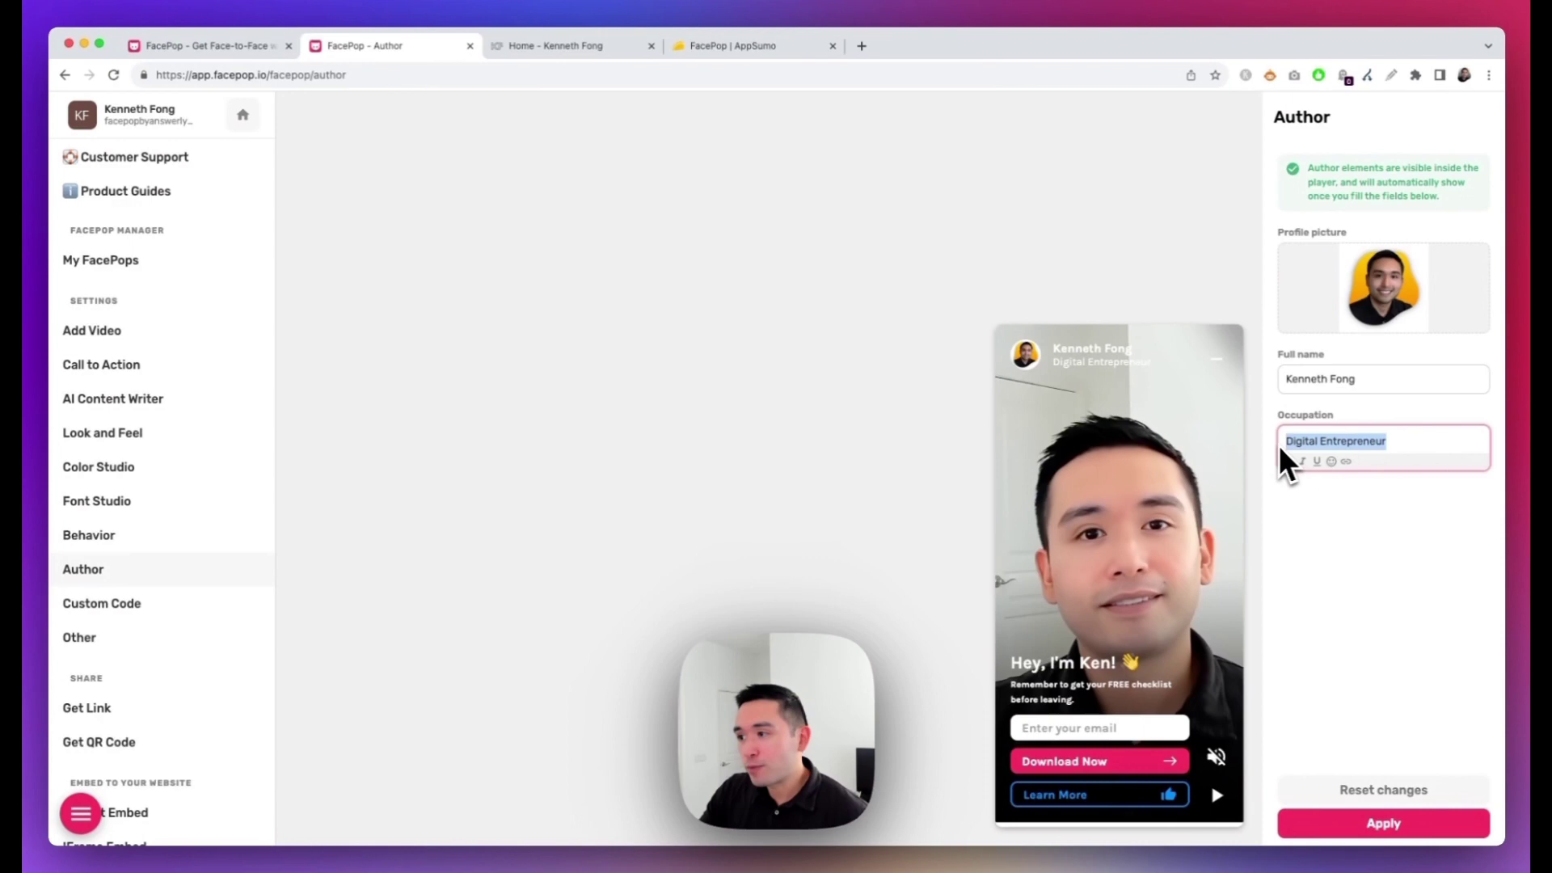
click(1303, 461)
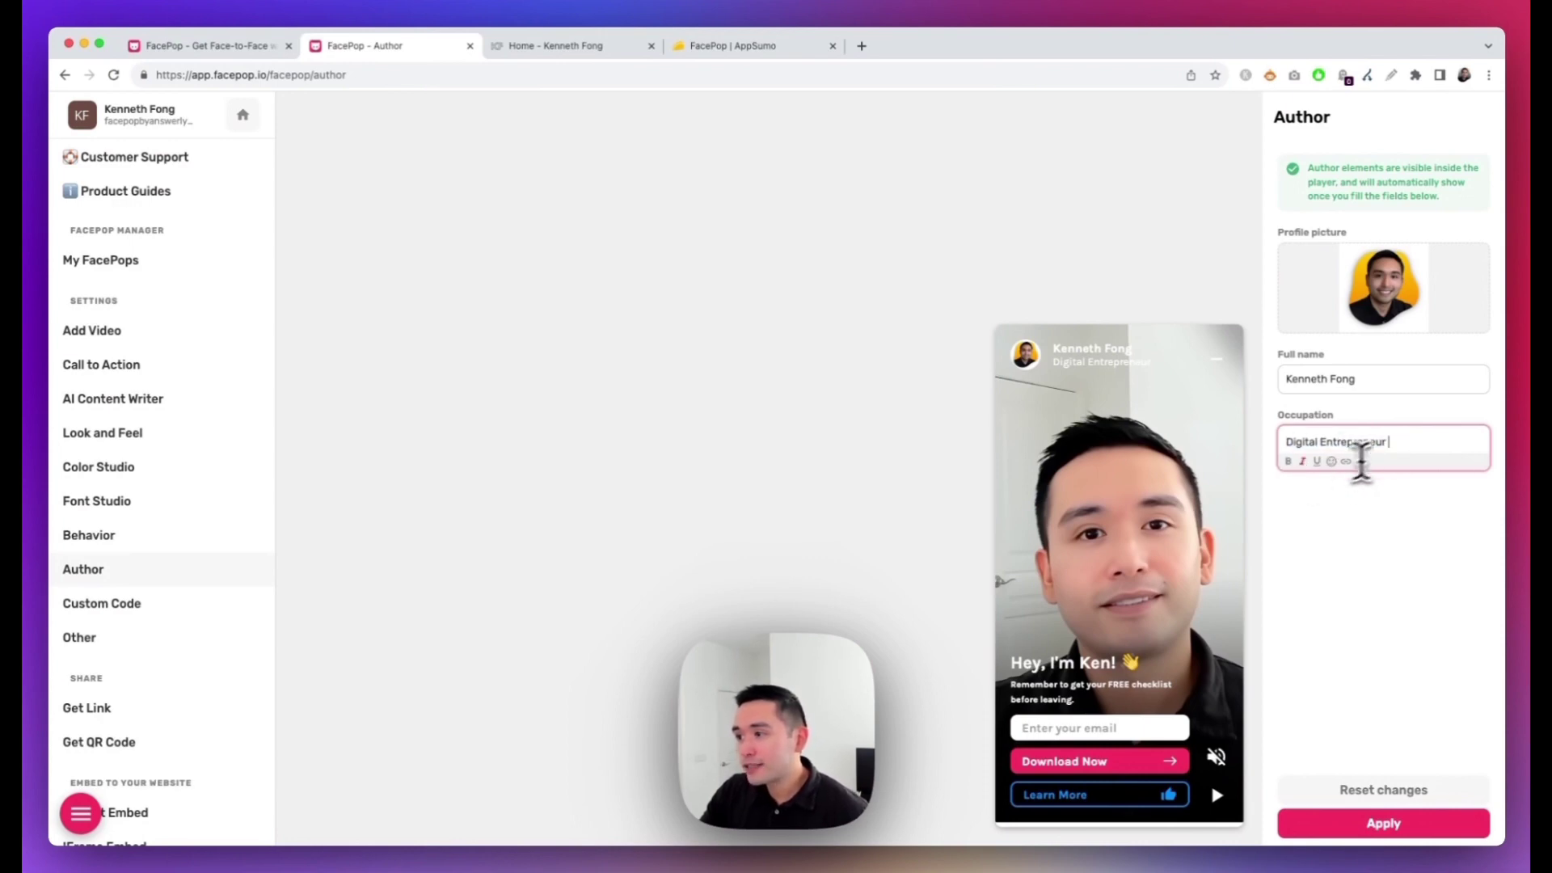
click(1331, 462)
click(1136, 406)
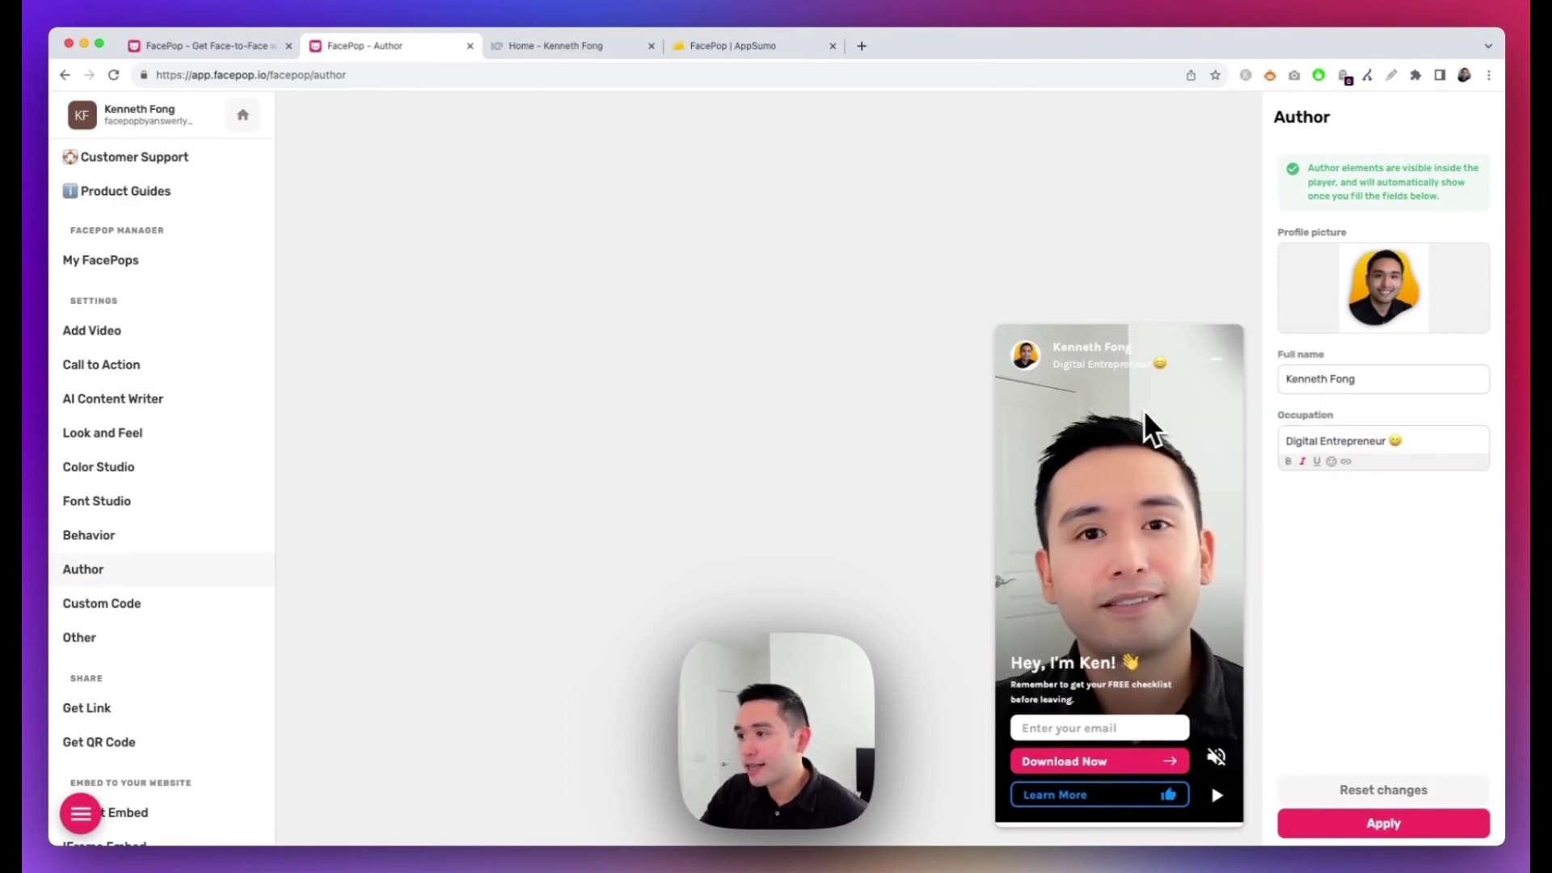
Save the author changes and open the pop-up's share link in a new tab
click(1384, 826)
click(102, 603)
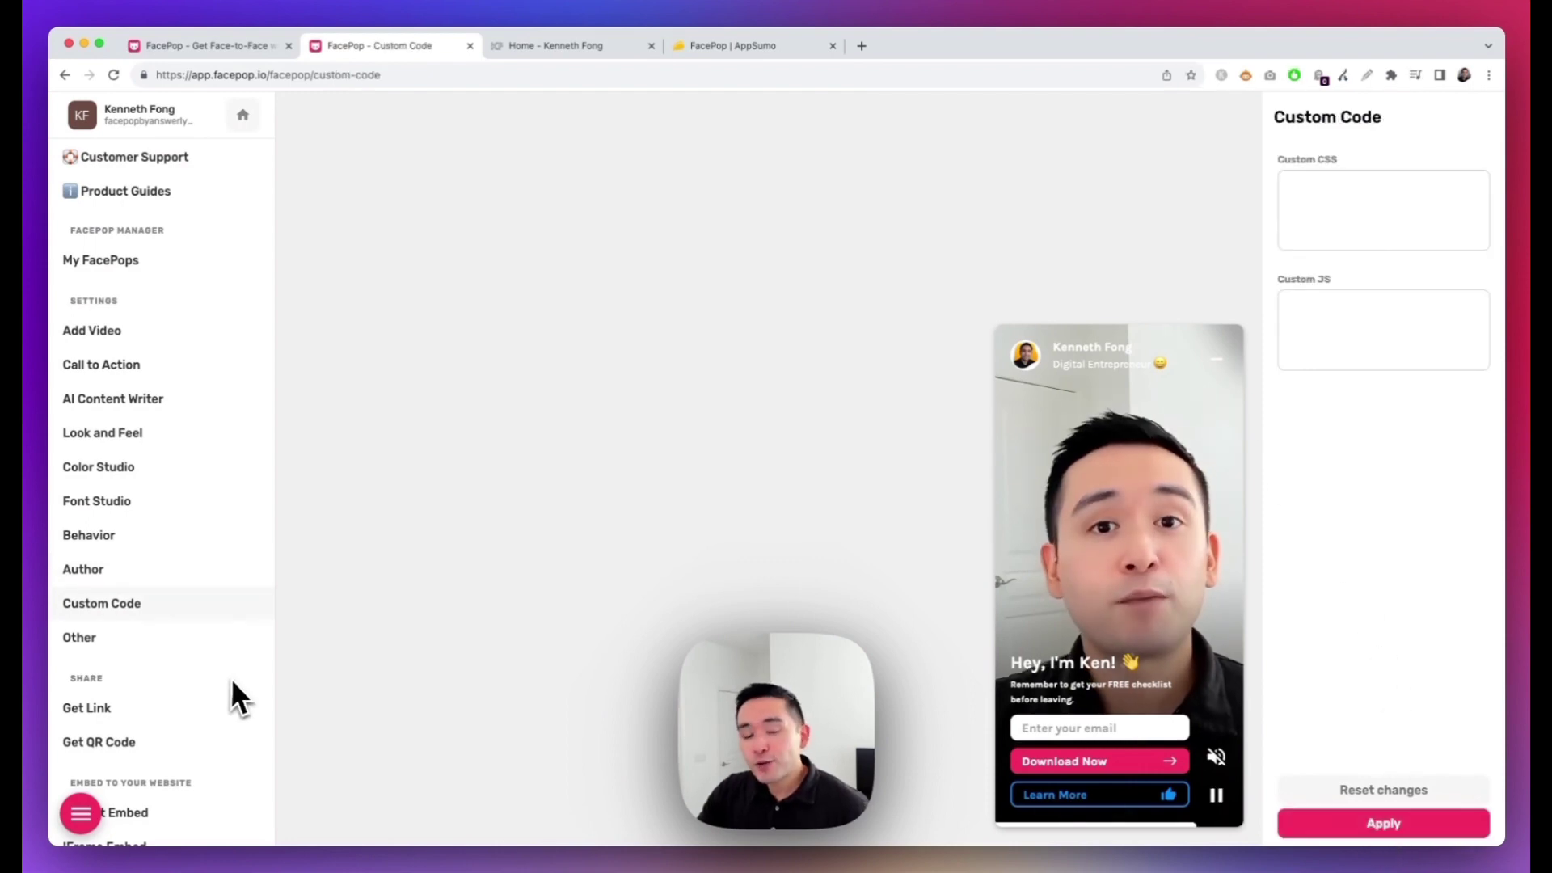
click(160, 709)
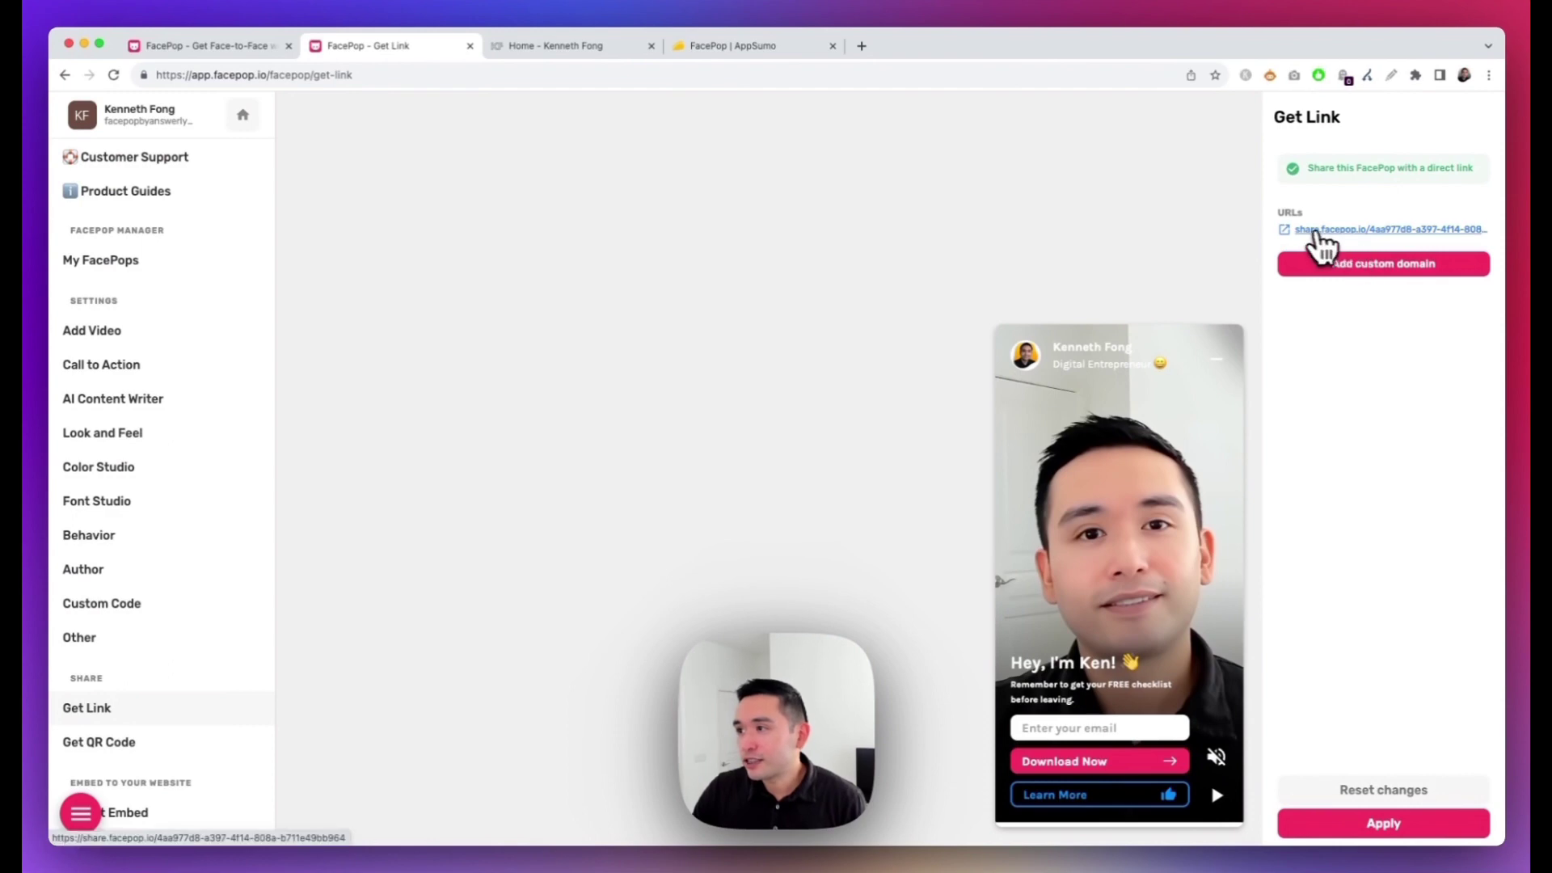
click(1348, 234)
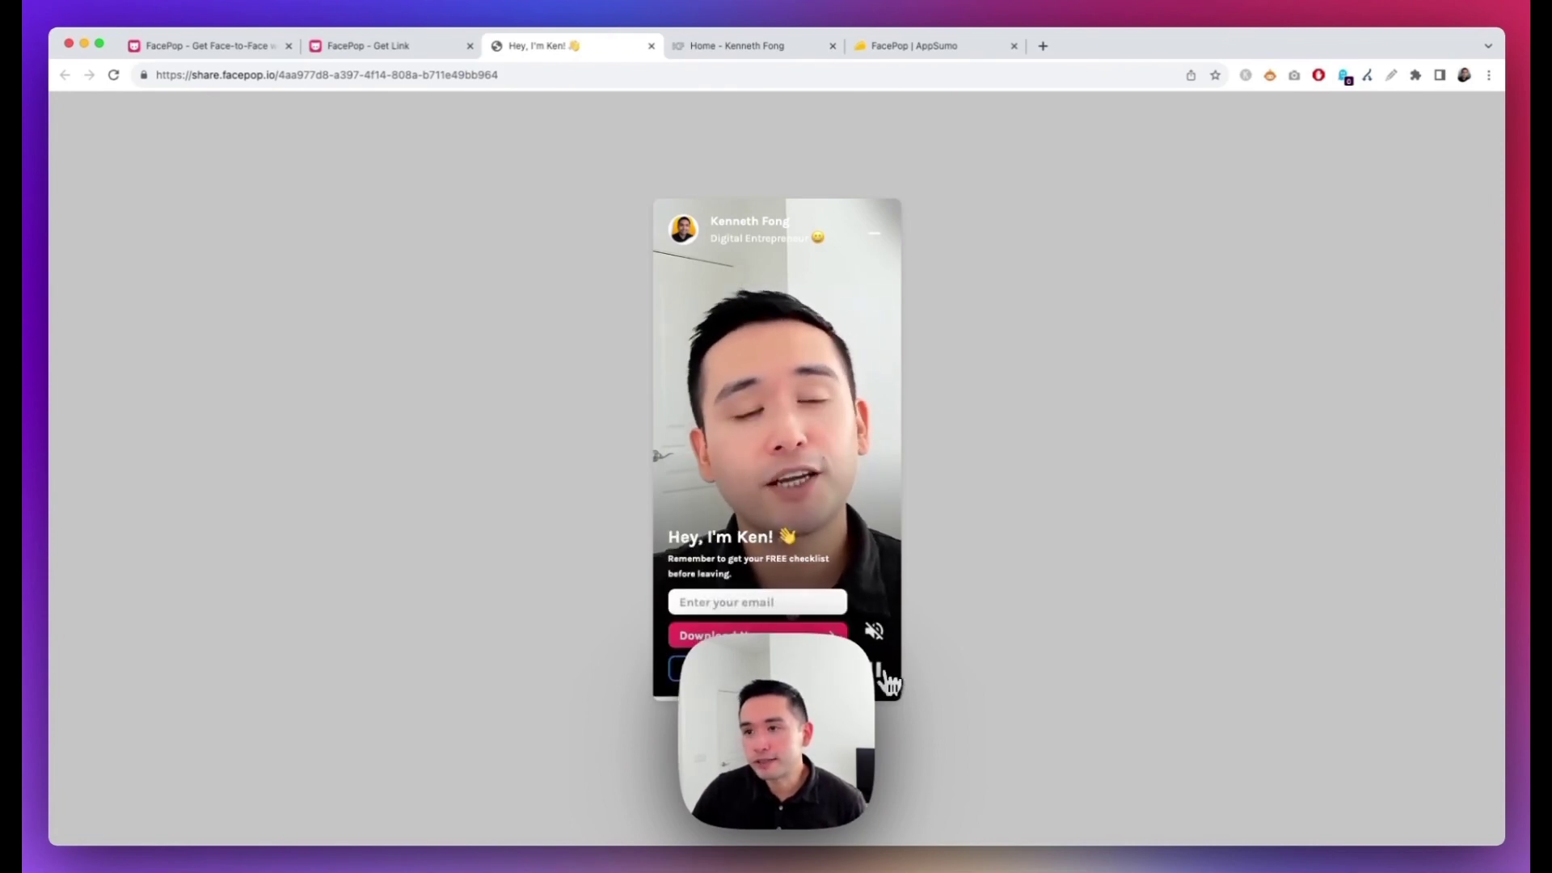
Generate the pop-up's QR code on the Get QR Code page
click(121, 743)
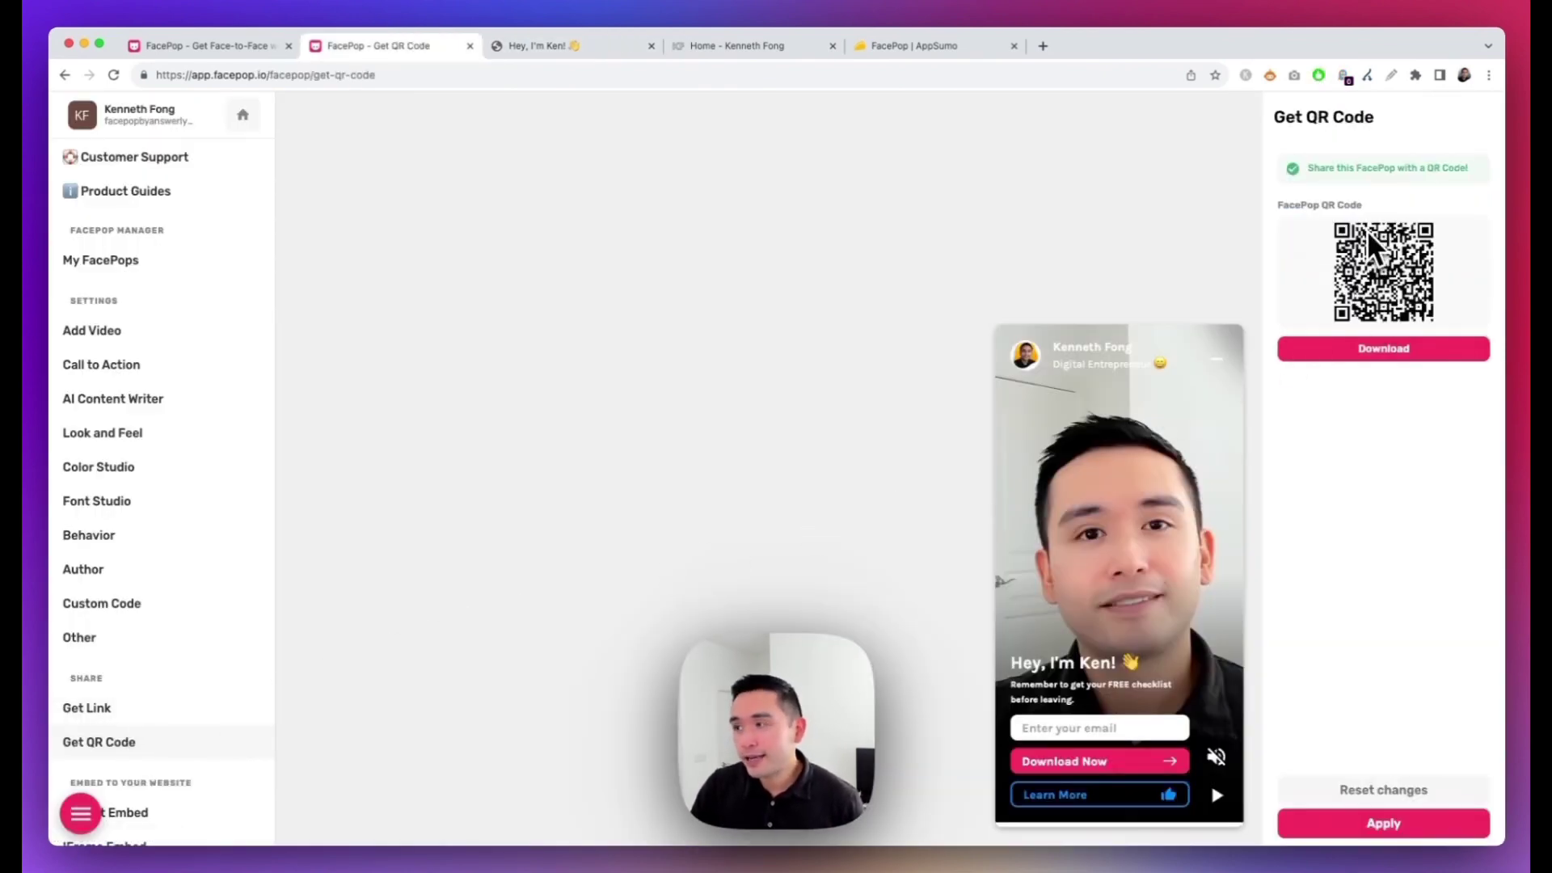
click(536, 50)
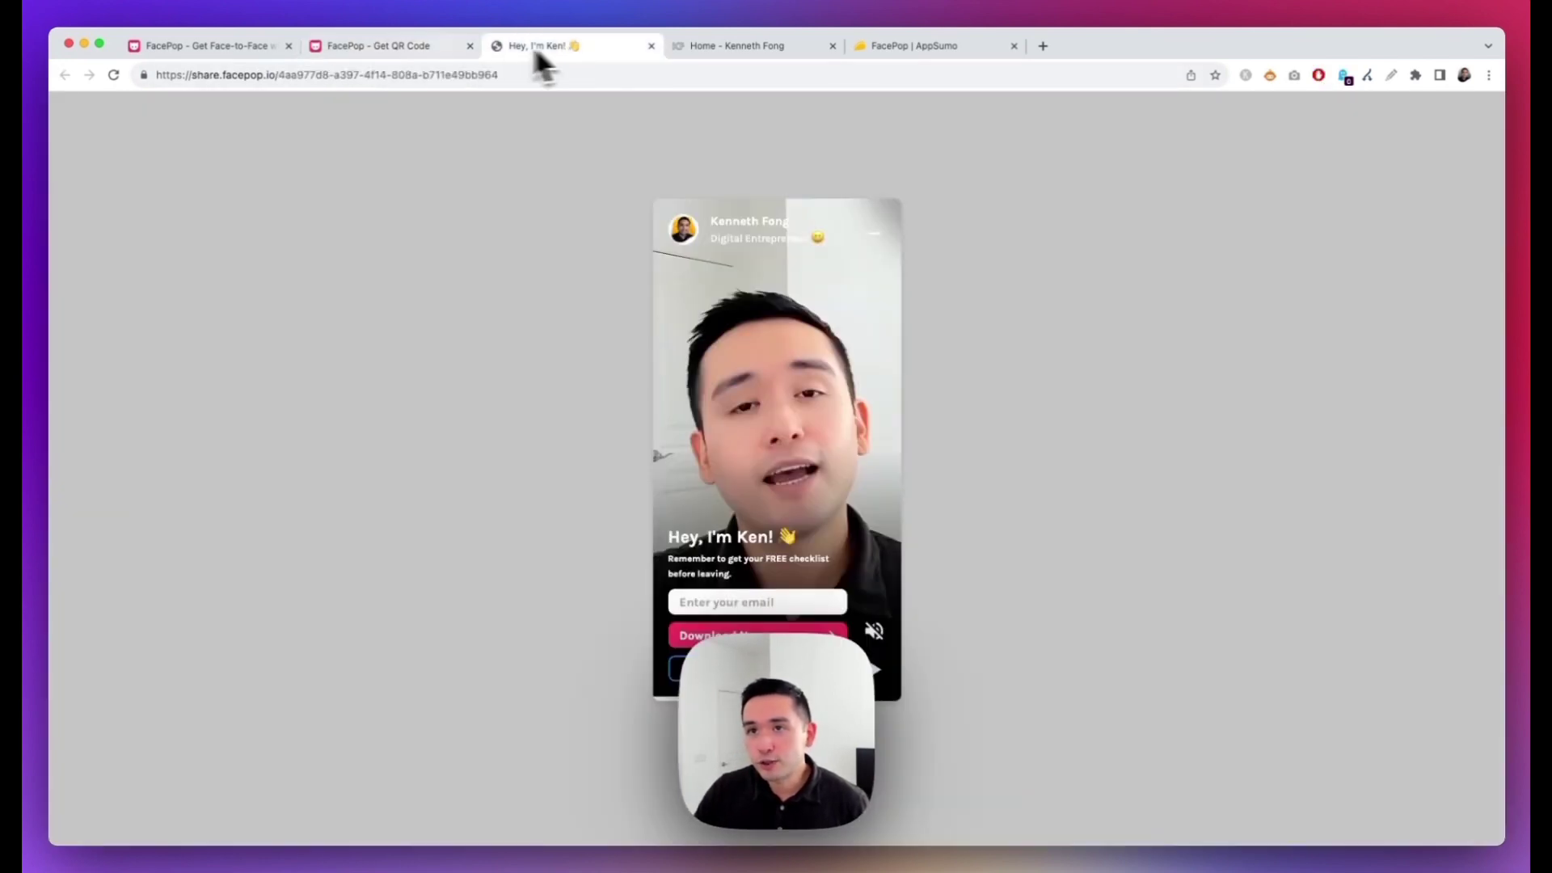
click(416, 50)
scroll(150, 517, down, 4)
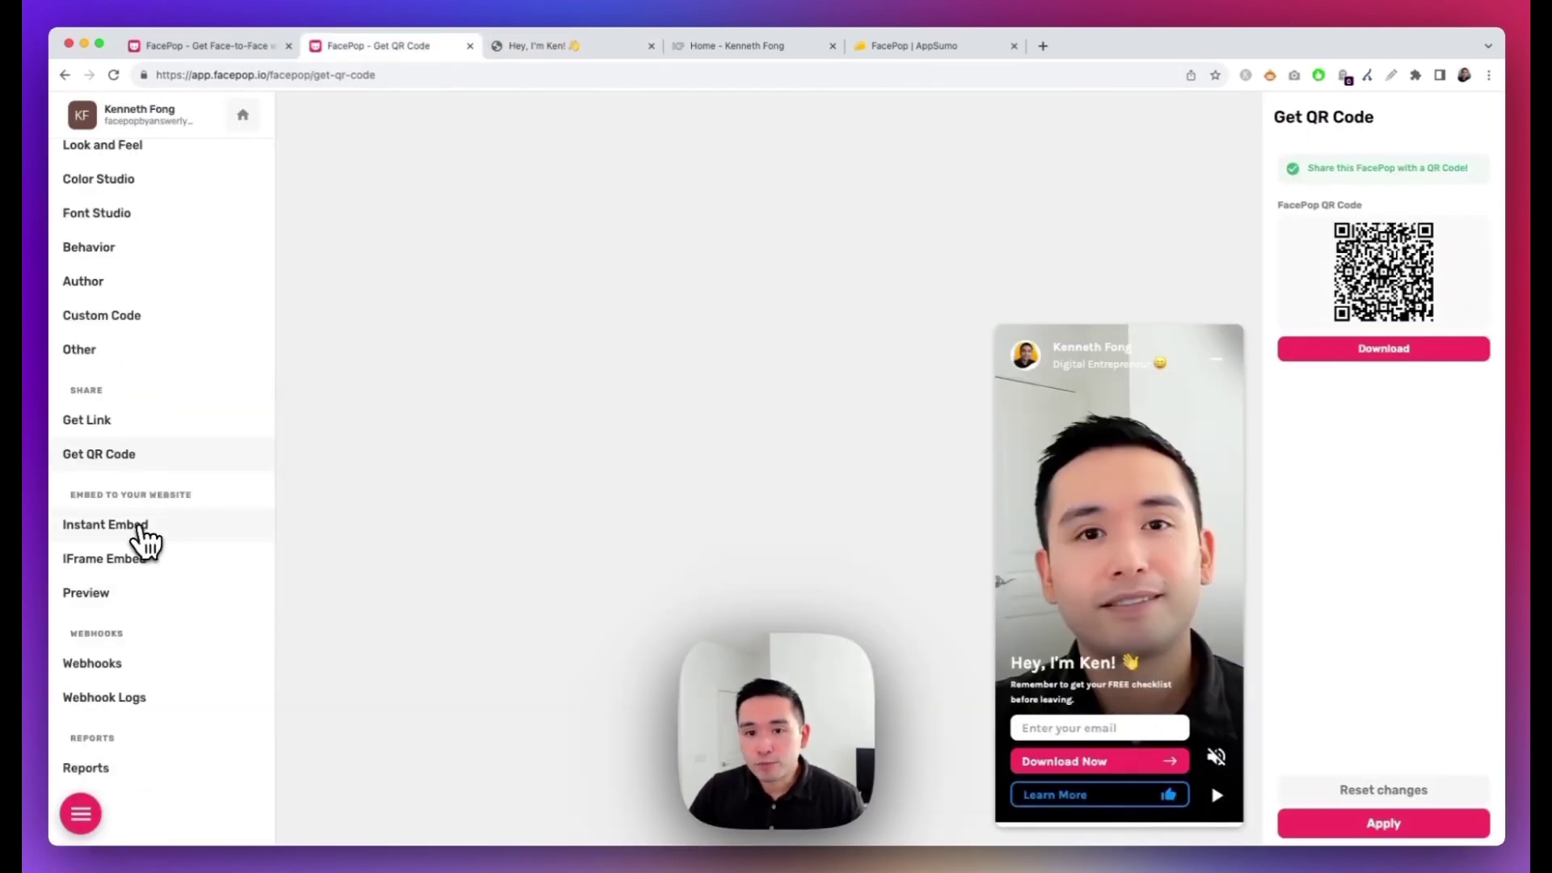
Check the Instant Embed options and expand the FacePop pop-up on kennethfong.com
click(139, 534)
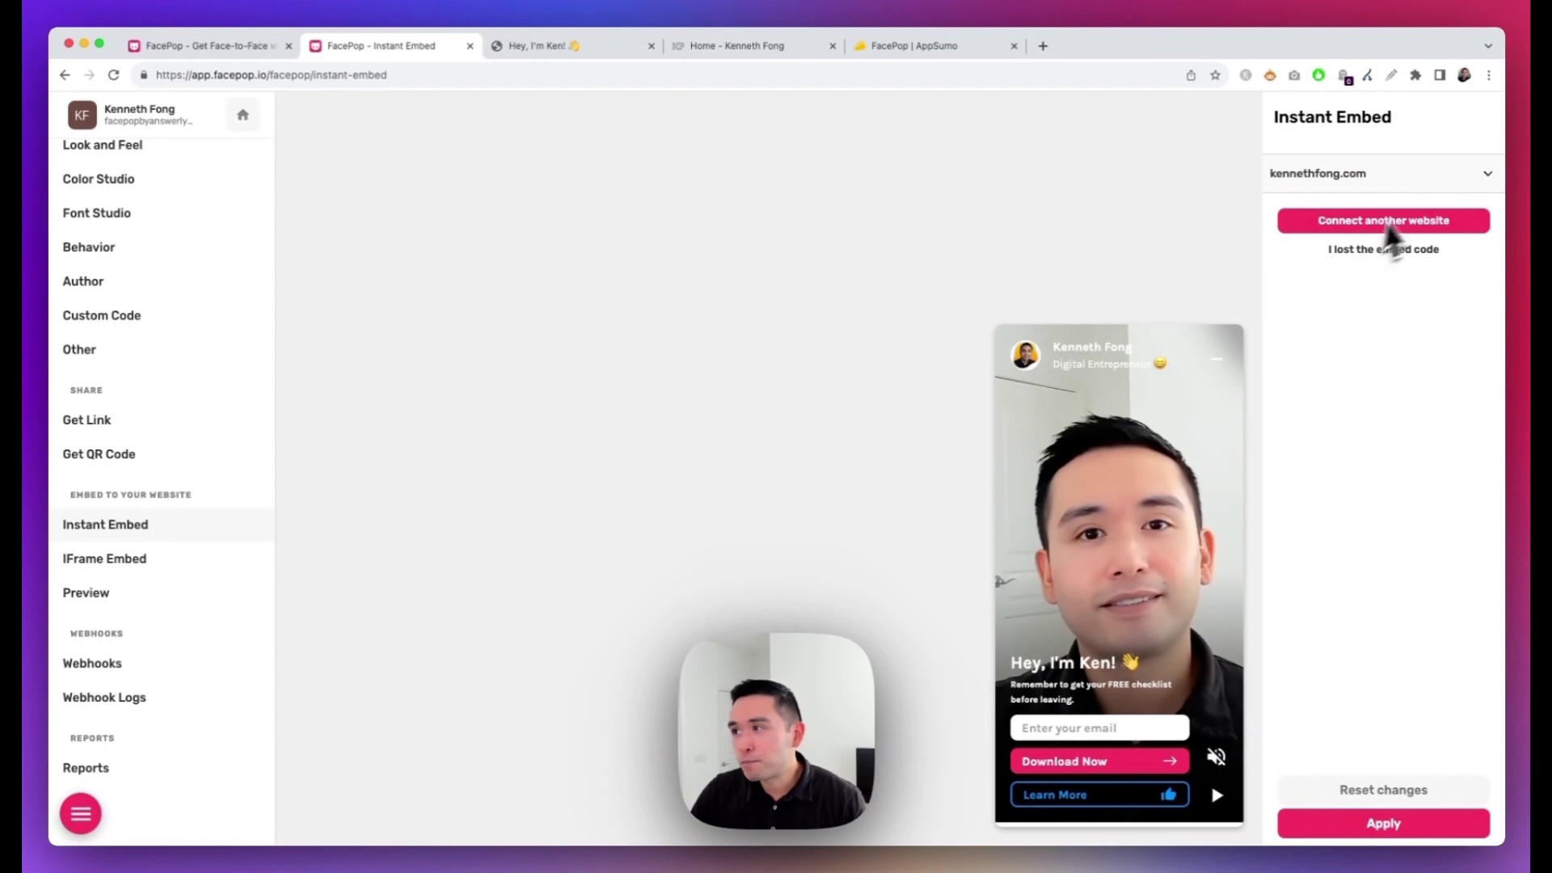
click(732, 52)
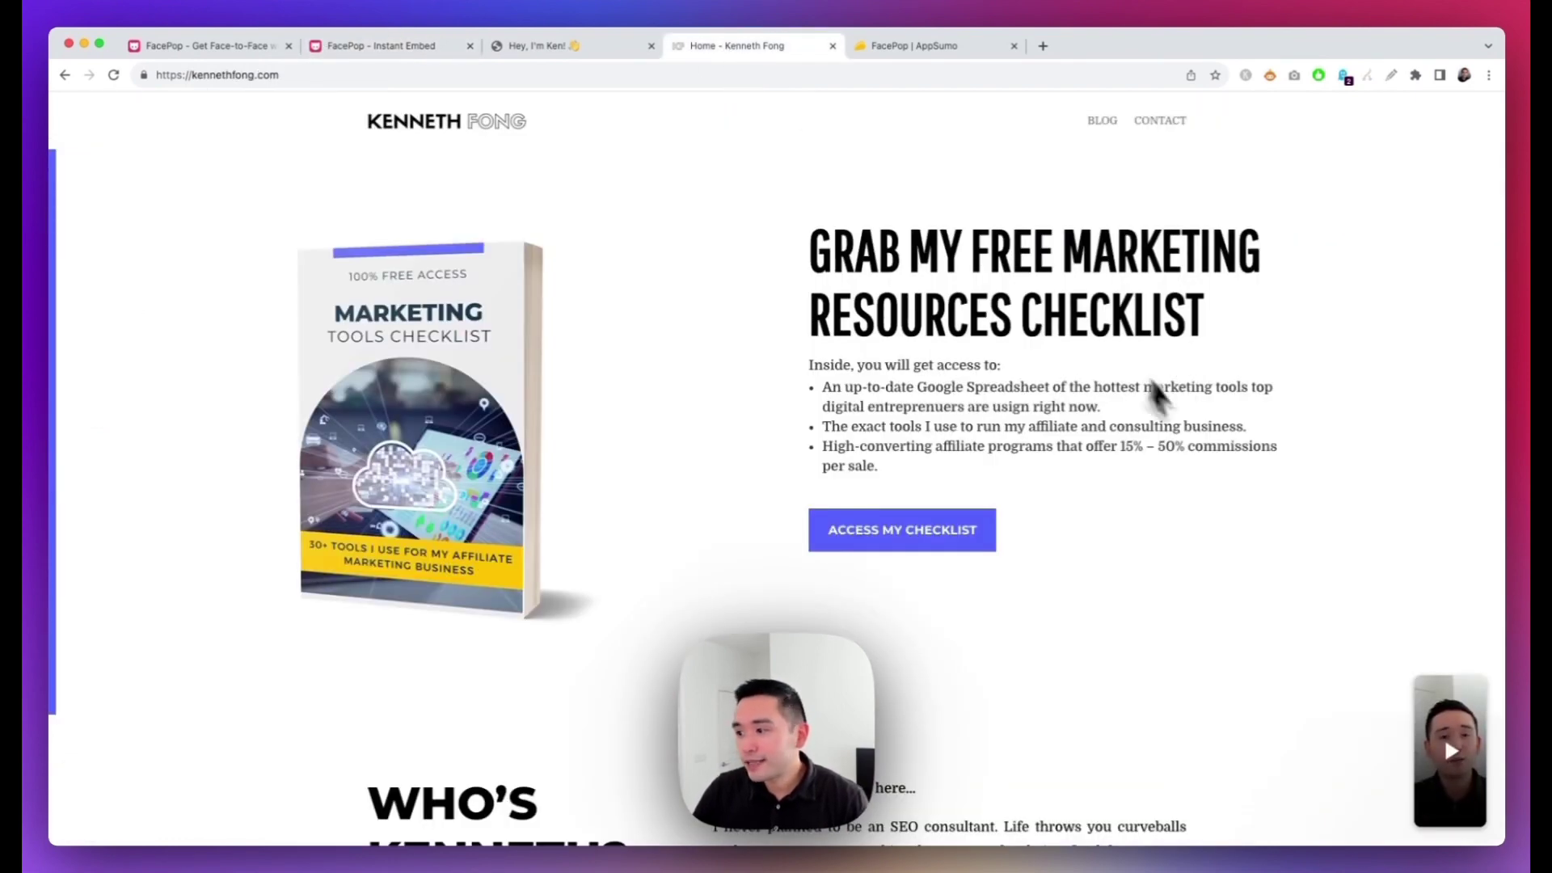
click(1449, 772)
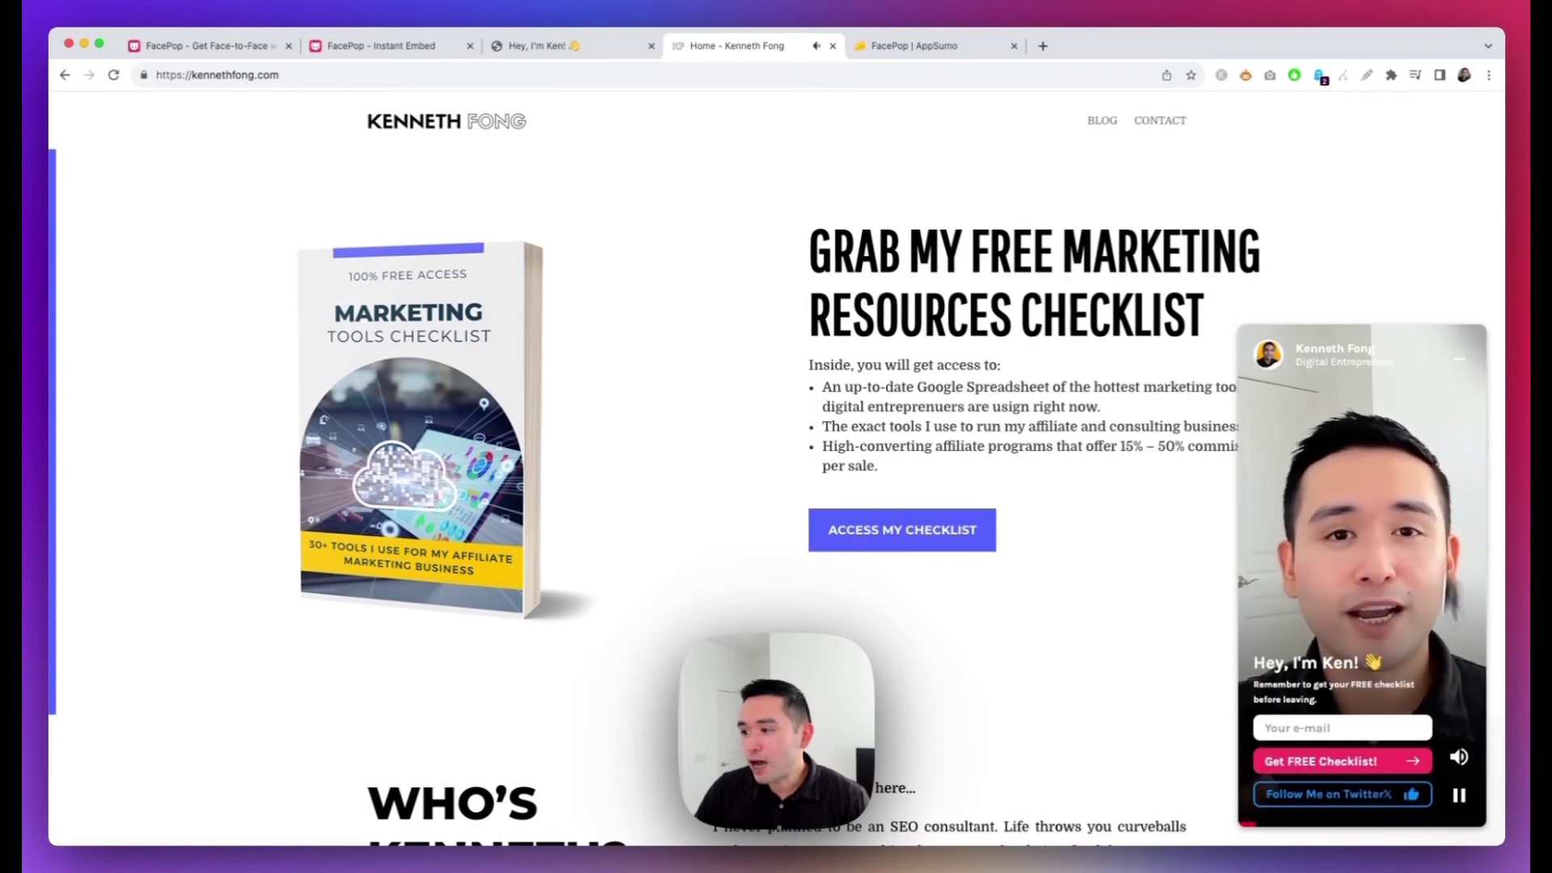
Mute and pause the pop-up video, then open the author's Twitter profile
click(1460, 759)
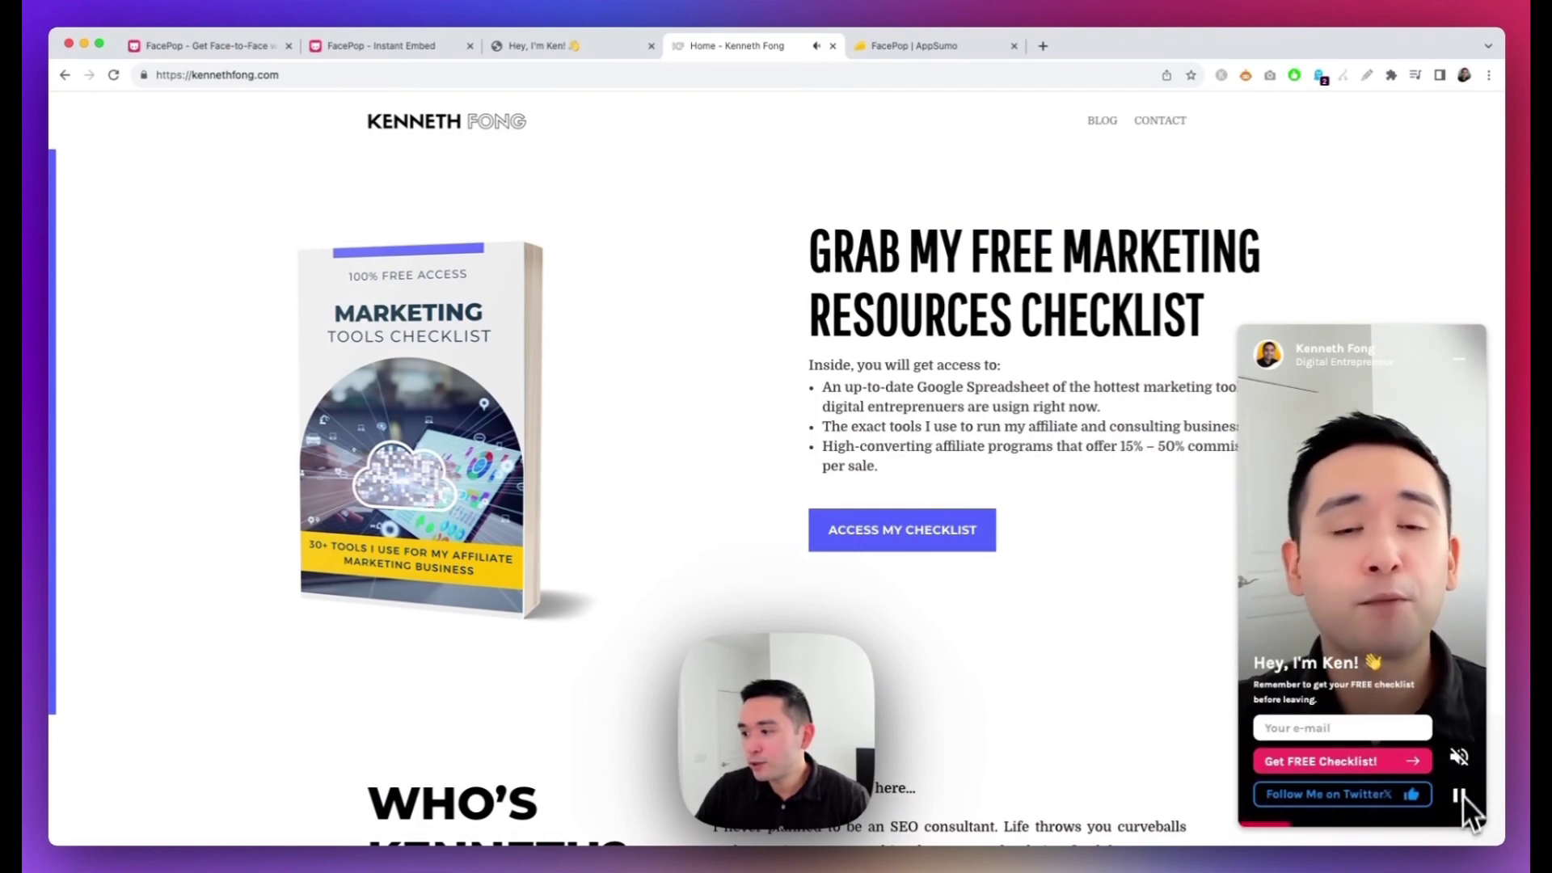
click(1461, 797)
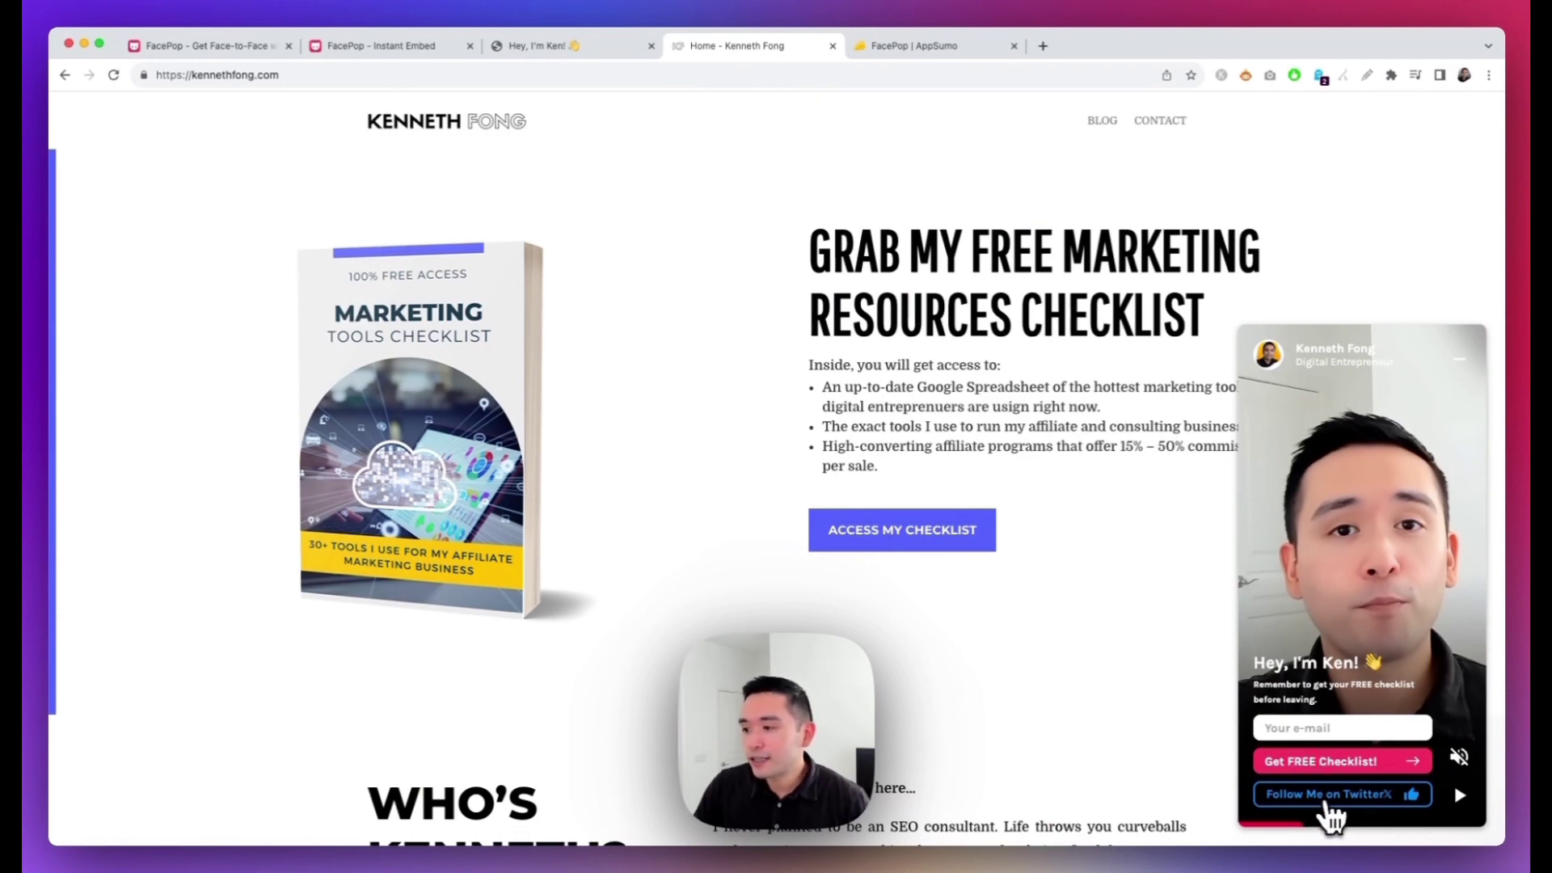
click(1328, 804)
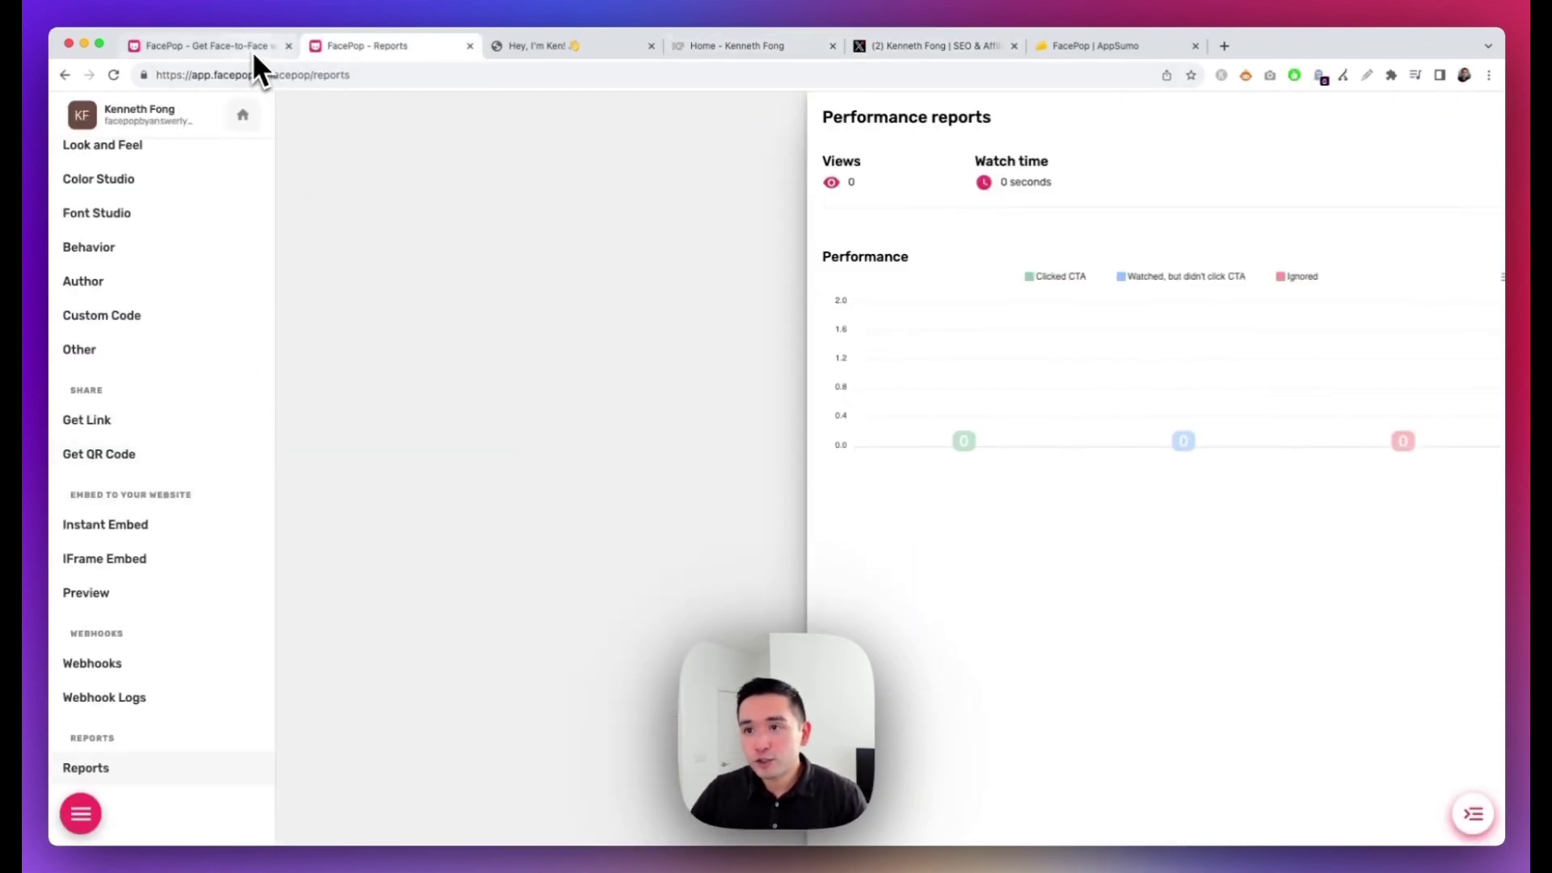
Open FacePop's pricing page and highlight the $0.00 Free plan title
click(254, 54)
scroll(831, 226, up, 3)
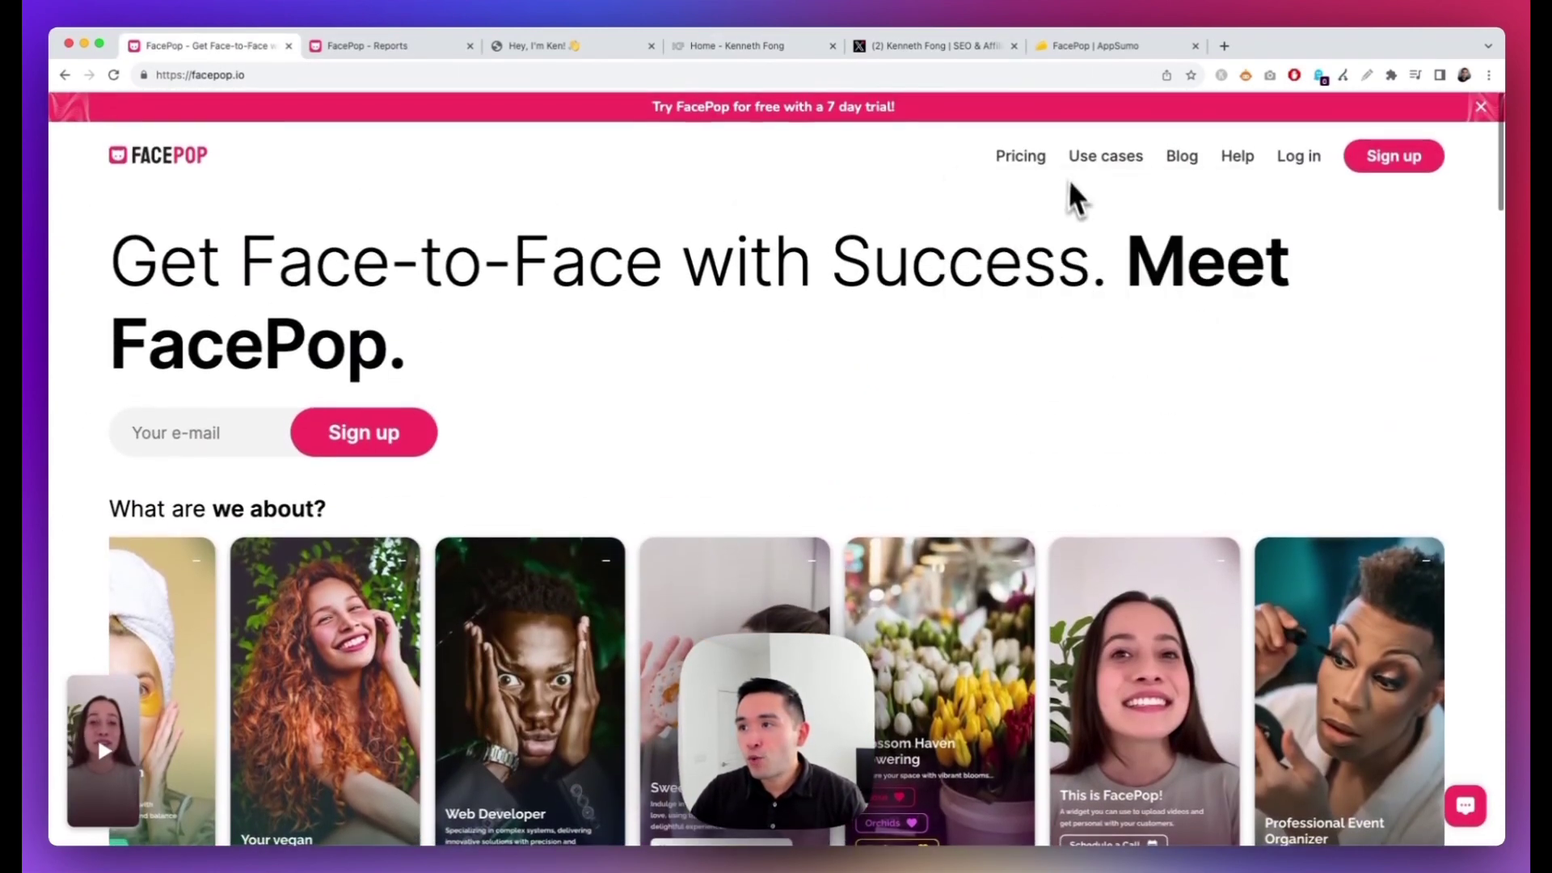
click(1025, 159)
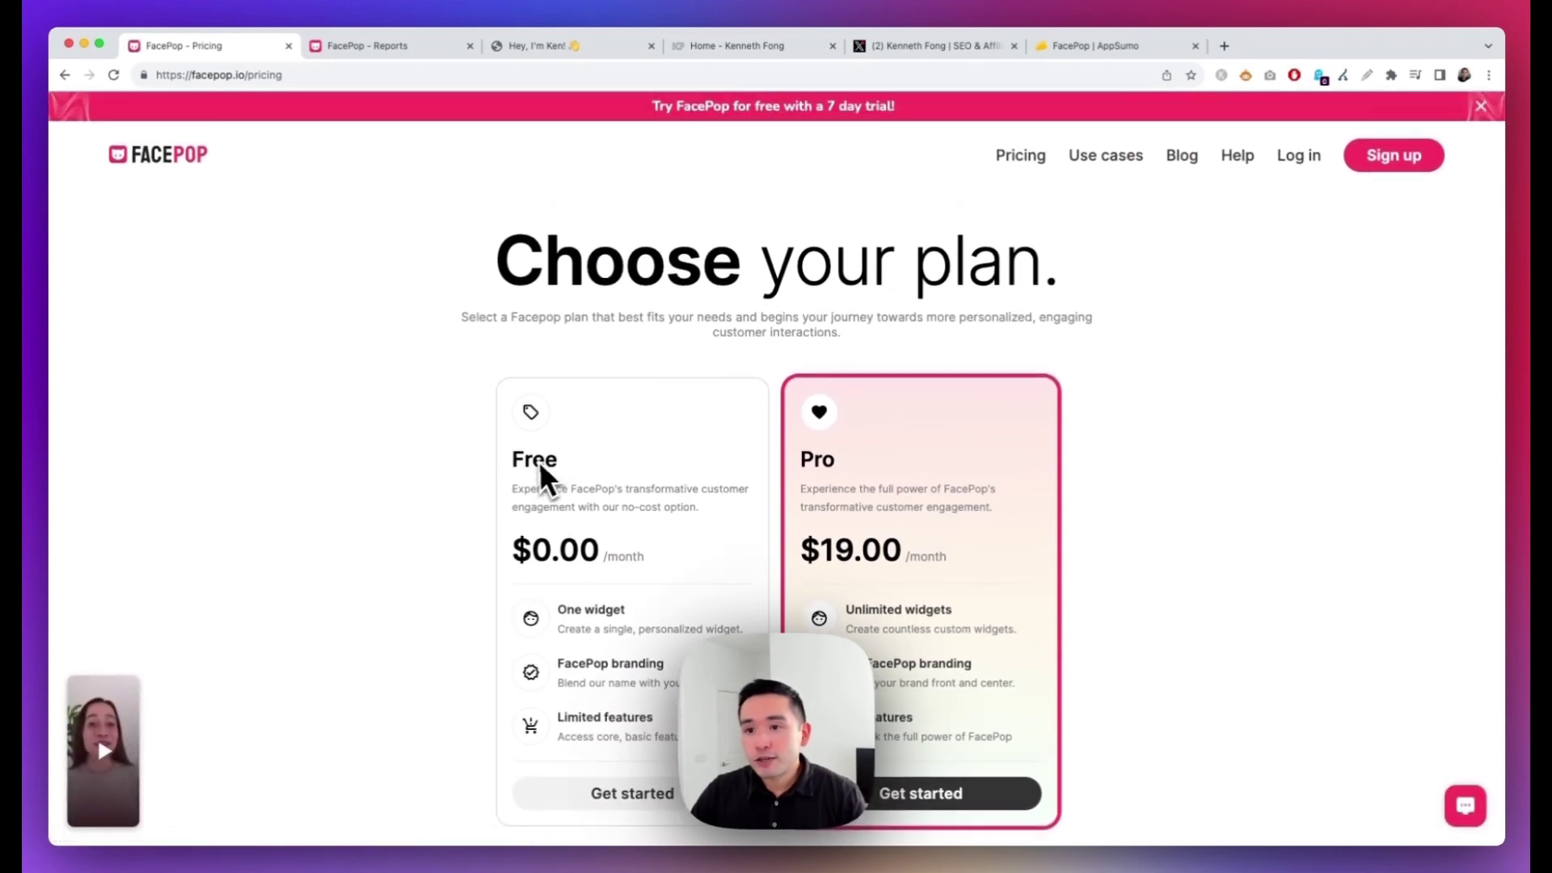
double_click(542, 467)
Highlight the $19.00/month Pro plan's unlimited widgets, no-branding and all-features lines, then view the AppSumo deal
scroll(651, 481, down, 3)
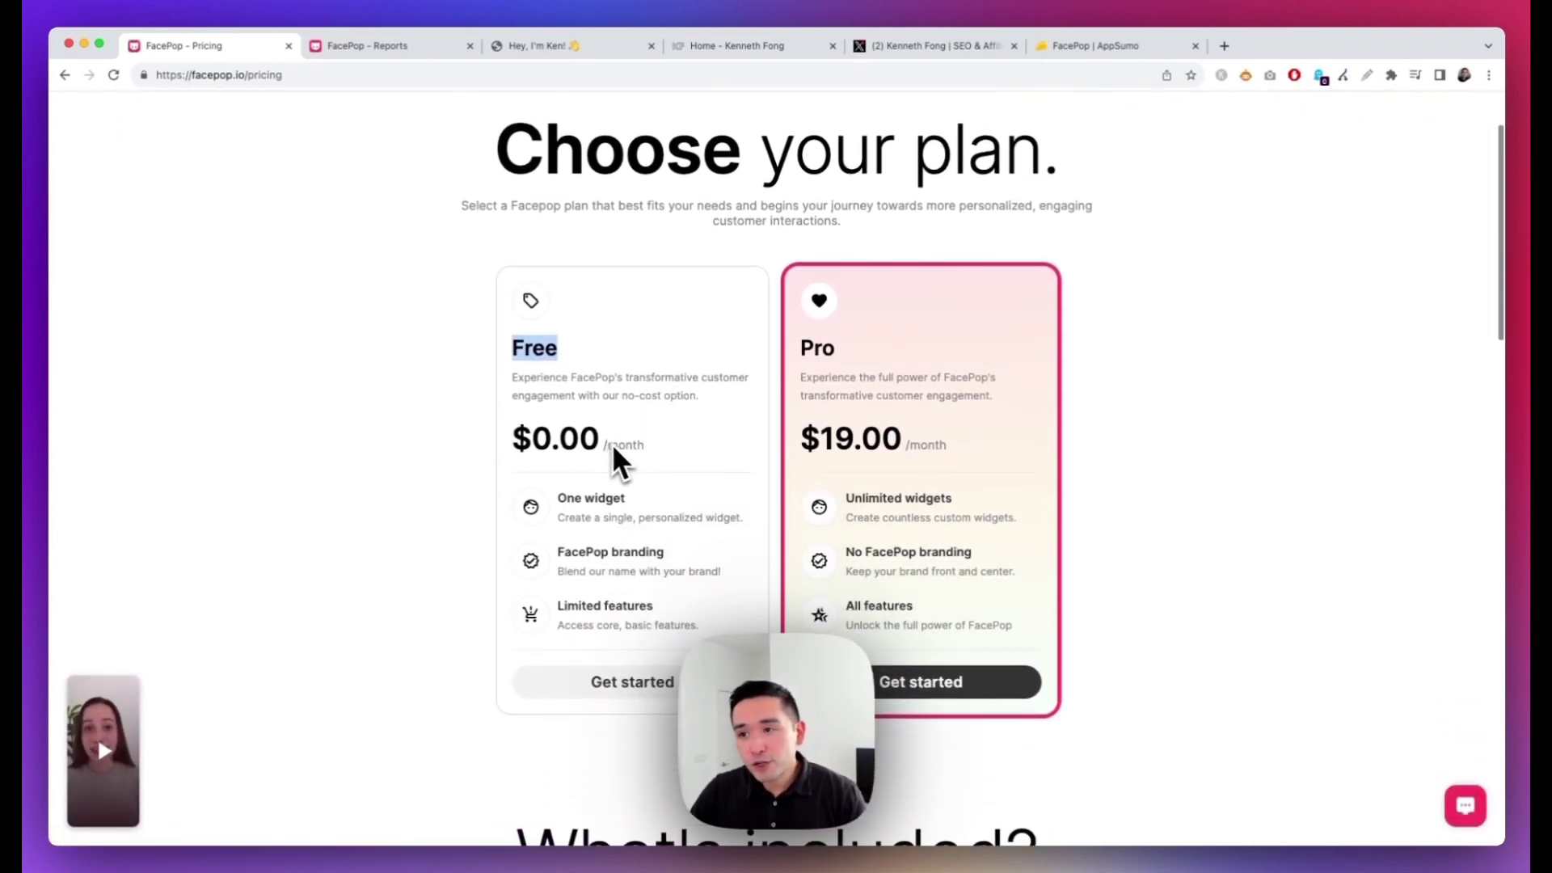
drag(857, 503, 972, 508)
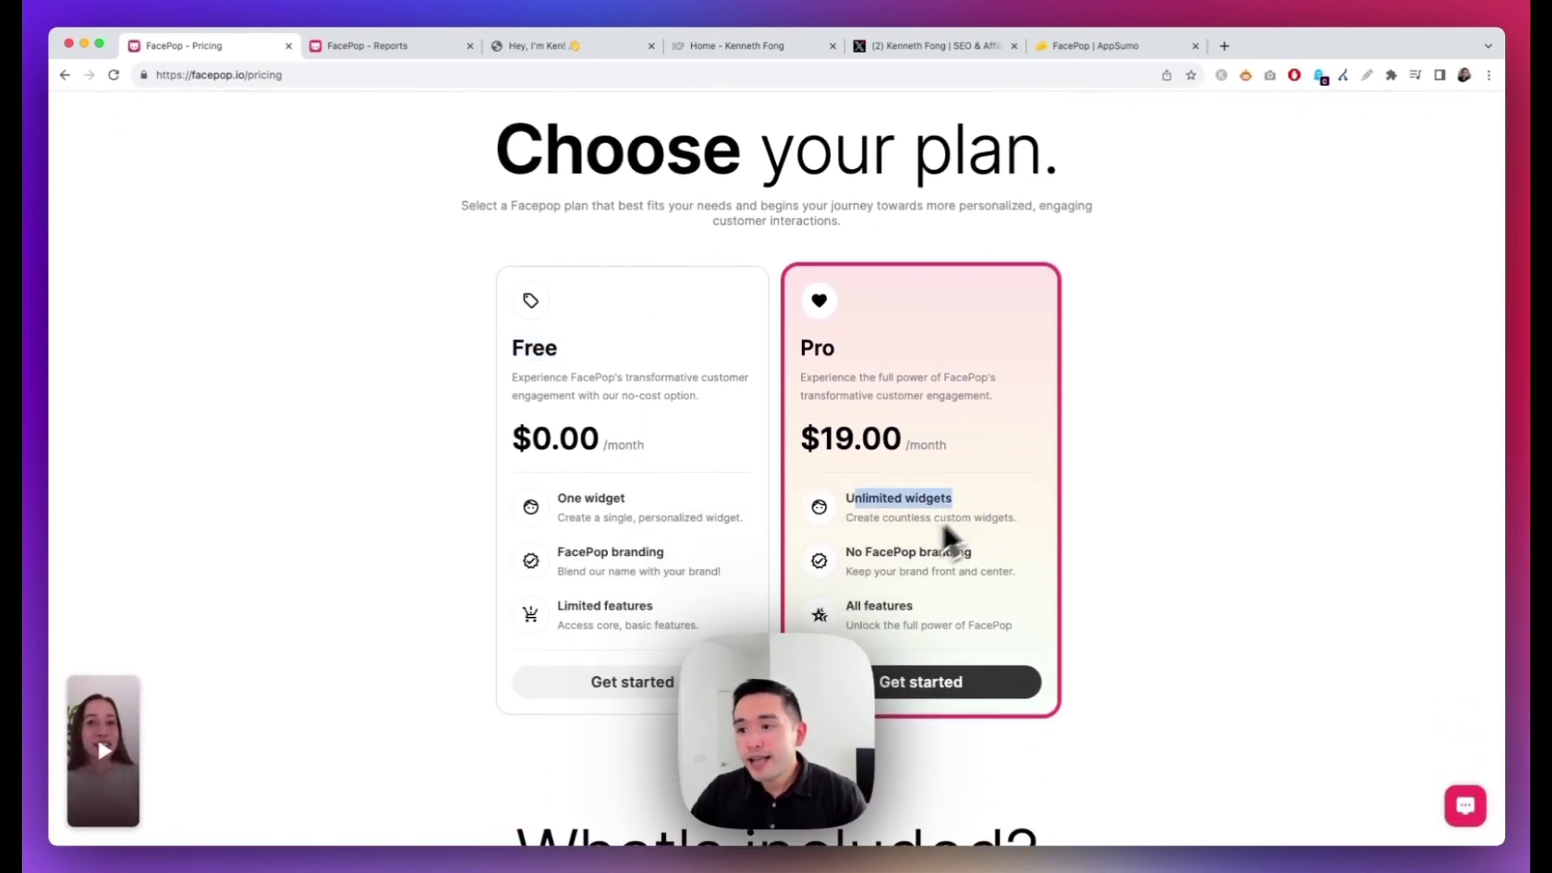
drag(845, 552, 970, 554)
drag(855, 608, 914, 608)
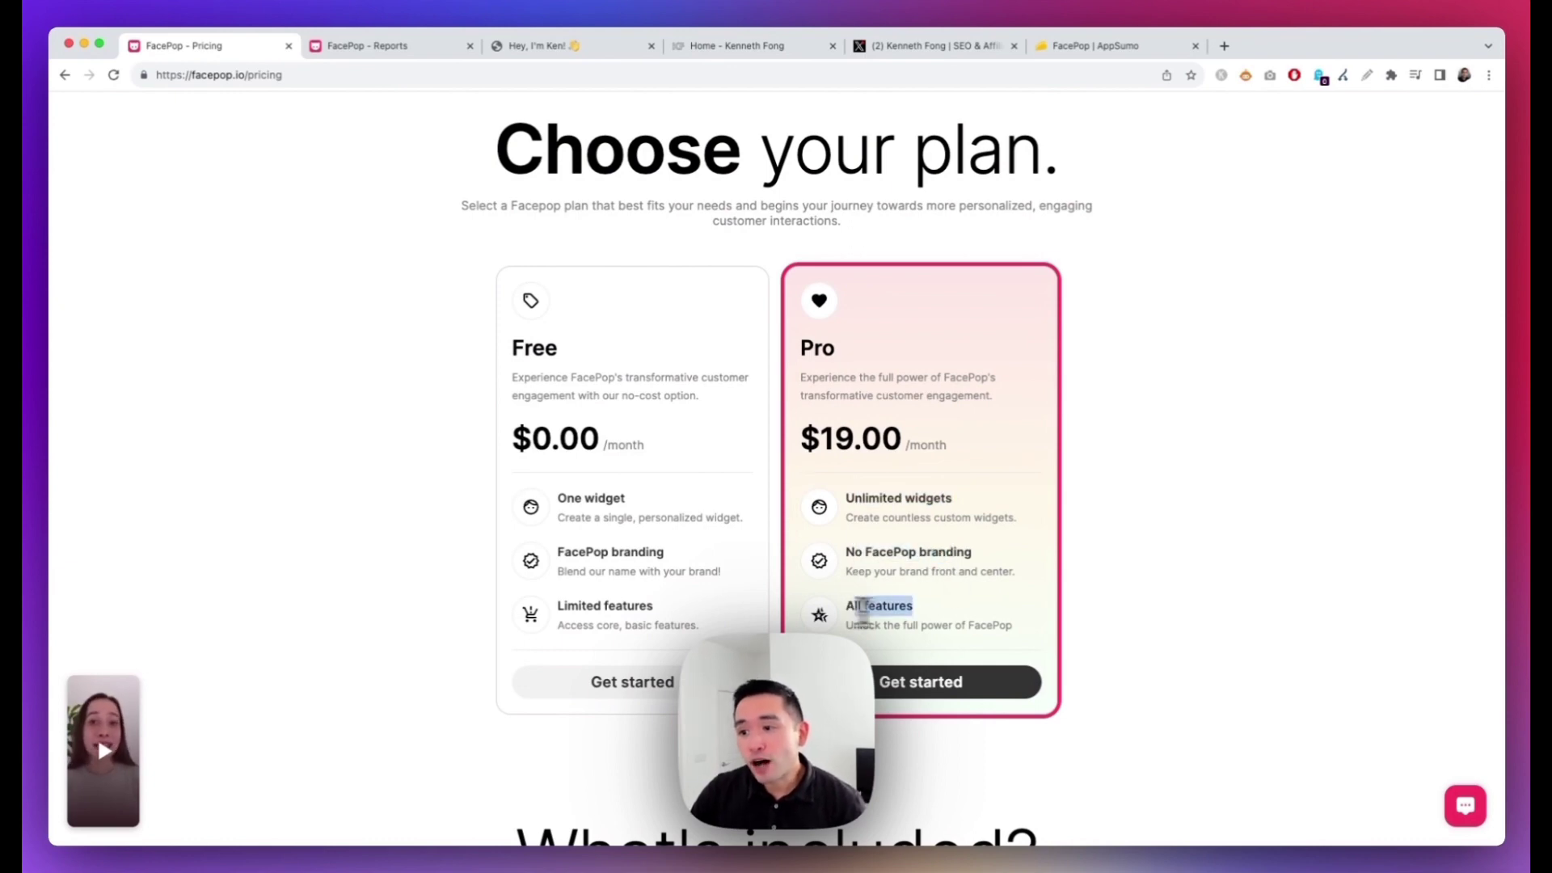
scroll(918, 409, up, 1)
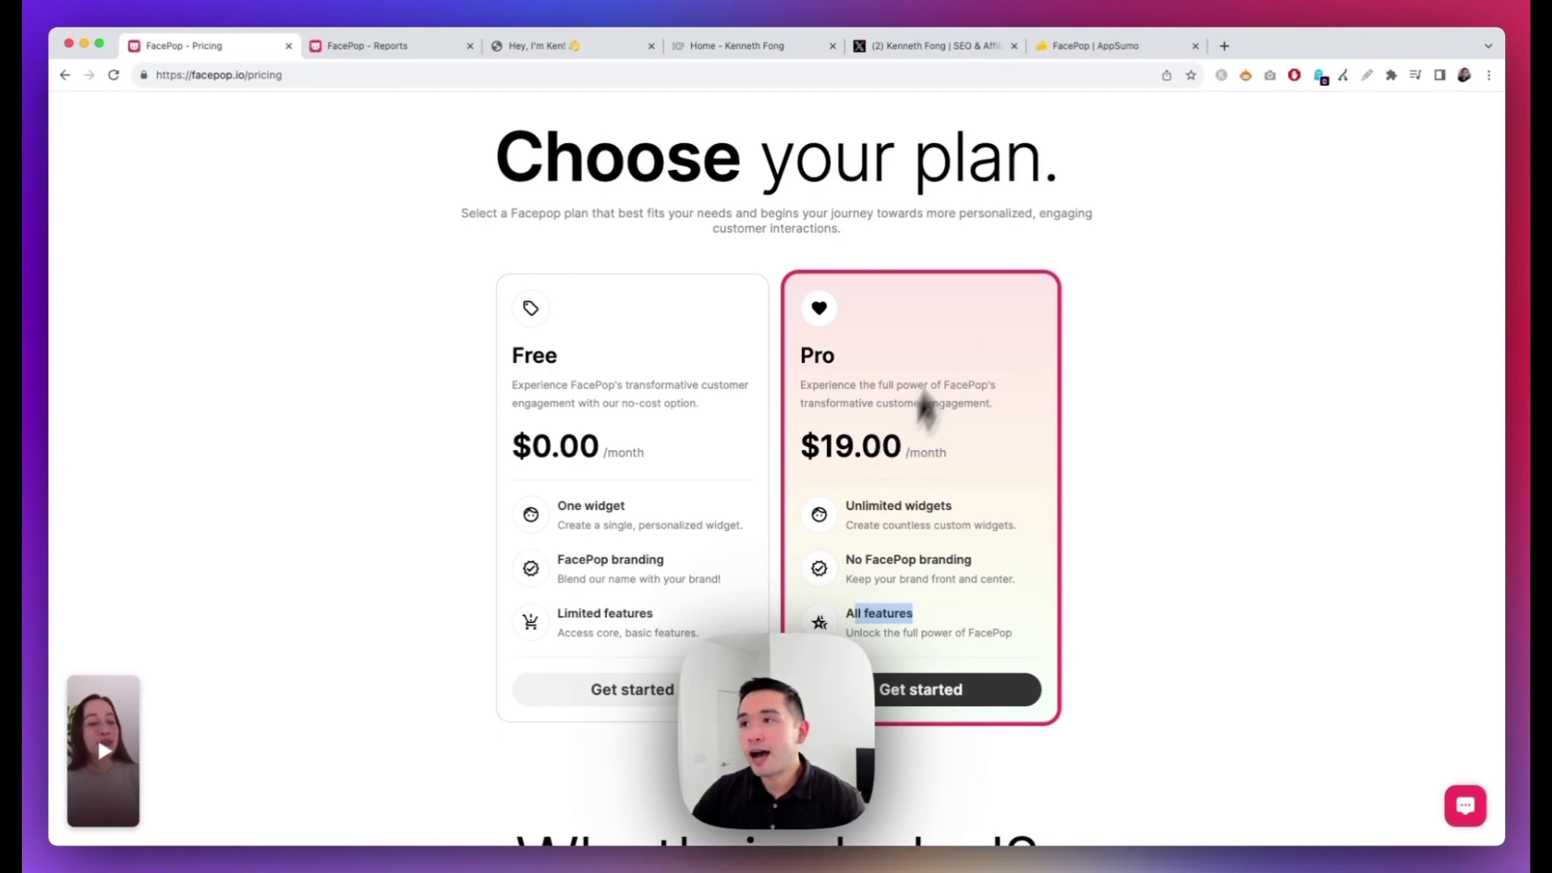
click(1103, 49)
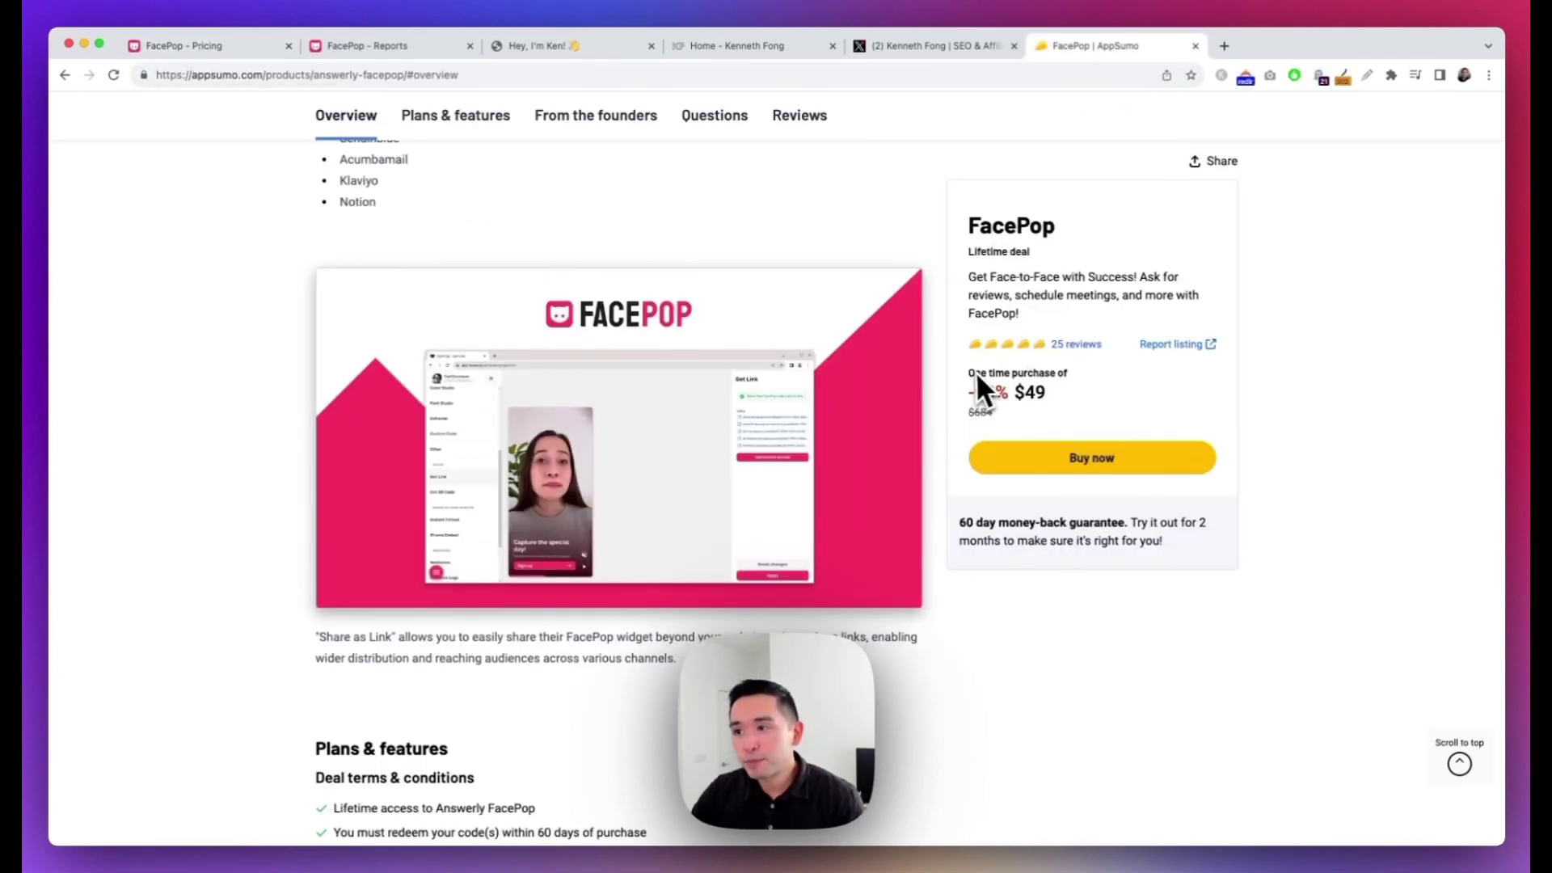
Review the deal's Plans & features, highlighting 3 Workspaces and the Each Additional Code traffic note
scroll(1059, 393, down, 7)
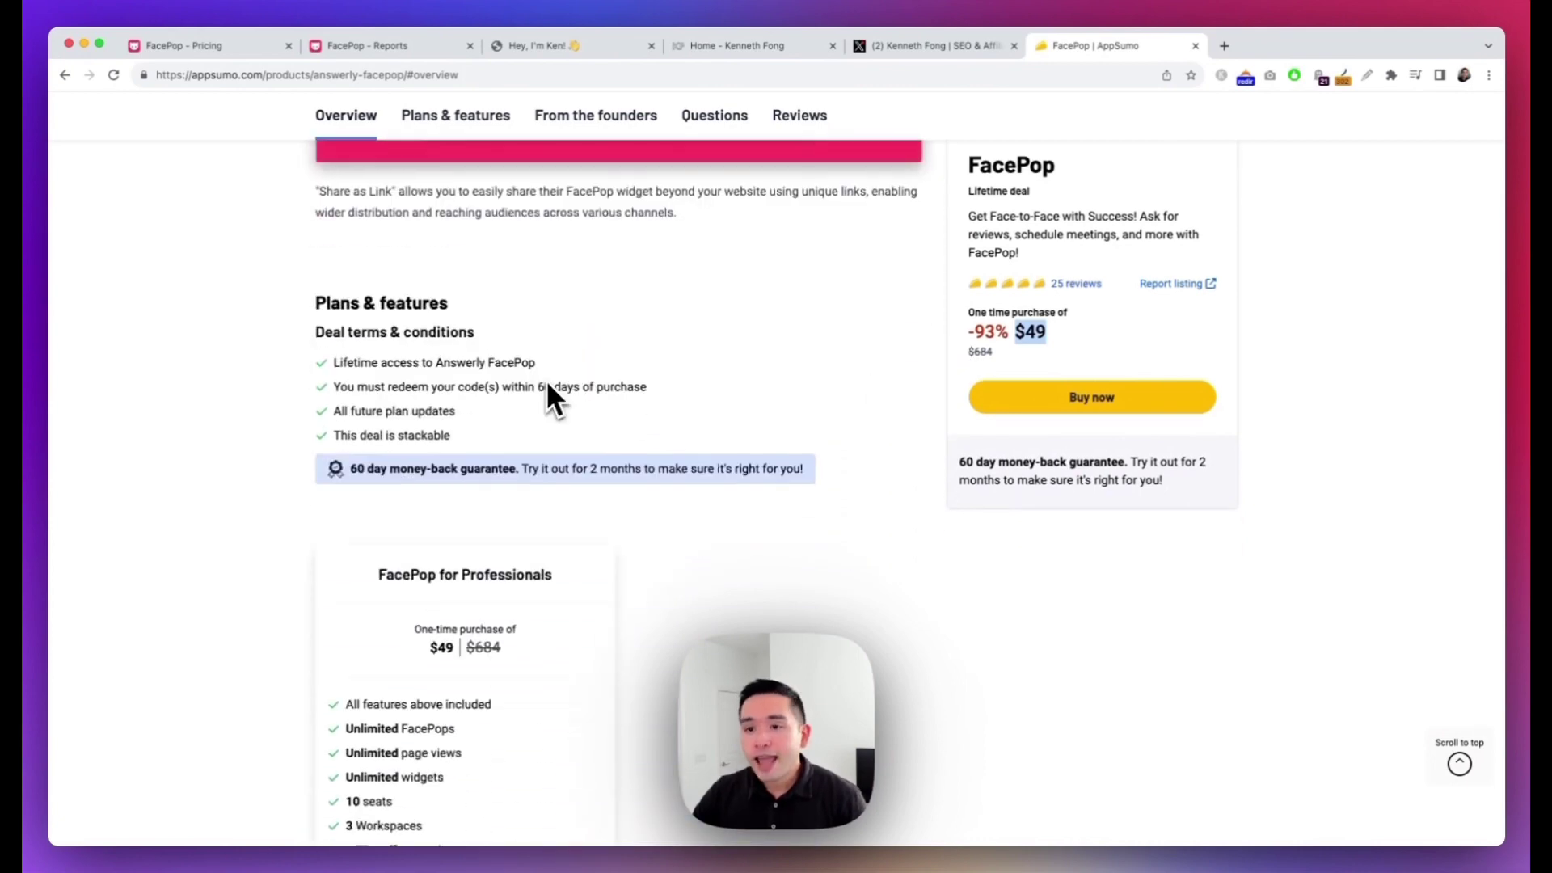
scroll(547, 396, down, 3)
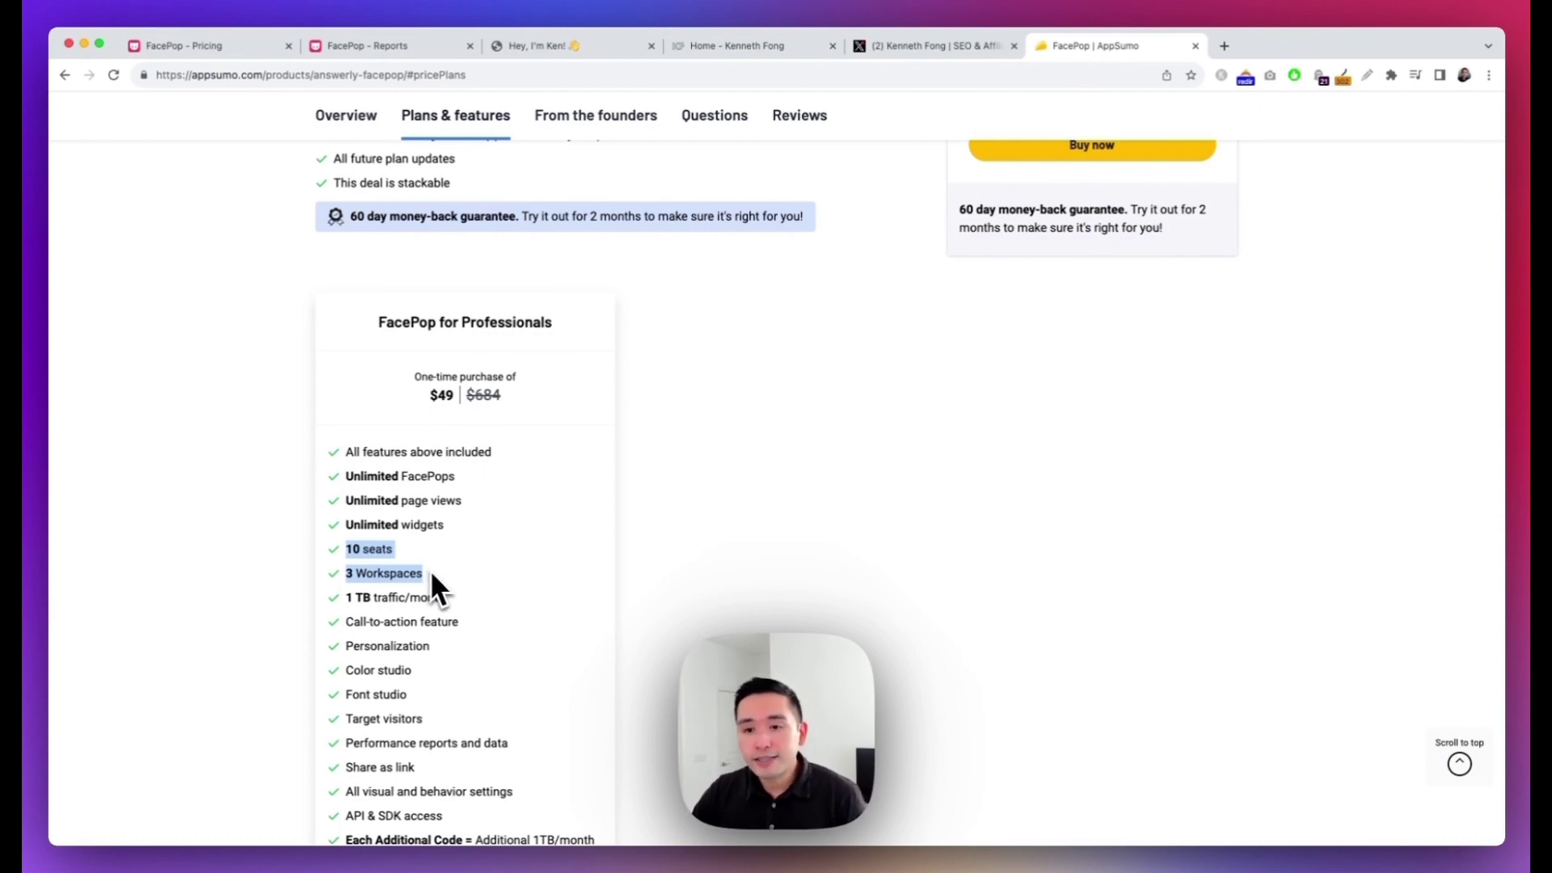
drag(429, 574, 338, 575)
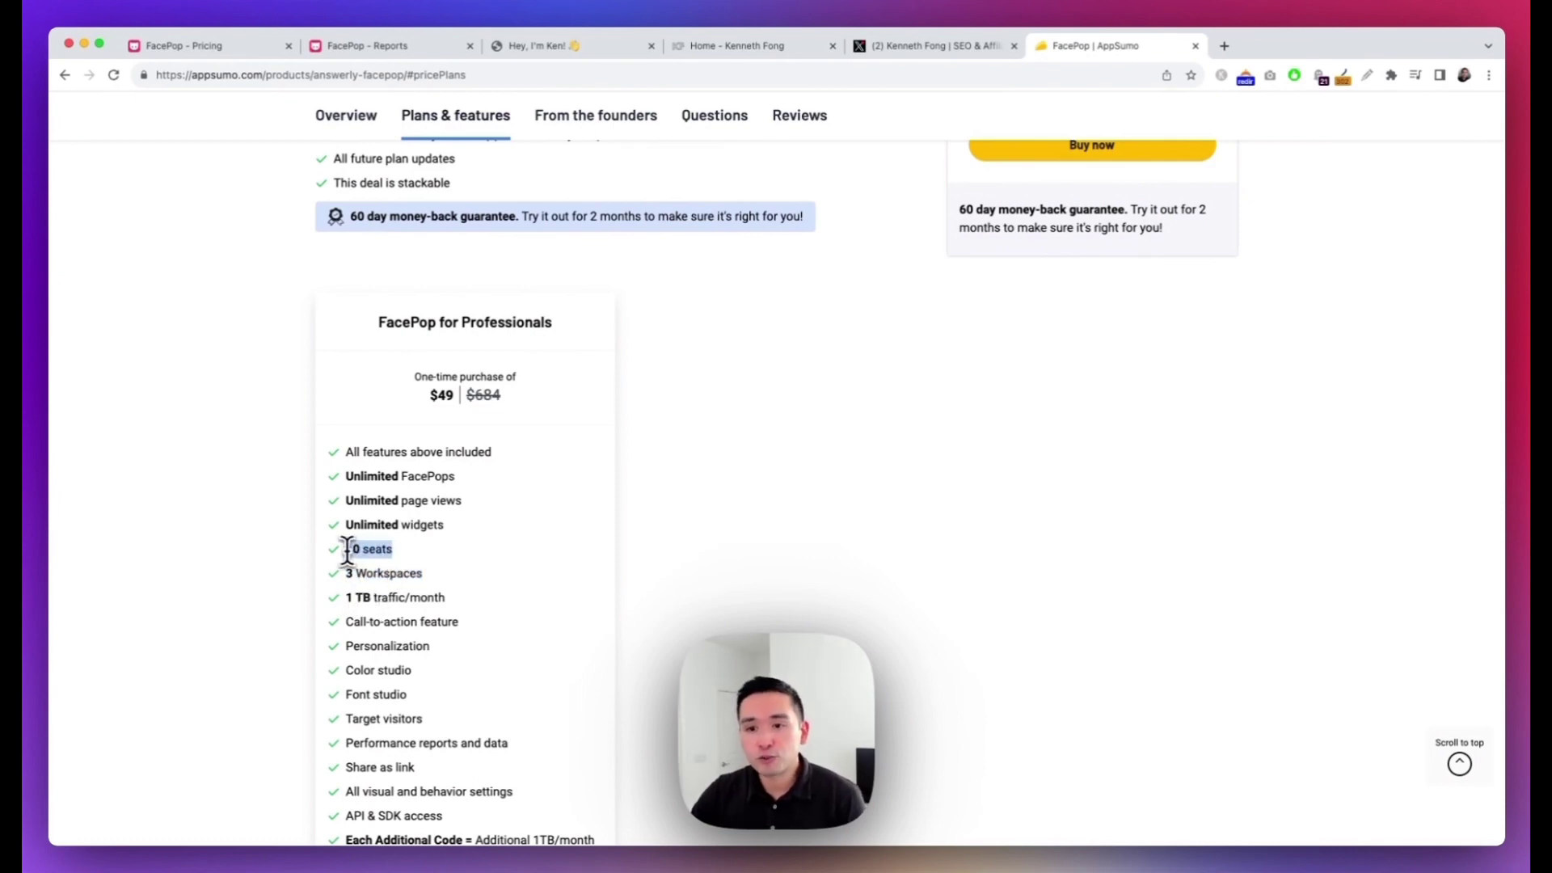
scroll(353, 549, down, 3)
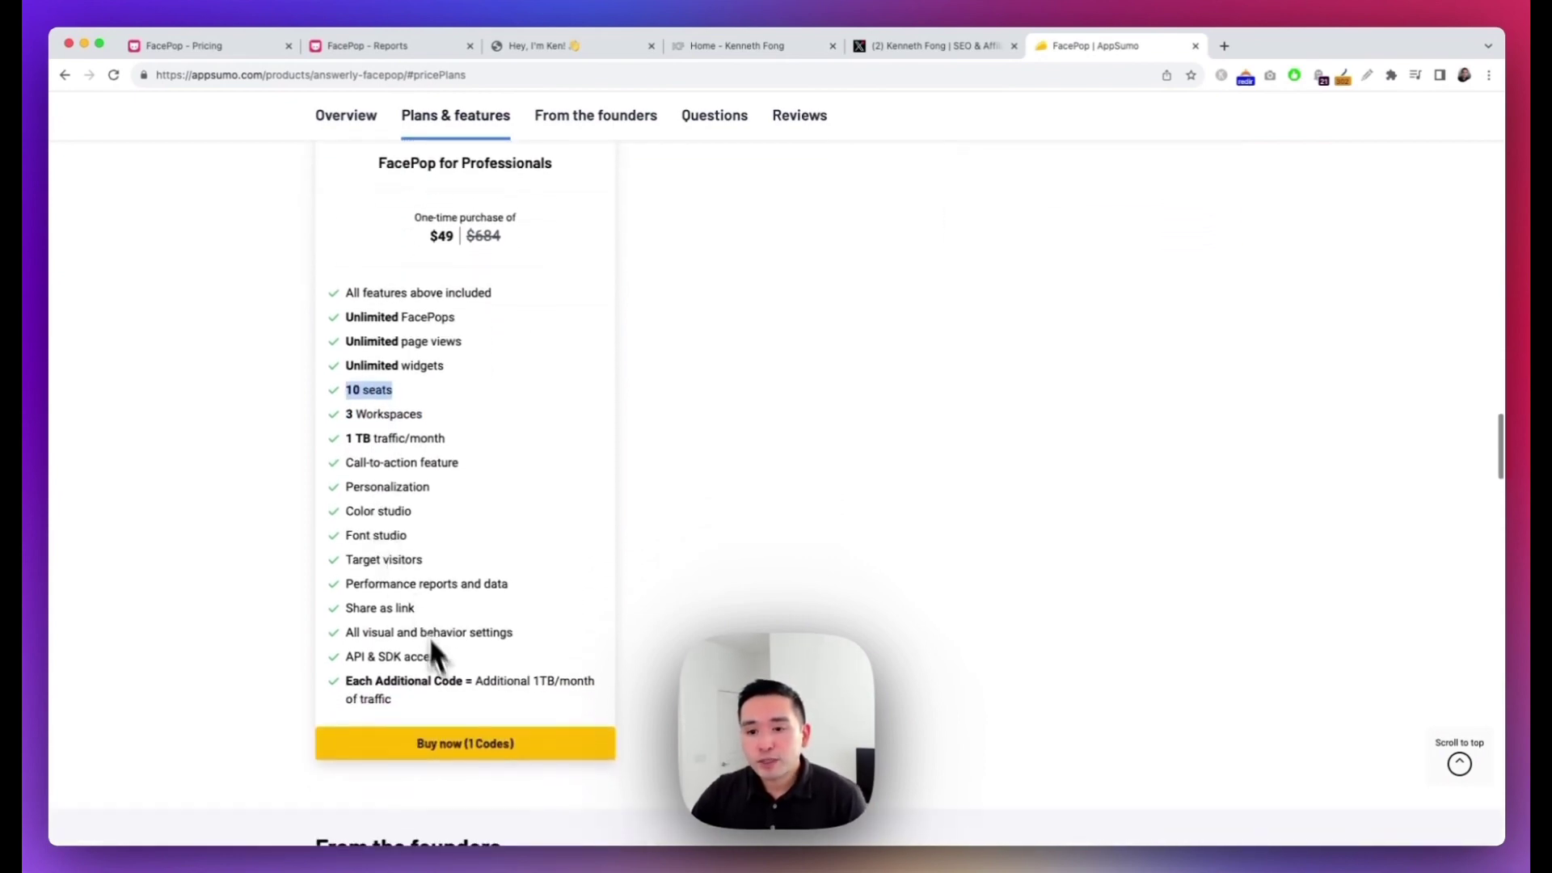
drag(346, 680, 477, 682)
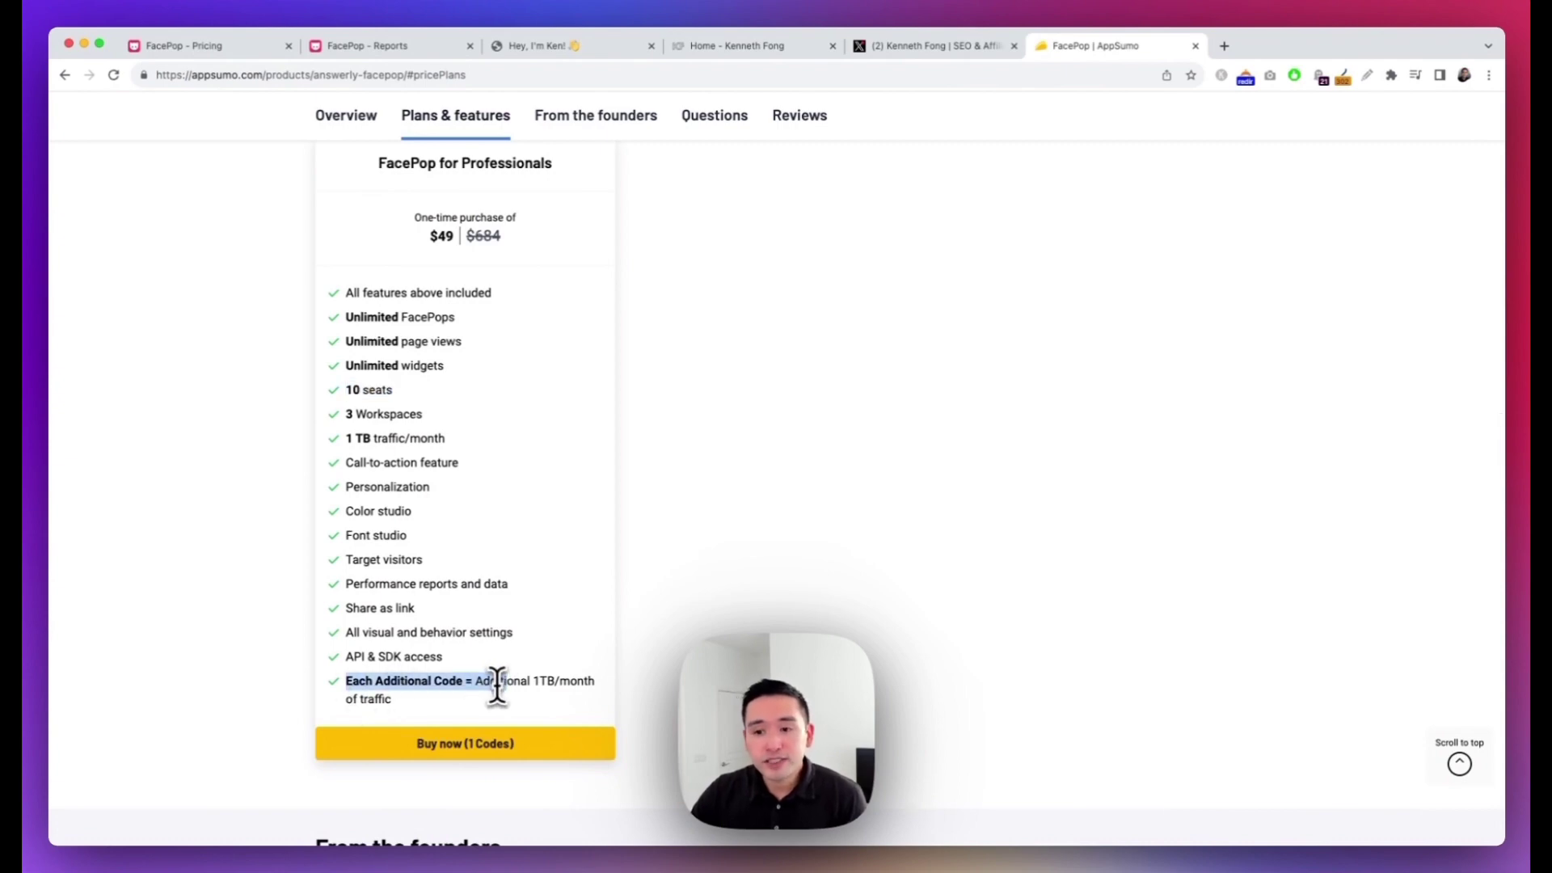
click(542, 683)
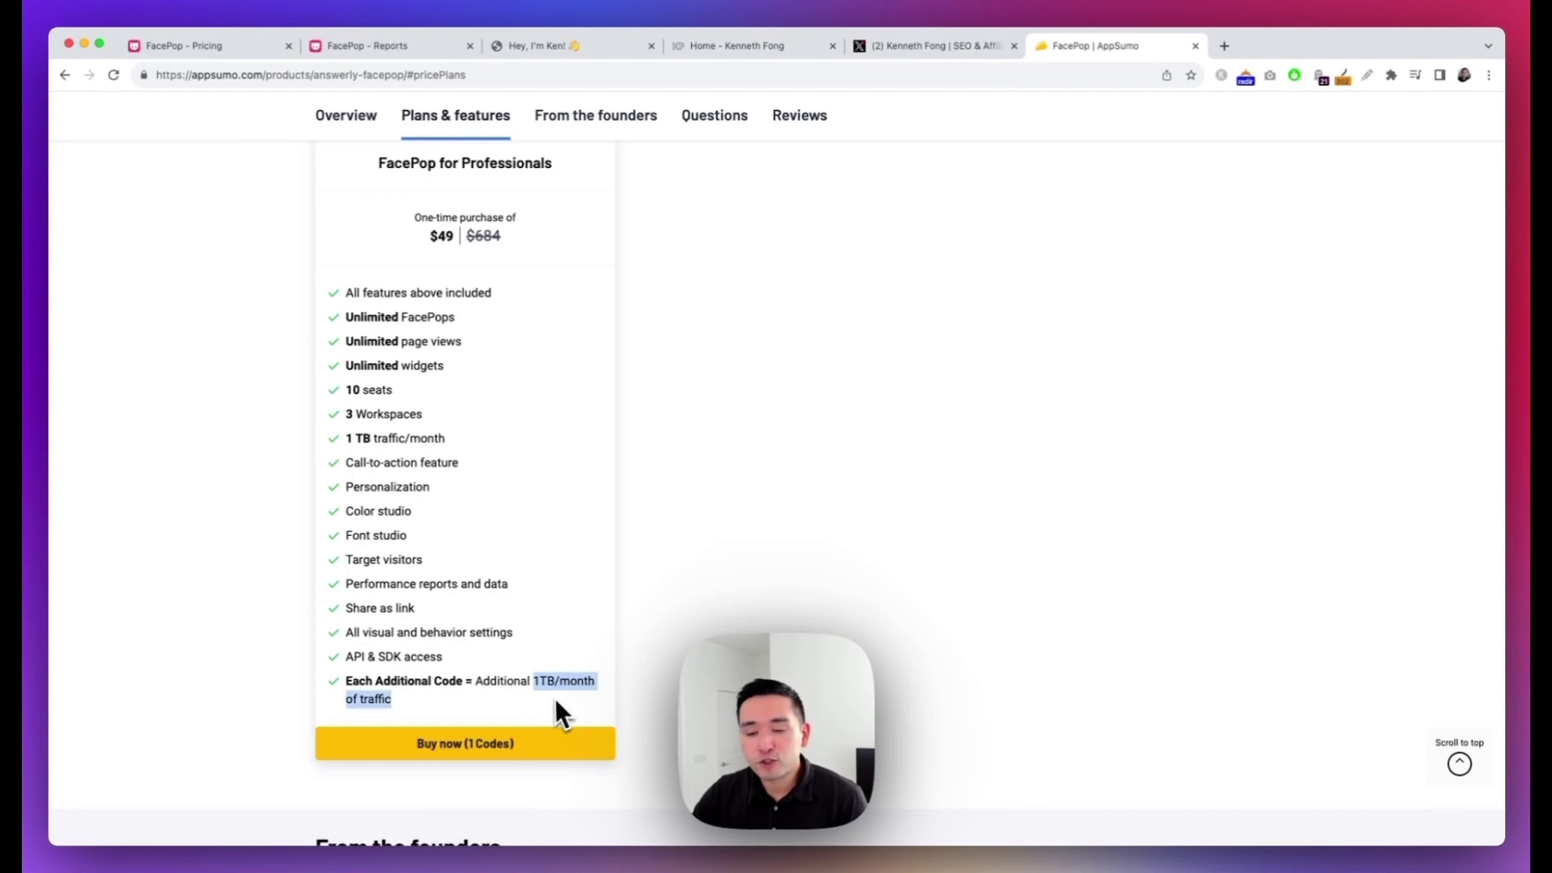
scroll(495, 574, up, 5)
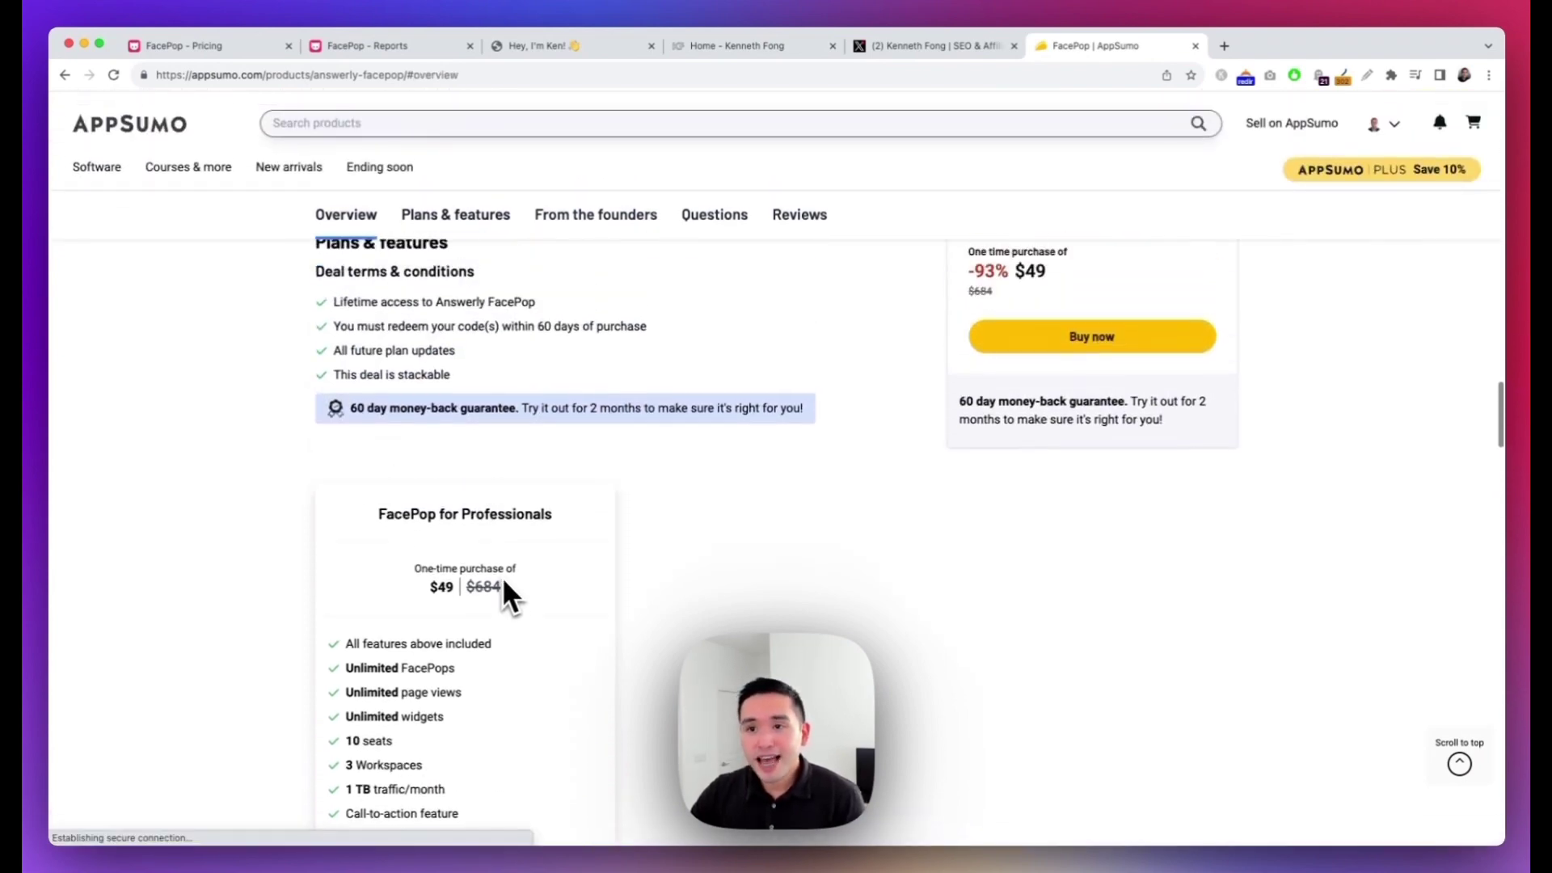
Scroll back to the deal's Overview with the -93% $49 price and integrations list
scroll(502, 575, up, 2)
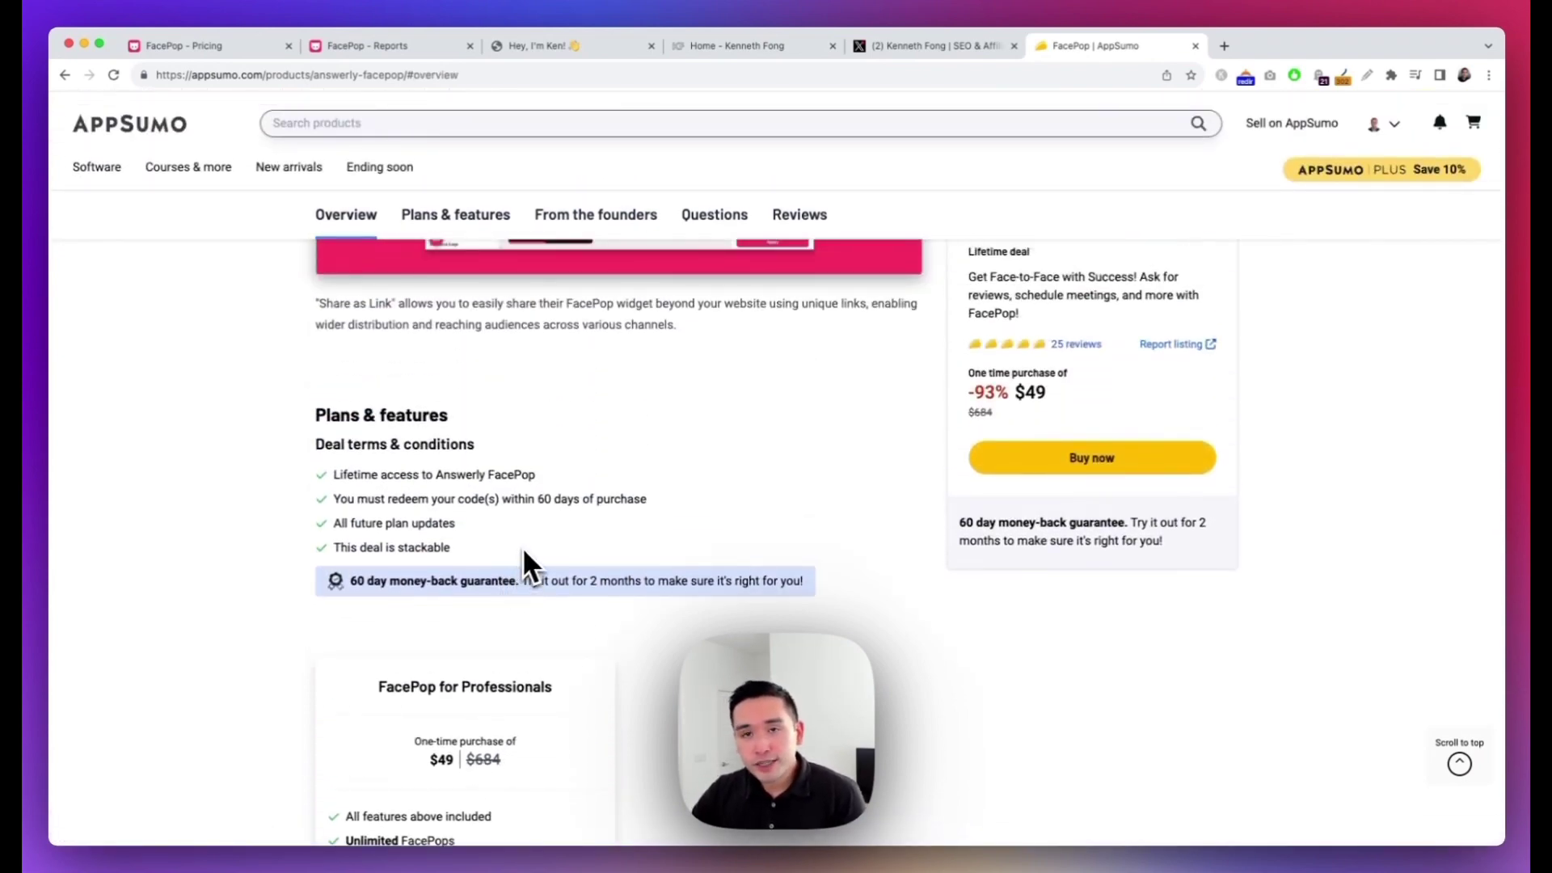
scroll(530, 549, up, 4)
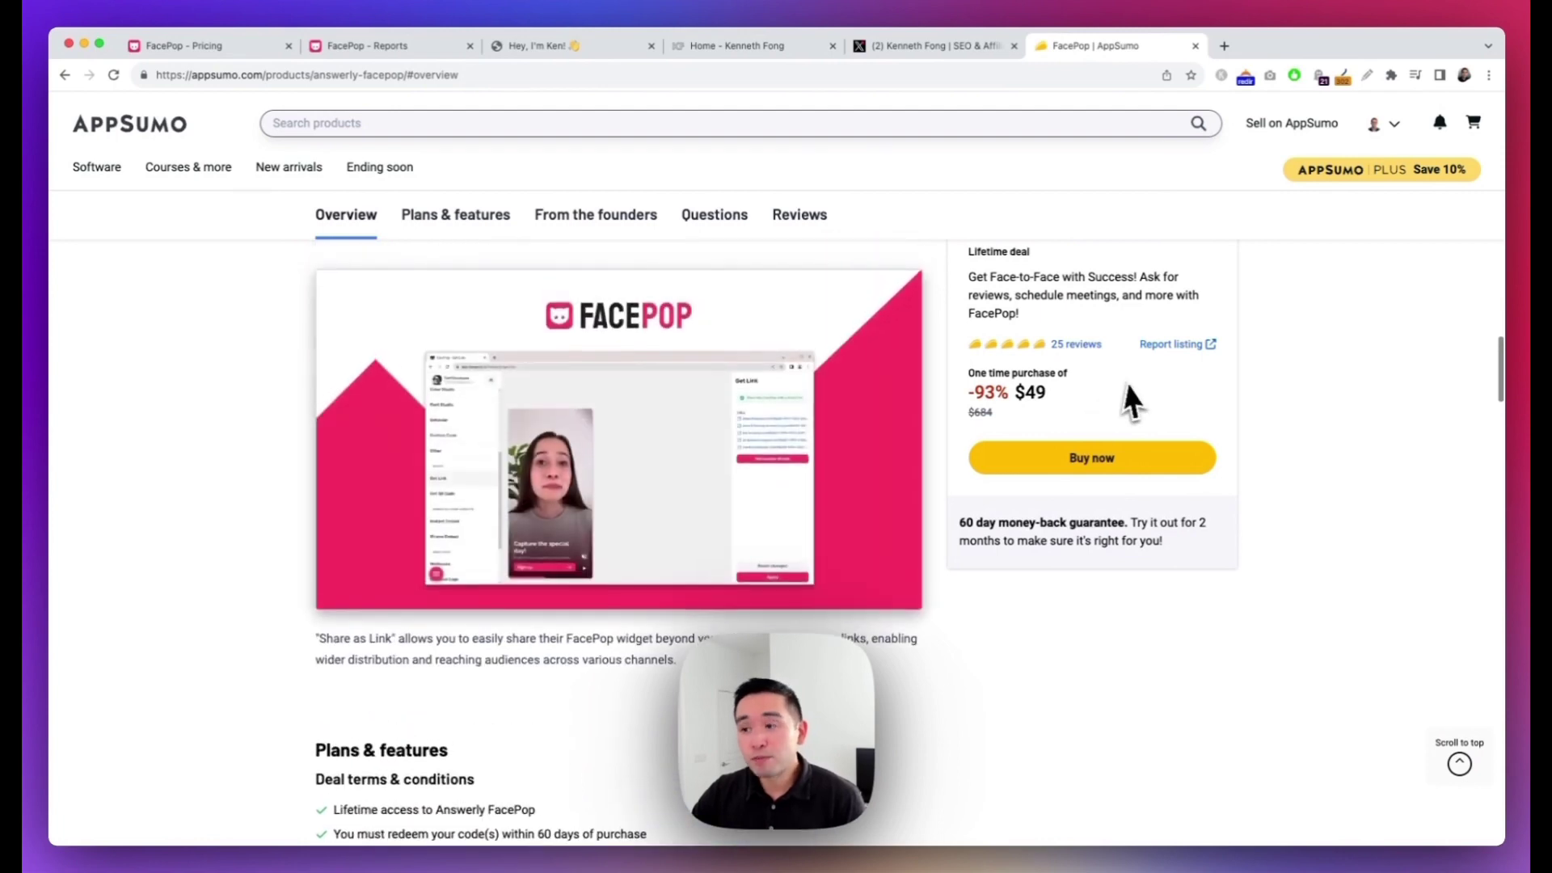
scroll(1129, 396, up, 3)
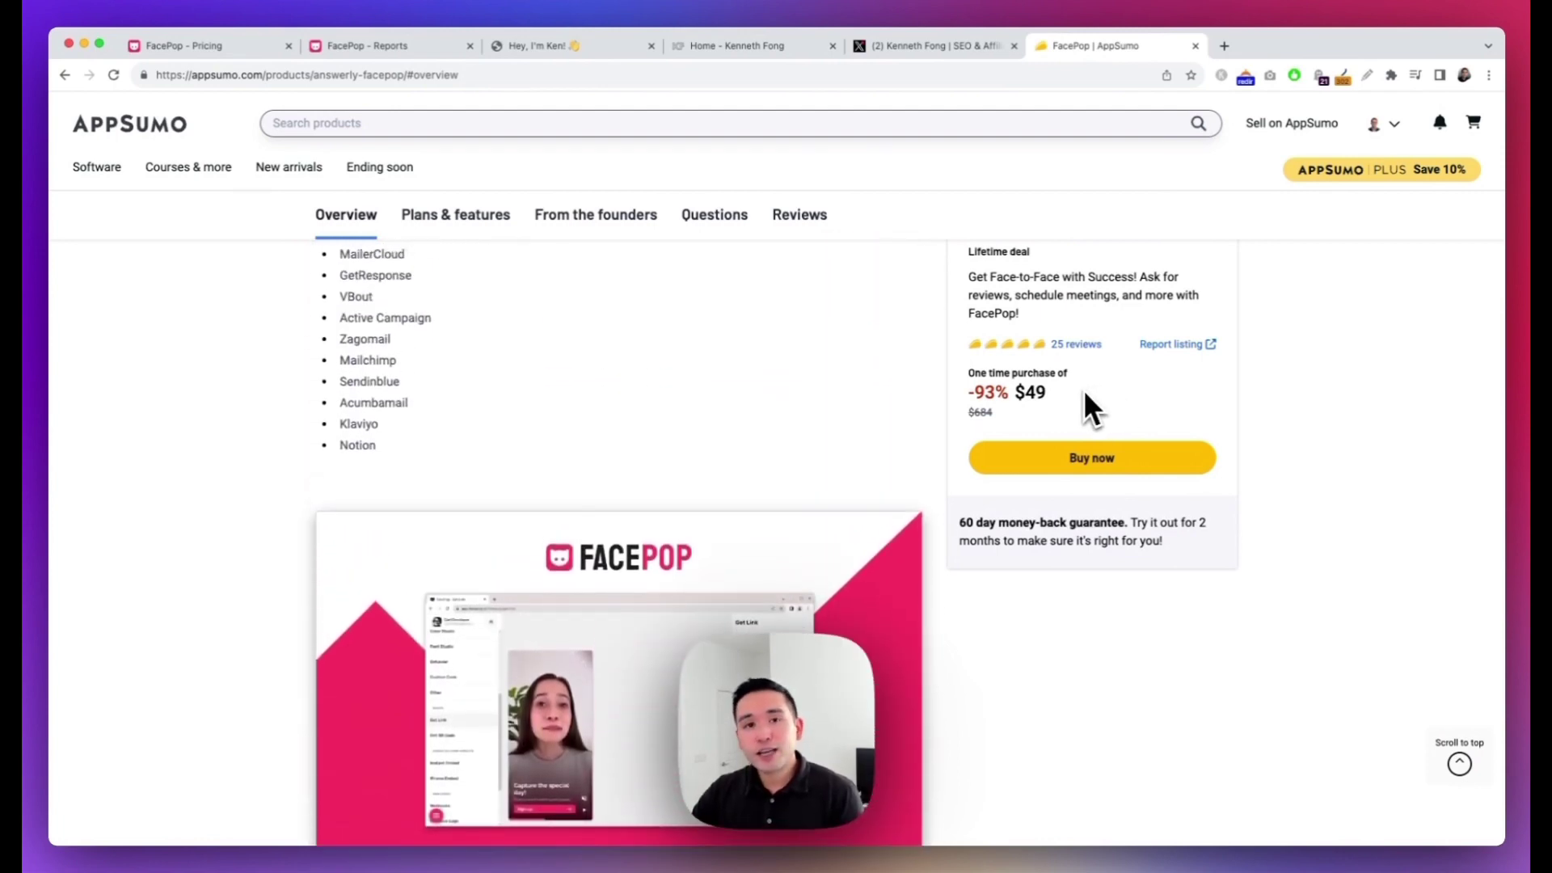